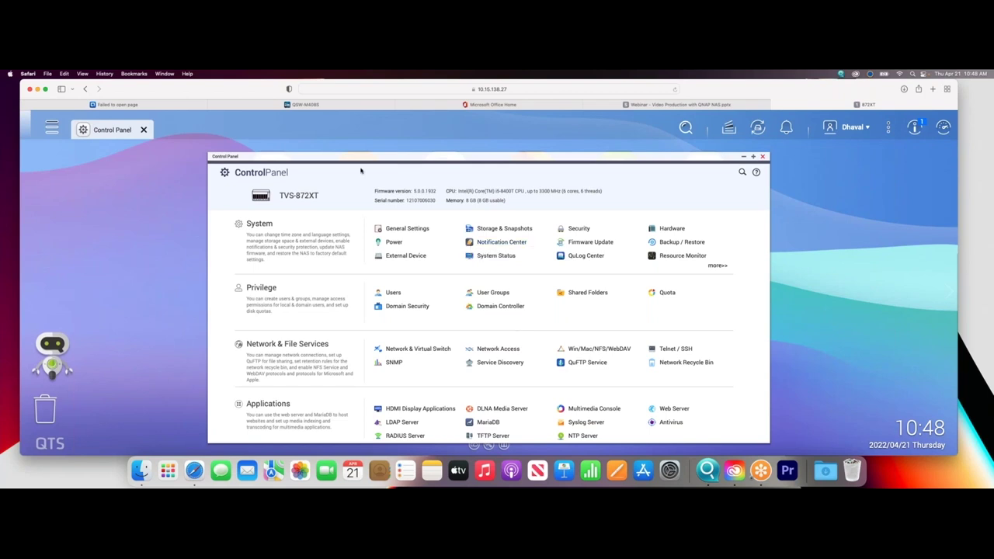
Log back in to the QSW-M408S switch as admin, skip saving the password, and go to Link Aggregation.
{"action": "left_click", "coordinate": [305, 106]}
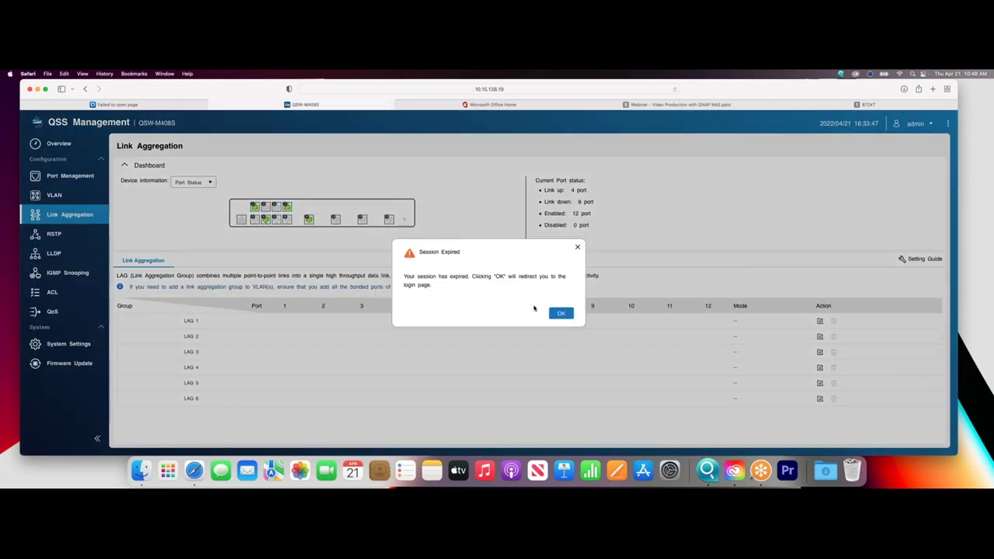
{"action": "left_click", "coordinate": [556, 312]}
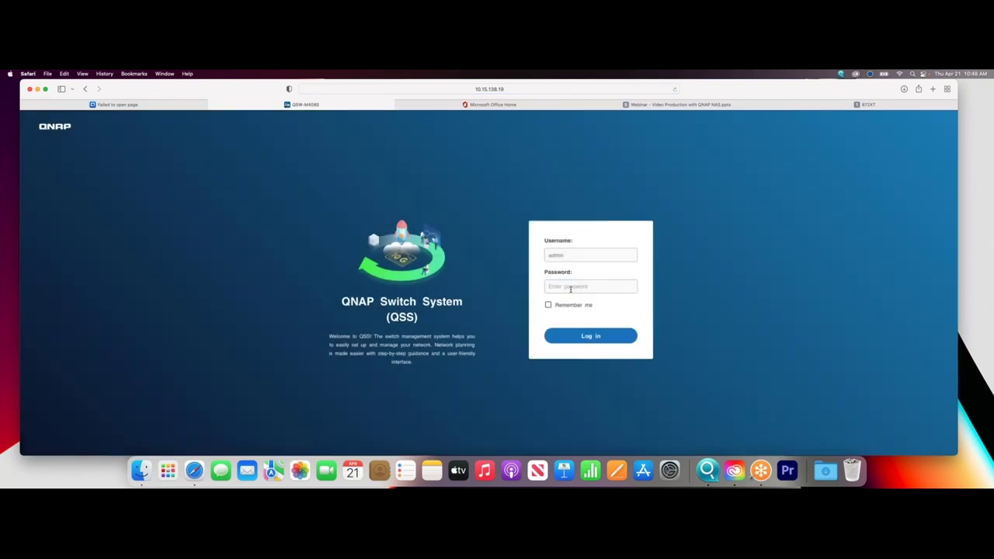
{"action": "left_click", "coordinate": [572, 288]}
{"action": "type", "text": "•••••"}
{"action": "key", "text": "Return"}
{"action": "left_click", "coordinate": [490, 319]}
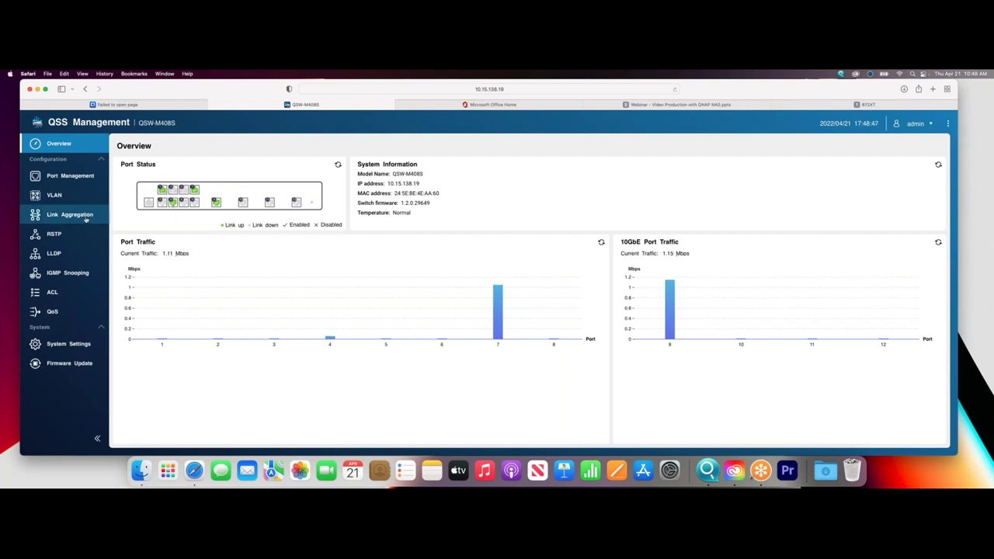
{"action": "left_click", "coordinate": [85, 219]}
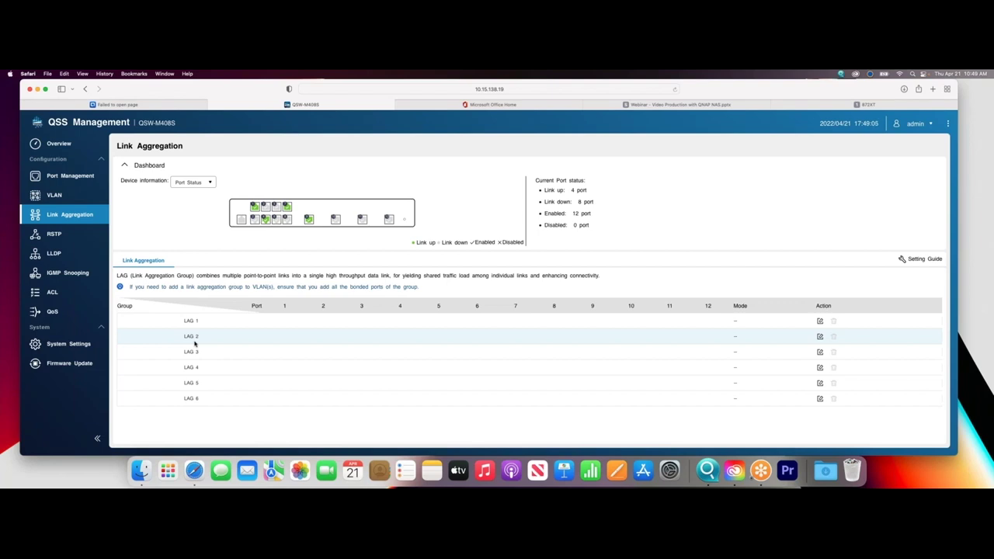
Open the Edit Group dialog for link aggregation group LAG 1.
{"action": "left_click", "coordinate": [821, 322]}
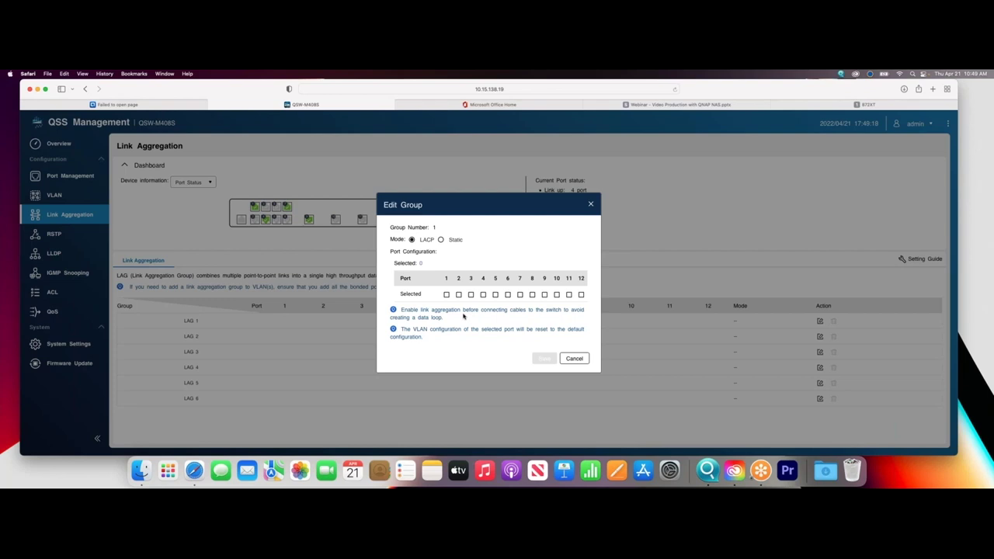
Tick ports 1 and 3 for LAG 1, cancel the change, and go to the first browser tab.
{"action": "left_click", "coordinate": [447, 294]}
{"action": "left_click", "coordinate": [471, 294]}
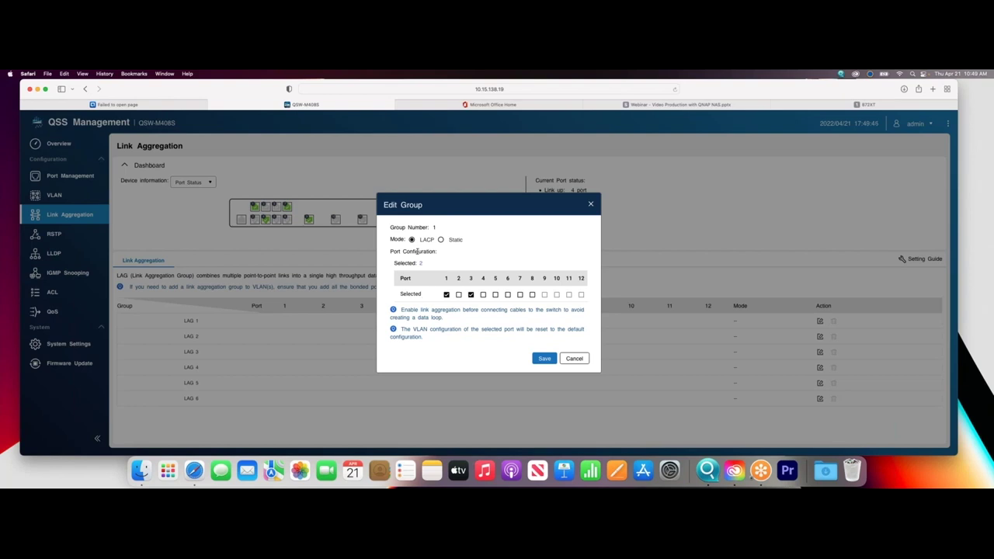
{"action": "left_click", "coordinate": [573, 358]}
{"action": "key", "text": "ctrl+shift+Tab"}
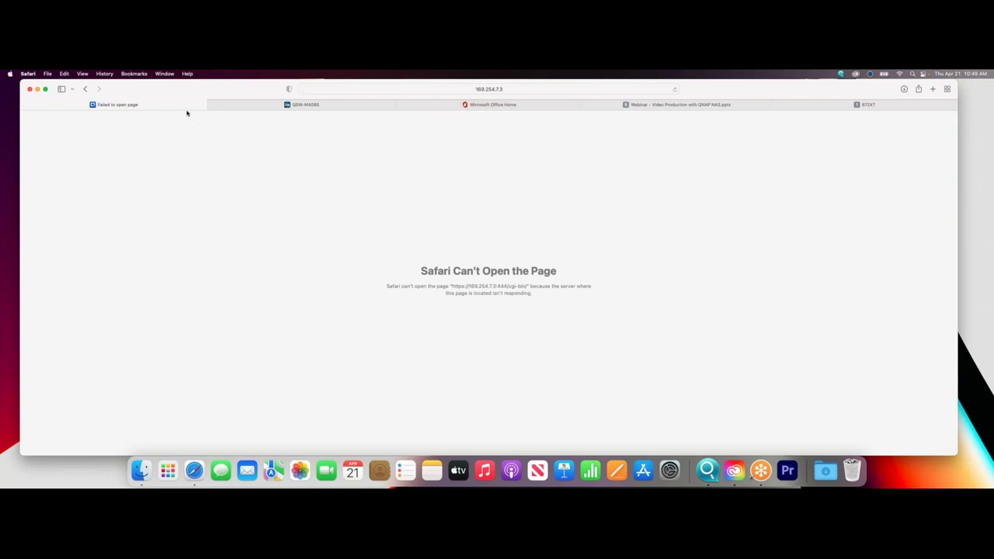
On the 872XT NAS, open Network & Virtual Switch Interfaces and start adding a port trunk.
{"action": "left_click", "coordinate": [836, 106]}
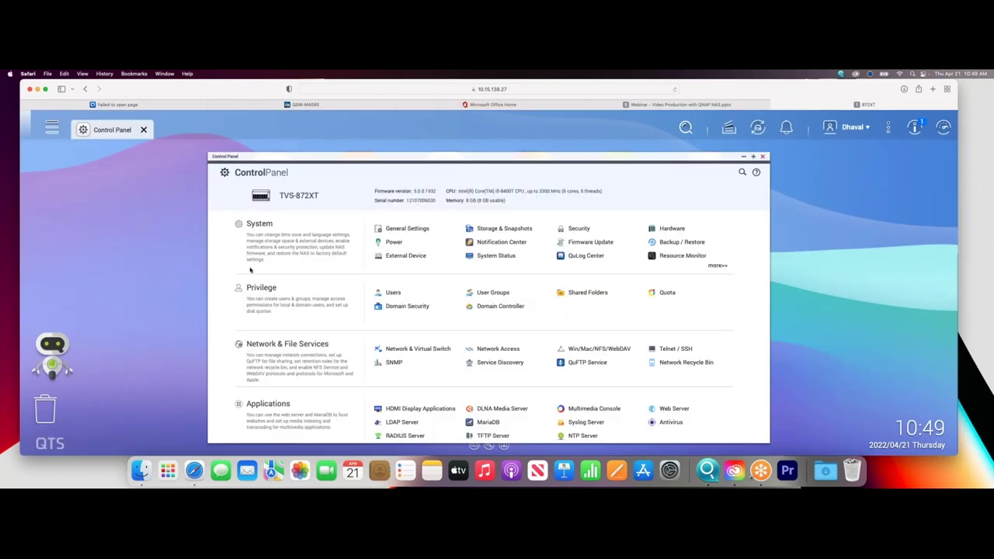
{"action": "left_click", "coordinate": [388, 350]}
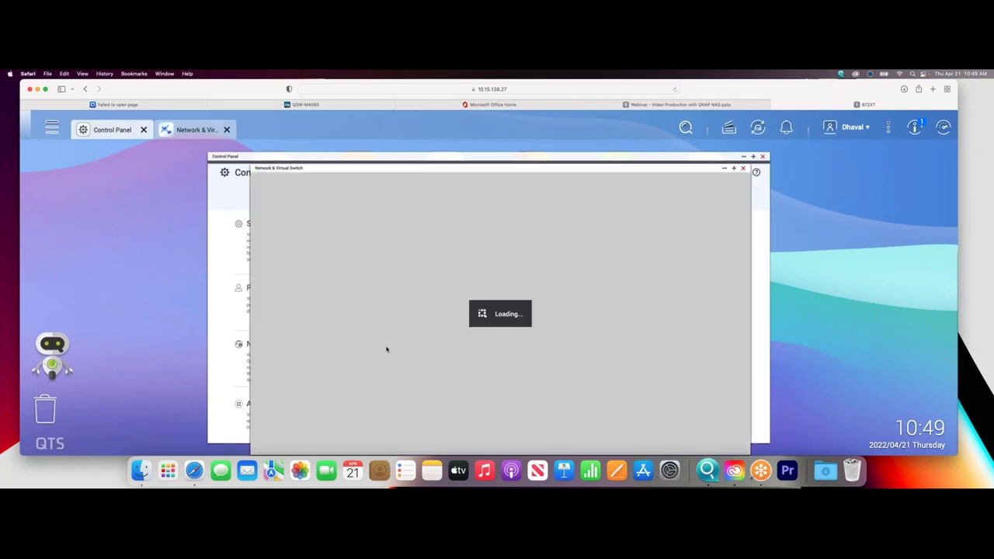
{"action": "left_click_drag", "start_coordinate": [434, 160], "coordinate": [432, 142]}
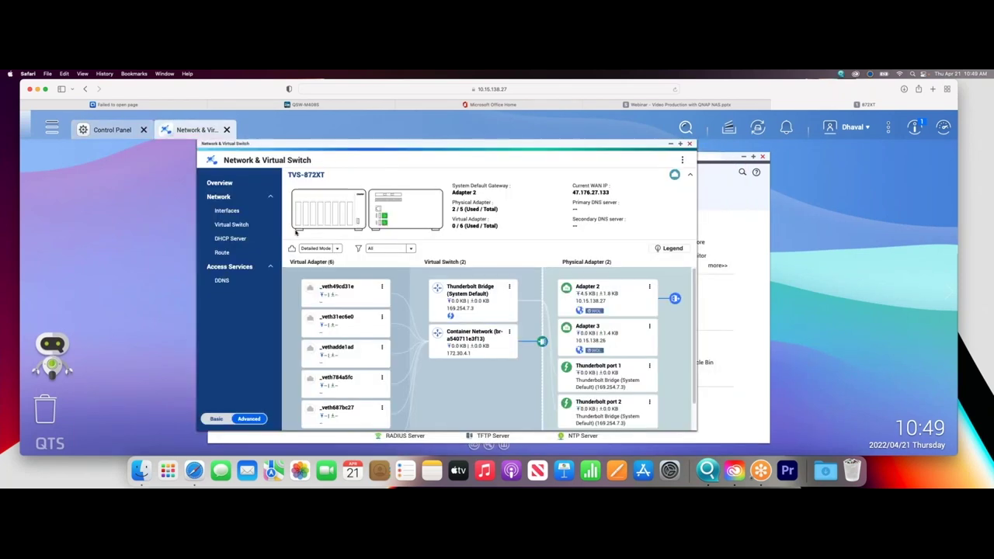
{"action": "left_click", "coordinate": [247, 211]}
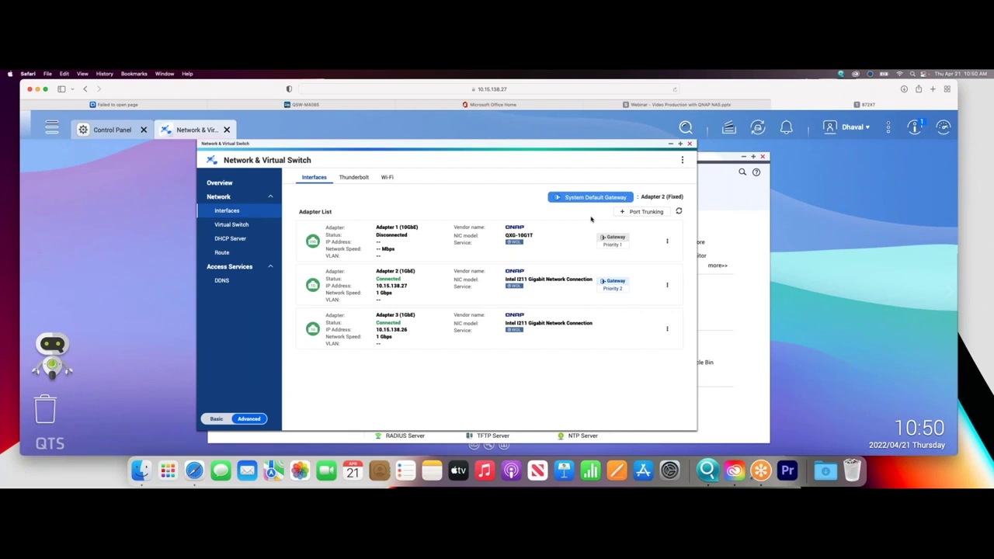
{"action": "left_click", "coordinate": [638, 212]}
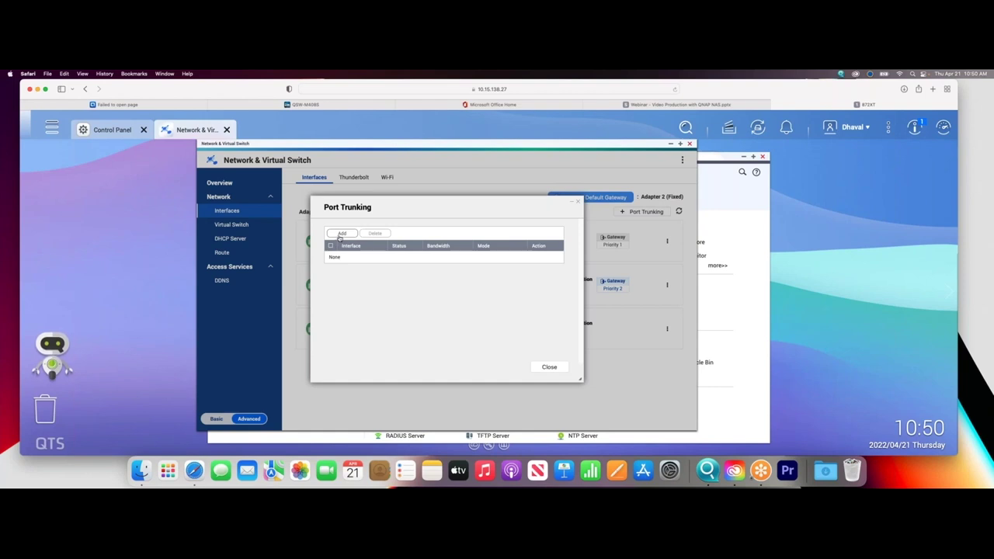
{"action": "left_click", "coordinate": [341, 234]}
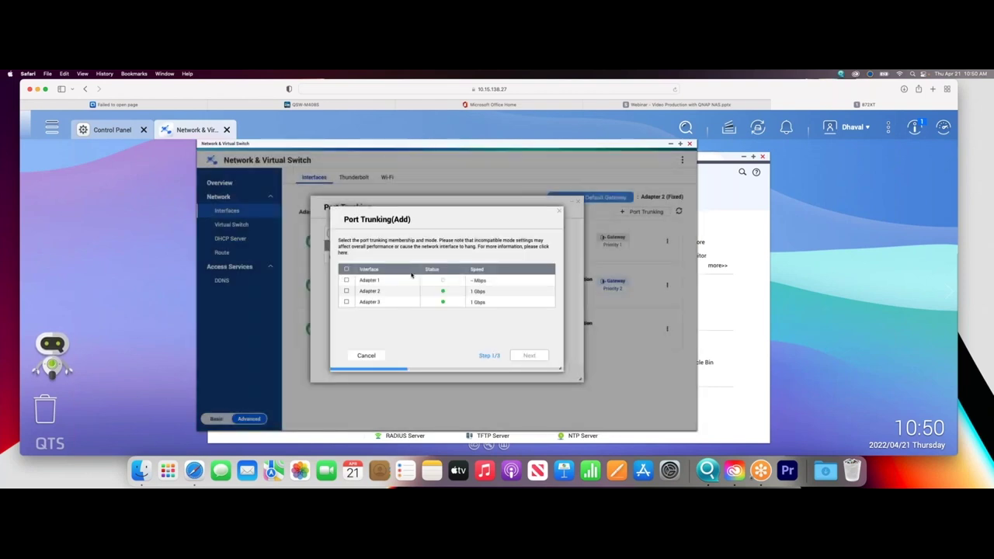
Select Adapter 2 and Adapter 3 for the trunk and continue with General Switch.
{"action": "left_click", "coordinate": [347, 291]}
{"action": "left_click", "coordinate": [346, 301]}
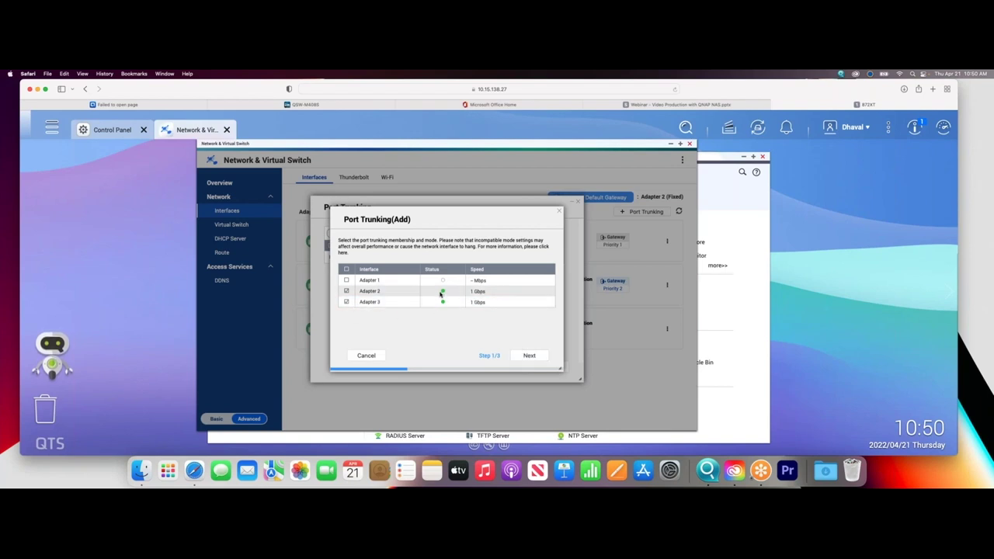
{"action": "left_click", "coordinate": [530, 355]}
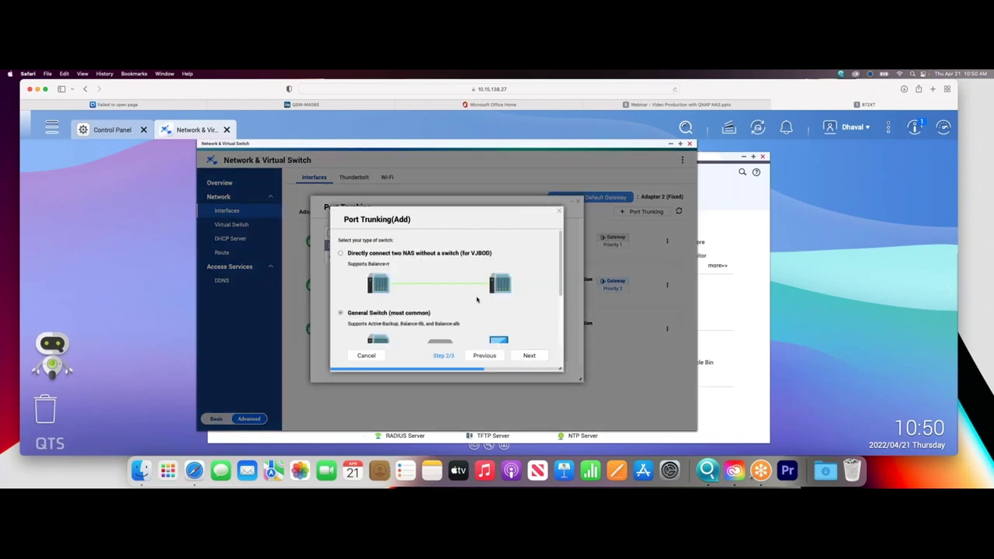
{"action": "scroll", "coordinate": [478, 301], "scroll_direction": "down", "scroll_amount": 2}
{"action": "scroll", "coordinate": [478, 303], "scroll_direction": "up", "scroll_amount": 2}
{"action": "left_click_drag", "start_coordinate": [561, 370], "coordinate": [606, 400]}
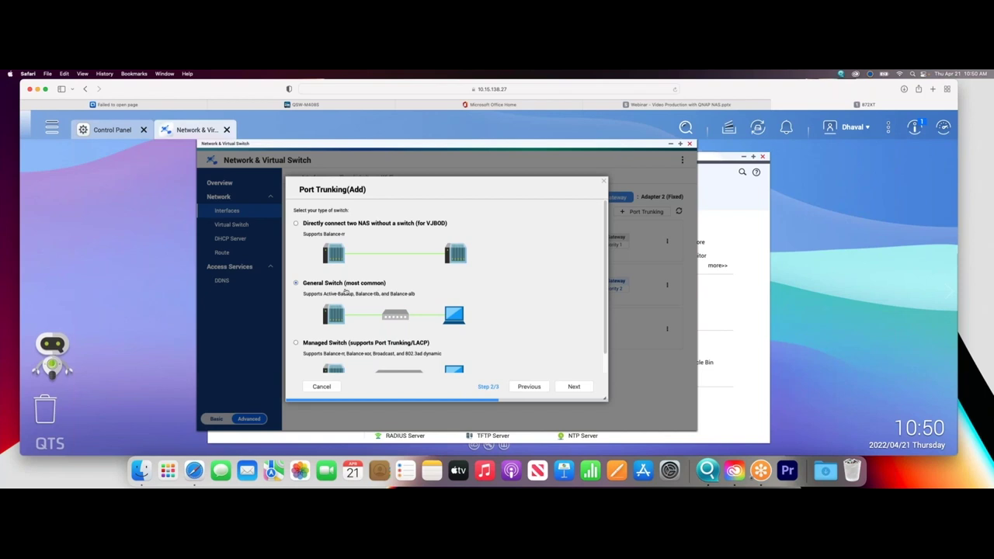
{"action": "left_click", "coordinate": [574, 386]}
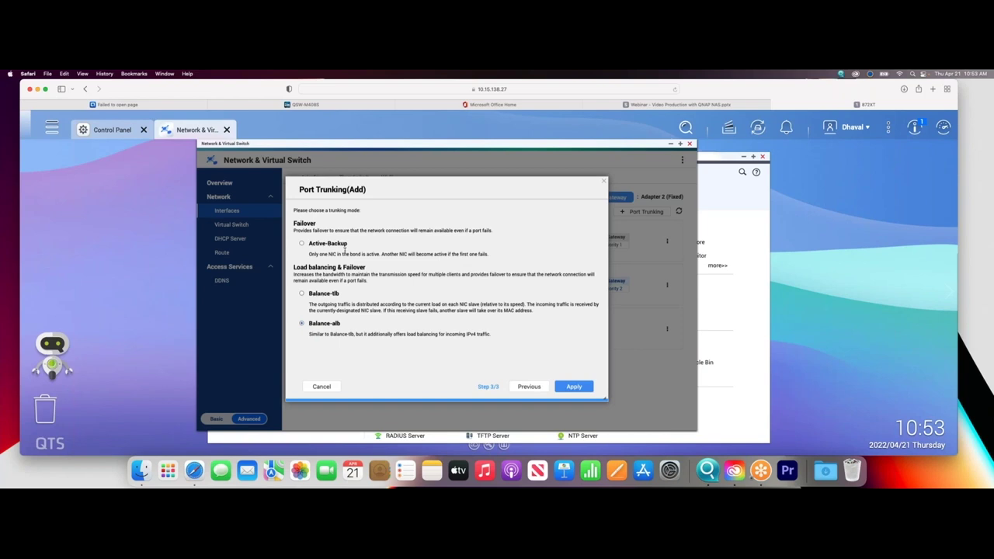
Go back from the trunking-mode step to the switch-type choice.
{"action": "left_click", "coordinate": [518, 386]}
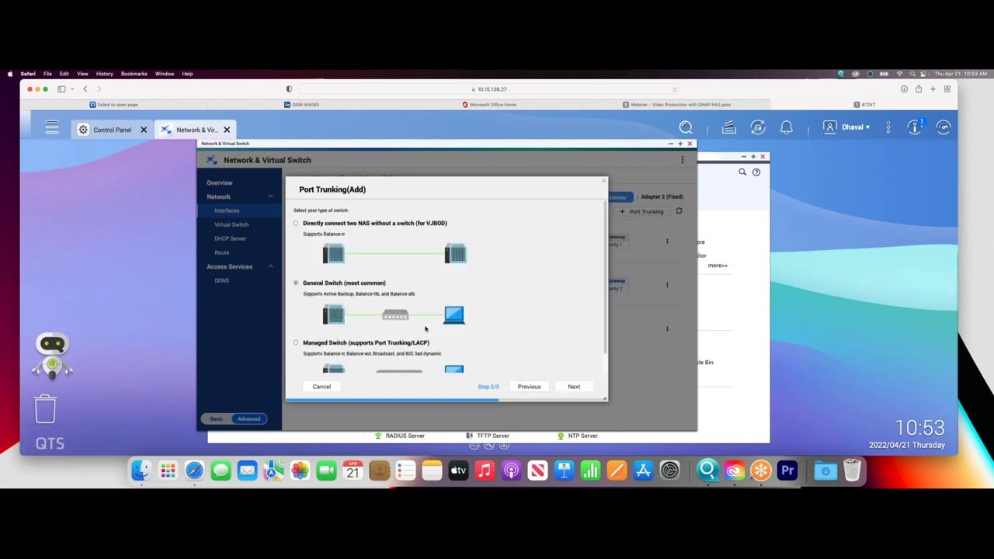
Abandon the first trunk attempt and close the Port Trunking settings.
{"action": "scroll", "coordinate": [393, 325], "scroll_direction": "down", "scroll_amount": 1}
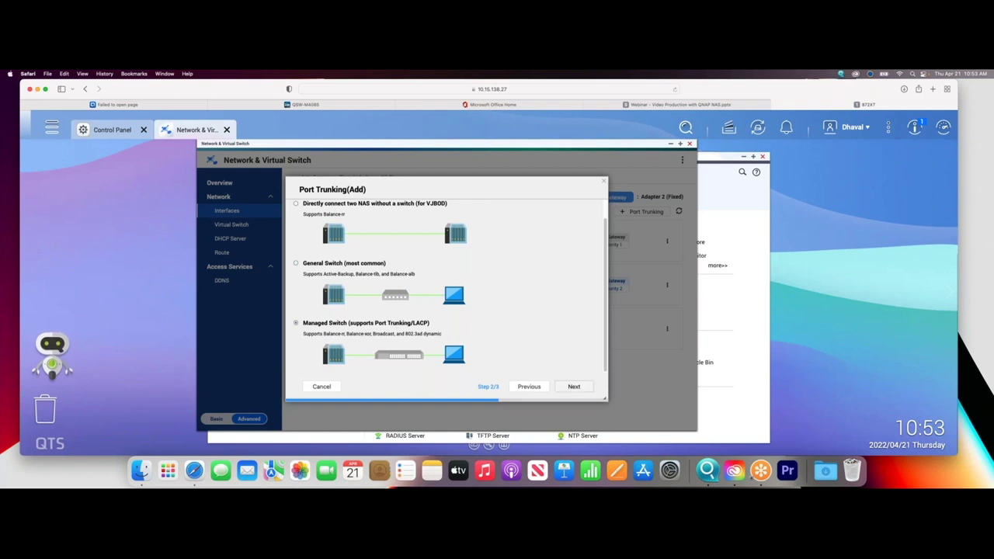
{"action": "left_click", "coordinate": [574, 386]}
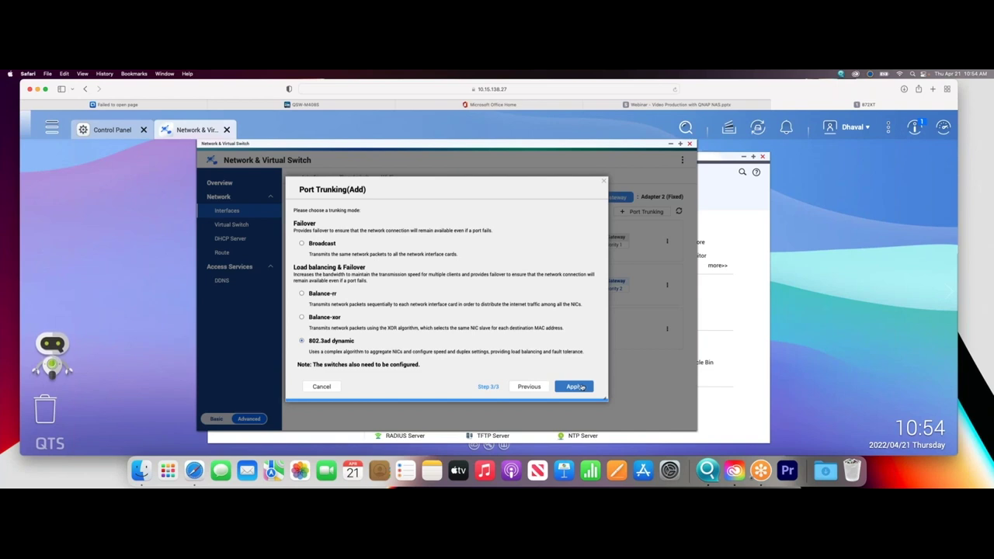
{"action": "left_click", "coordinate": [321, 386]}
{"action": "left_click", "coordinate": [549, 367]}
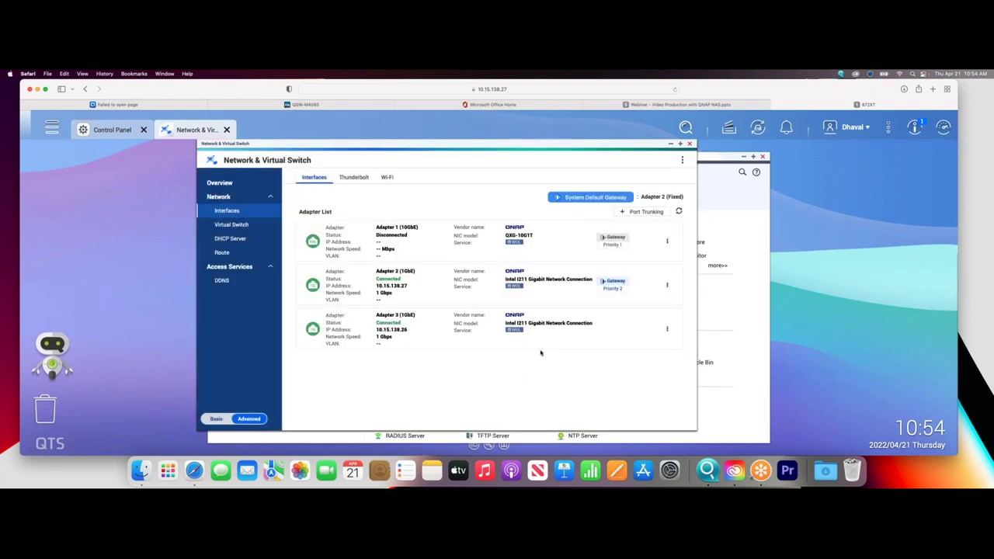
Recreate the Adapter 2 and 3 trunk on a managed switch in 802.3ad dynamic mode.
{"action": "left_click", "coordinate": [645, 212]}
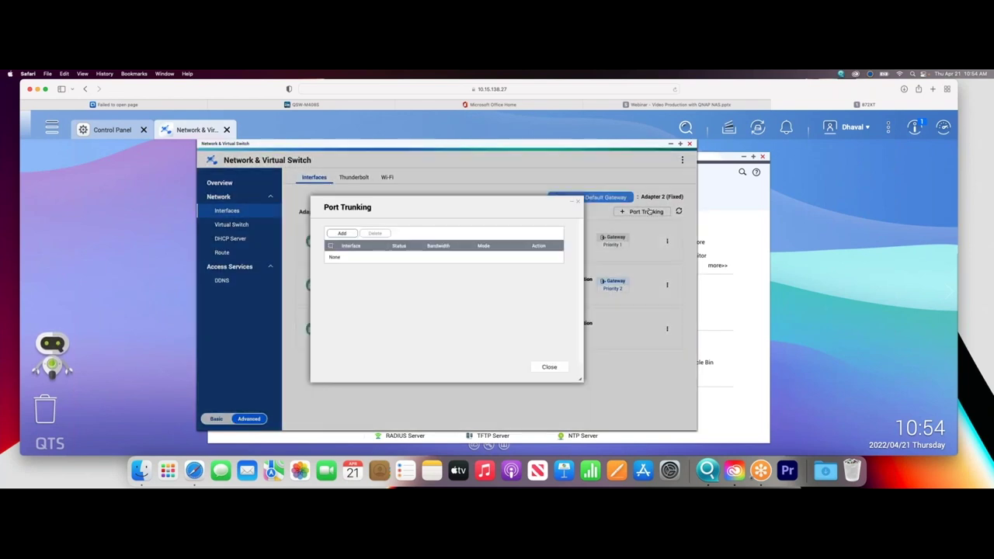
{"action": "left_click", "coordinate": [342, 233]}
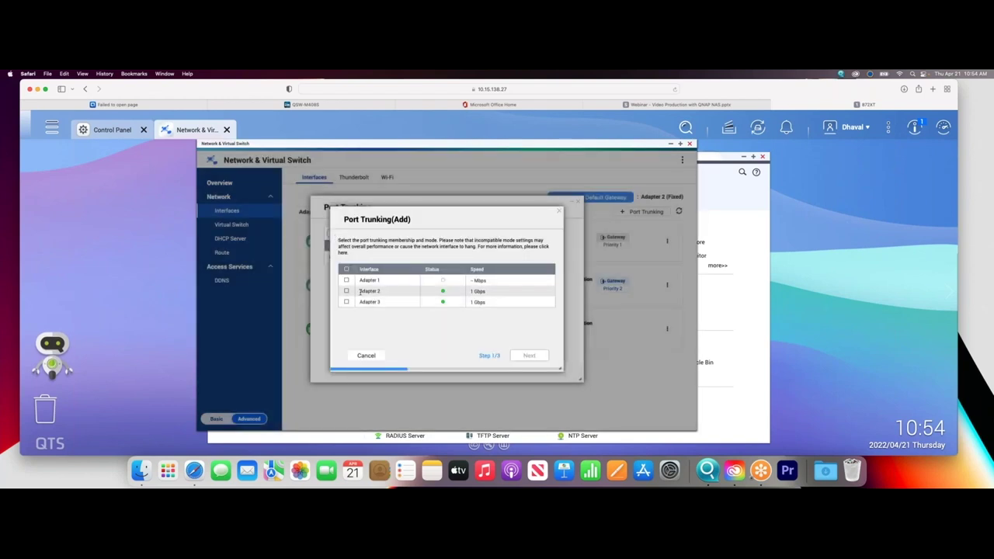
{"action": "left_click", "coordinate": [346, 302]}
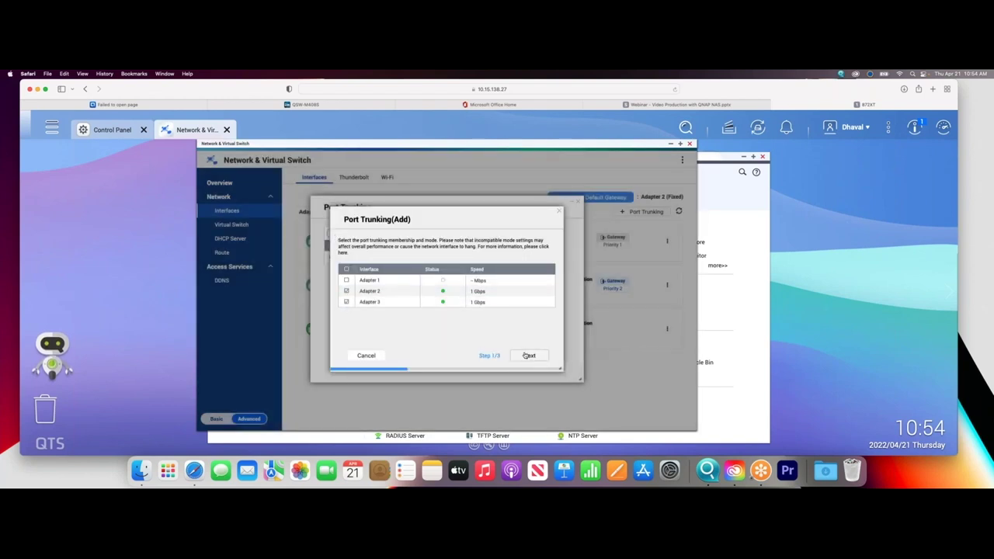
{"action": "left_click", "coordinate": [528, 354]}
{"action": "scroll", "coordinate": [465, 330], "scroll_direction": "down", "scroll_amount": 2}
{"action": "left_click", "coordinate": [368, 299]}
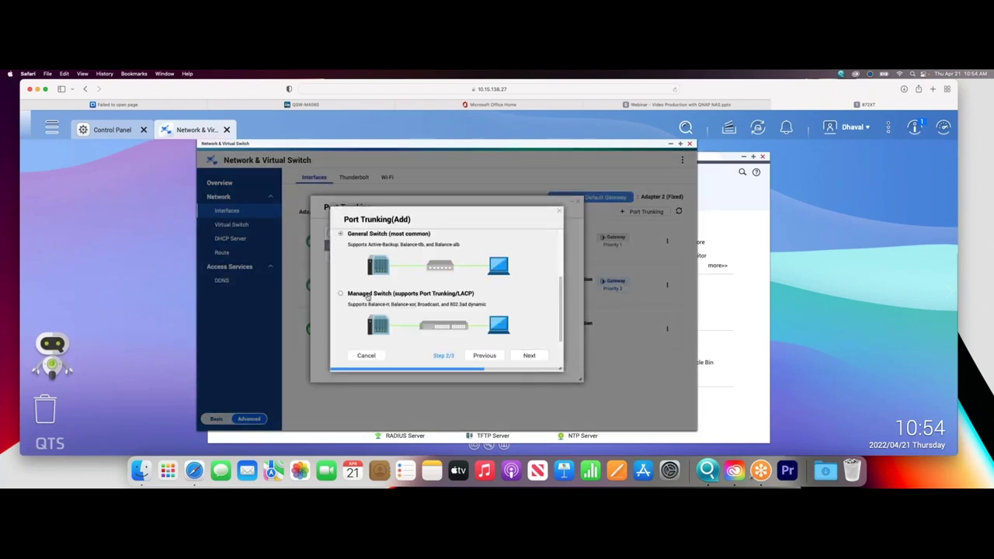
{"action": "left_click", "coordinate": [528, 355]}
{"action": "scroll", "coordinate": [528, 353], "scroll_direction": "down", "scroll_amount": 3}
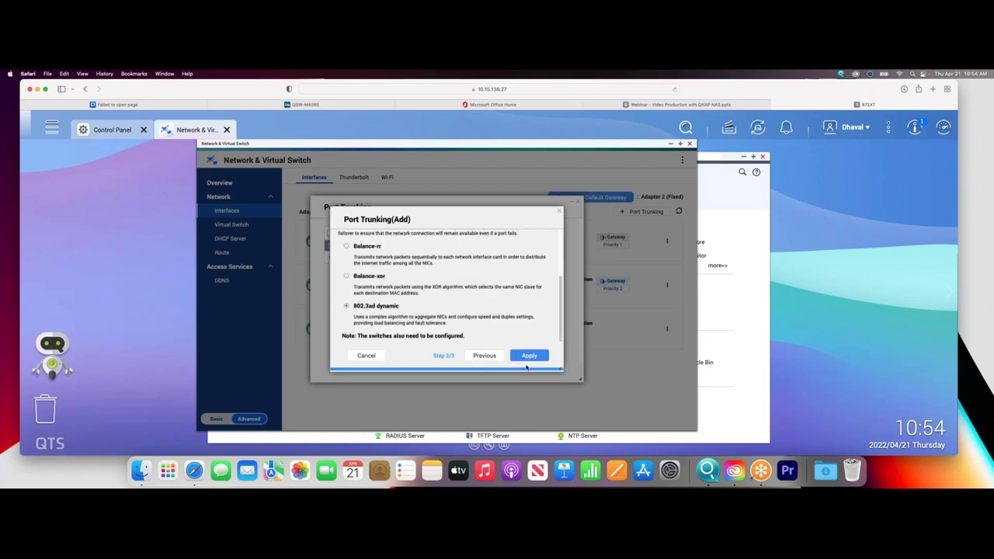
{"action": "left_click", "coordinate": [528, 356]}
Set the Layer 2+3 (MAC+IP) hash policy and accept the trunk as secondary default gateway.
{"action": "left_click", "coordinate": [436, 290]}
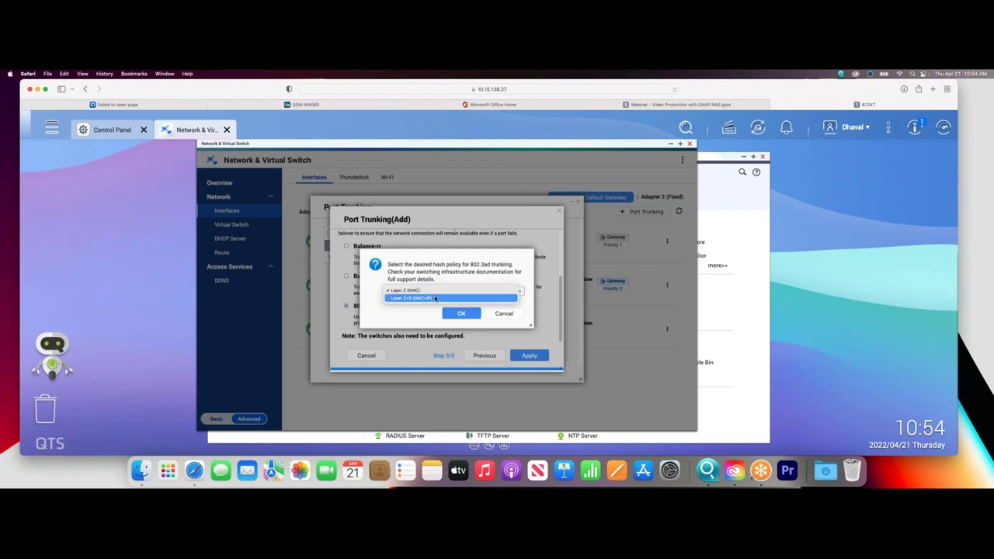
{"action": "left_click", "coordinate": [436, 299]}
{"action": "left_click", "coordinate": [466, 315]}
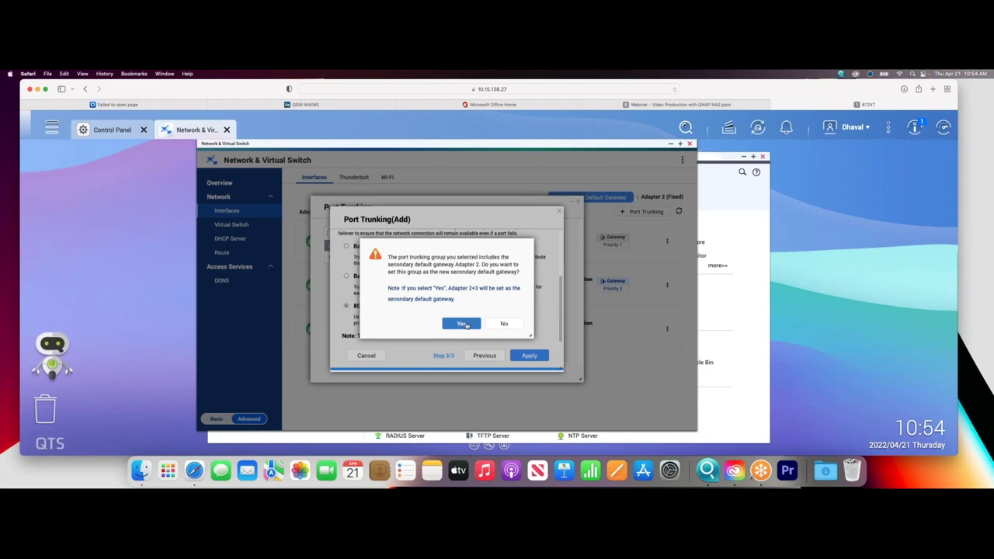
{"action": "left_click", "coordinate": [464, 323]}
{"action": "left_click", "coordinate": [316, 106]}
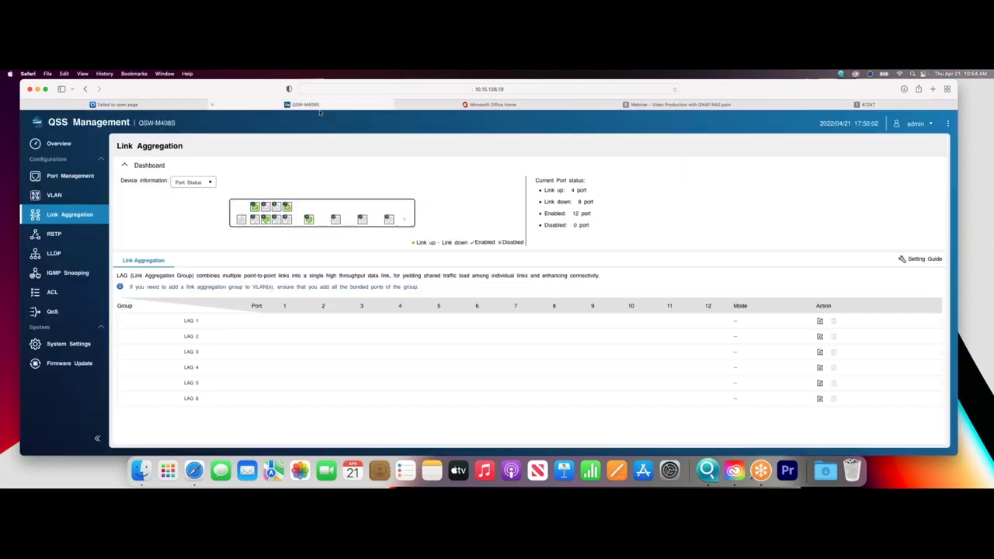
Add ports 1 and 4 to LAG 1 and save the group.
{"action": "left_click", "coordinate": [820, 320]}
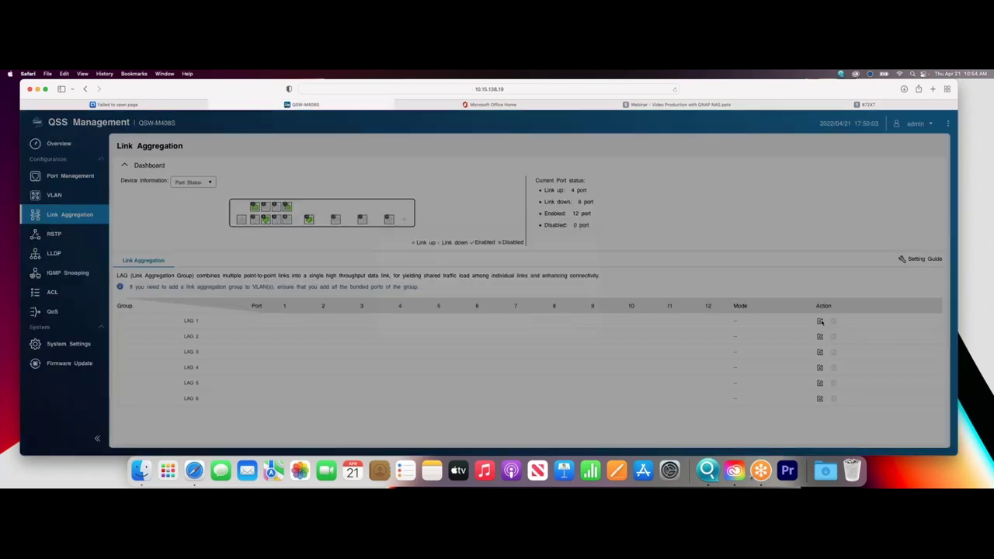
{"action": "left_click", "coordinate": [447, 296]}
{"action": "left_click", "coordinate": [483, 295]}
{"action": "left_click", "coordinate": [545, 358]}
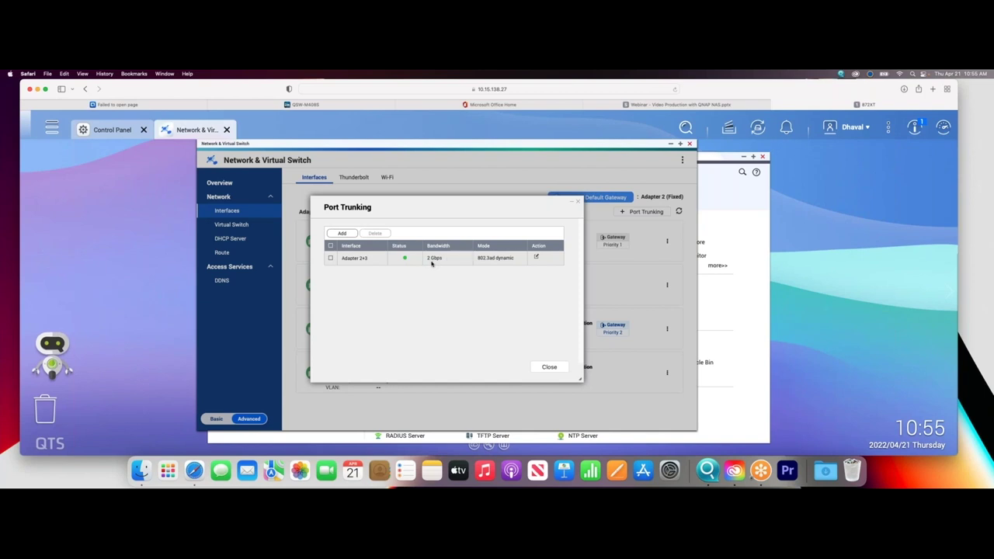
Close Port Trunking to see Adapter 2+3 listed, then switch to the QSW-M408S tab.
{"action": "left_click", "coordinate": [543, 366]}
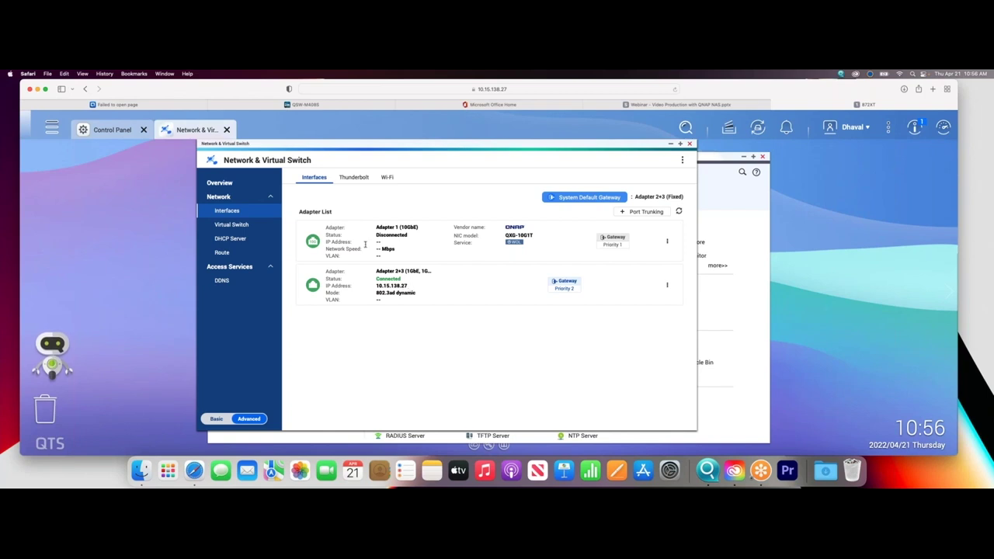
{"action": "left_click", "coordinate": [242, 104]}
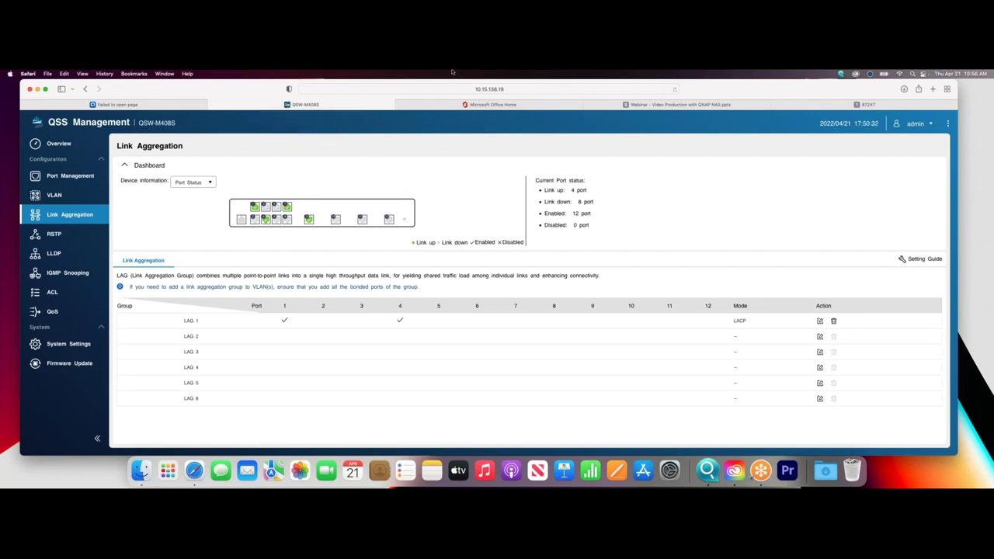
After checking LAG 1 holds ports 1 and 4, return to the 872XT NAS tab.
{"action": "left_click", "coordinate": [866, 104]}
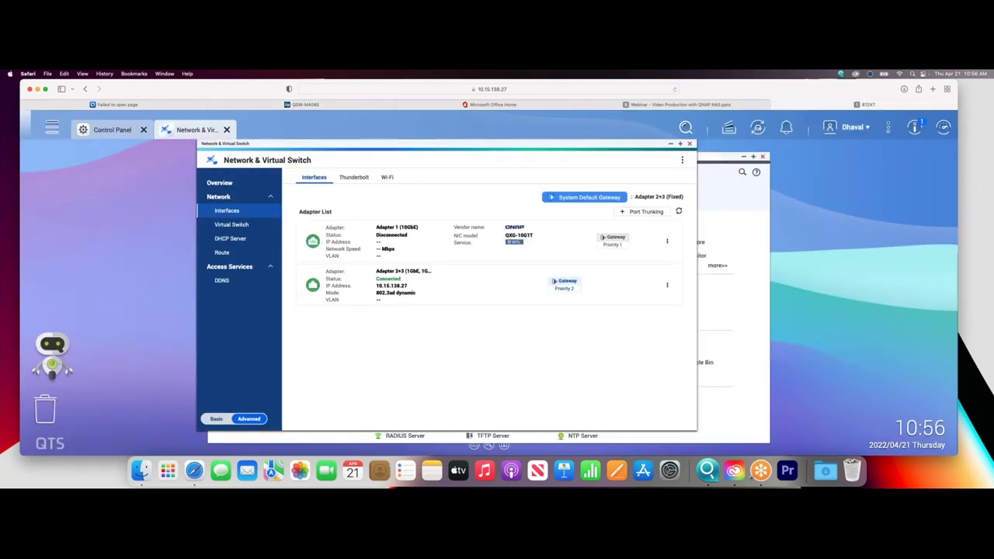
Review Adapter 2+3's IP configuration without changes, then return to the QSW-M408S Link Aggregation page.
{"action": "left_click", "coordinate": [667, 285]}
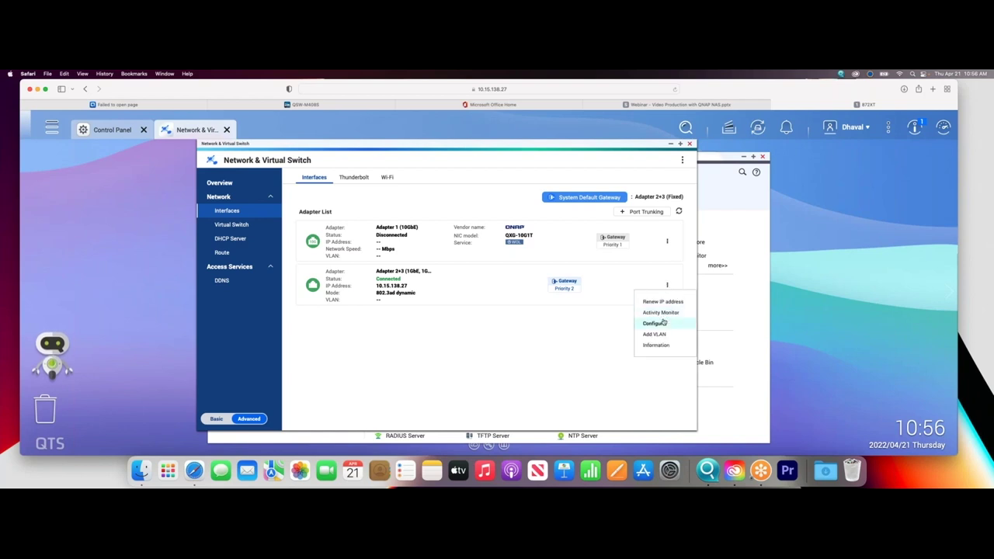
{"action": "left_click", "coordinate": [663, 323]}
{"action": "left_click", "coordinate": [540, 365]}
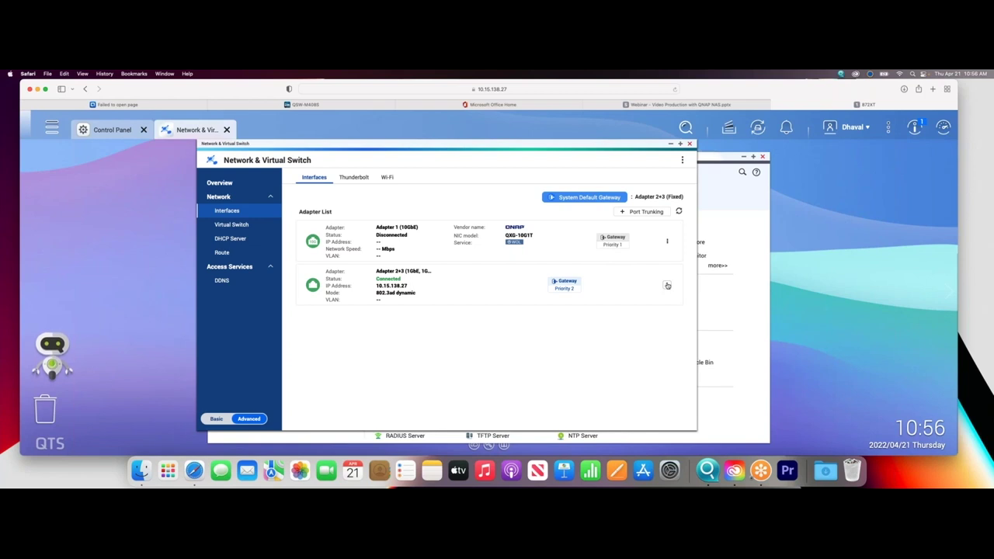
{"action": "left_click", "coordinate": [667, 286]}
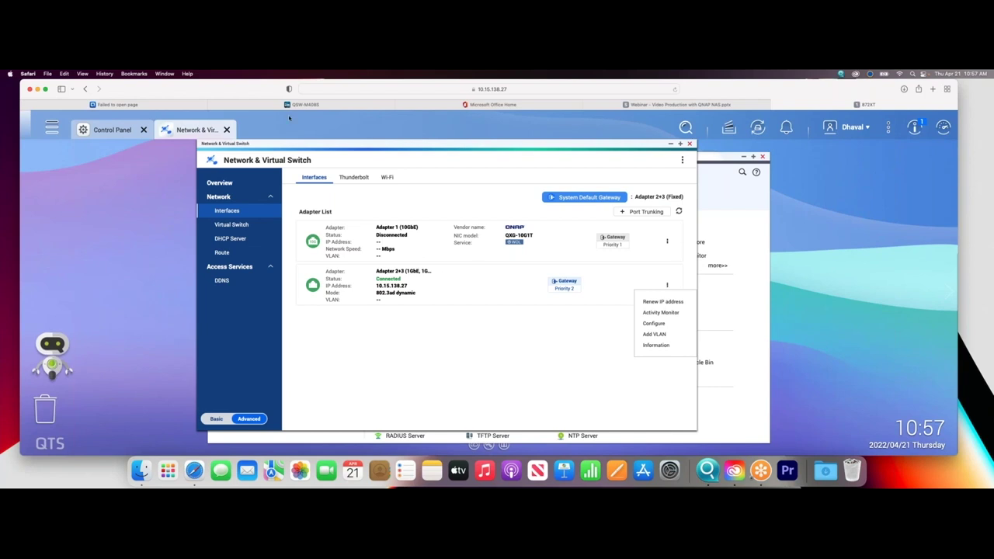
{"action": "left_click", "coordinate": [294, 106]}
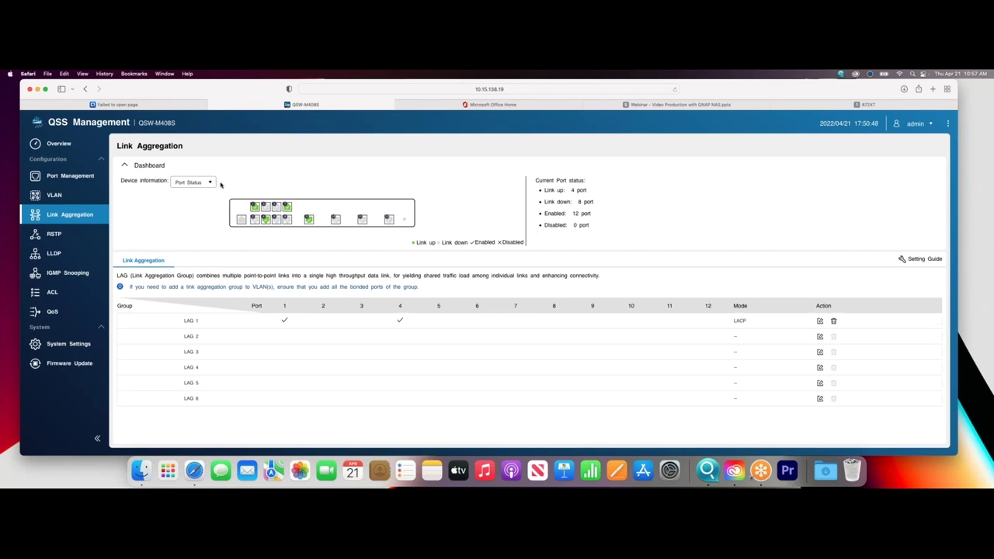
Review the switch's Port Configuration, Port Statistics and Port Status tabs, then go back to the 872XT tab.
{"action": "left_click", "coordinate": [69, 175]}
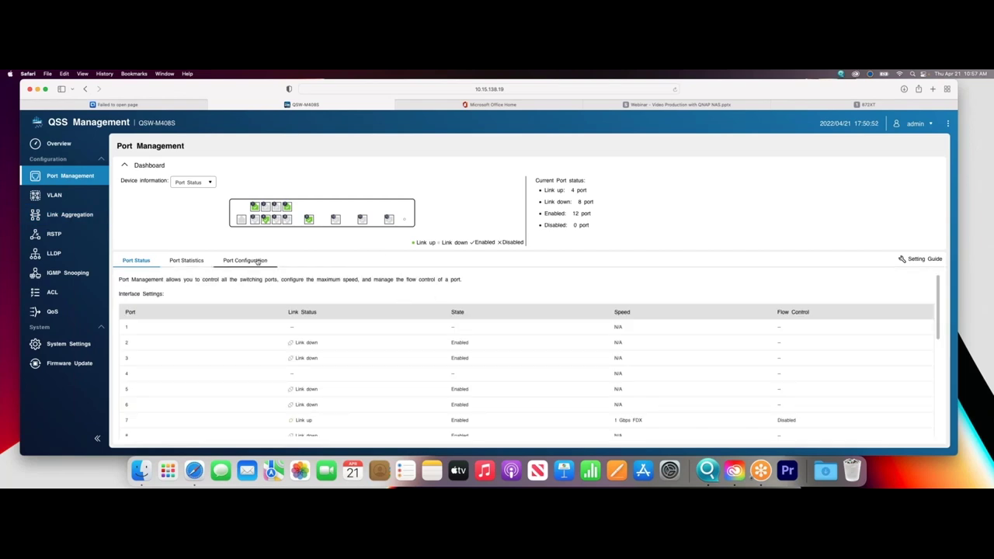
{"action": "left_click", "coordinate": [258, 262]}
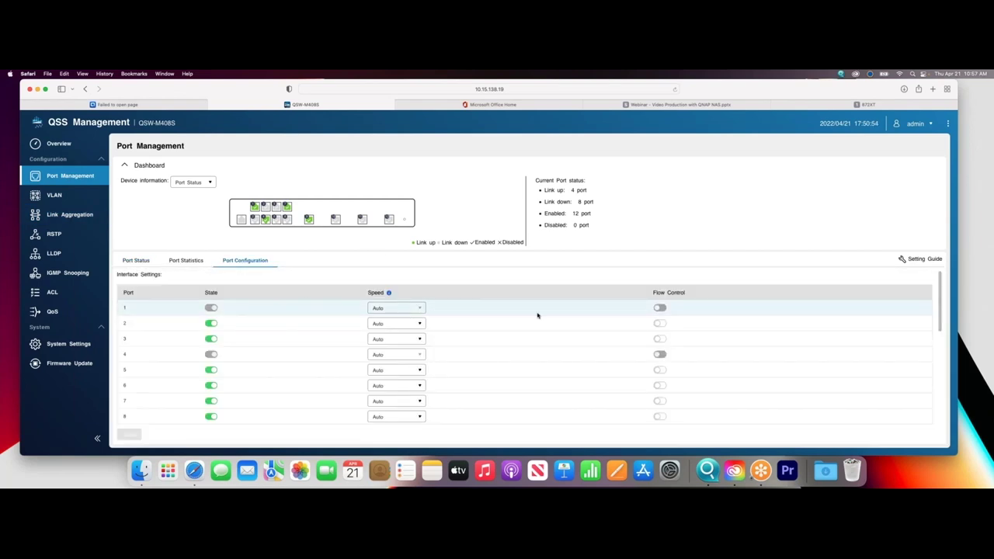
{"action": "scroll", "coordinate": [538, 315], "scroll_direction": "down", "scroll_amount": 5}
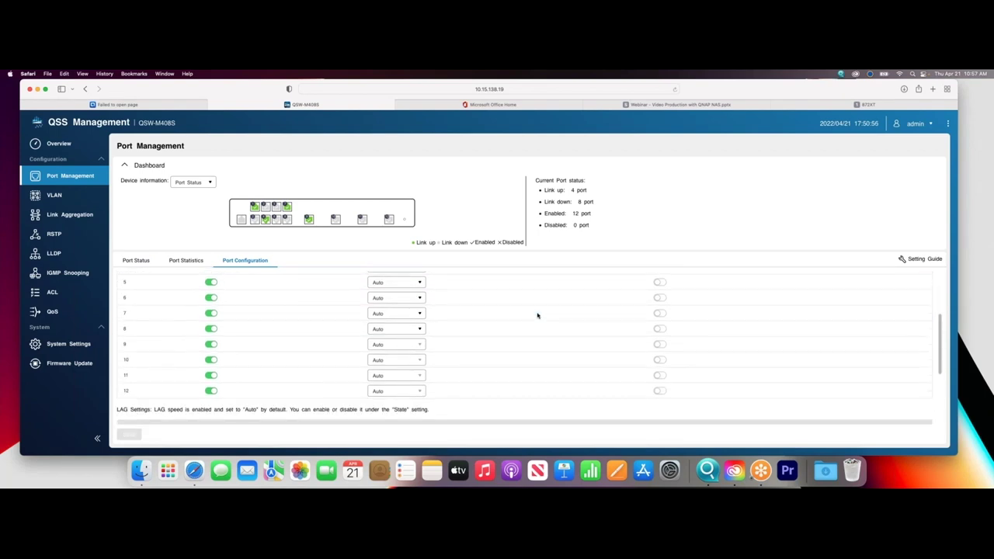
{"action": "scroll", "coordinate": [538, 316], "scroll_direction": "up", "scroll_amount": 5}
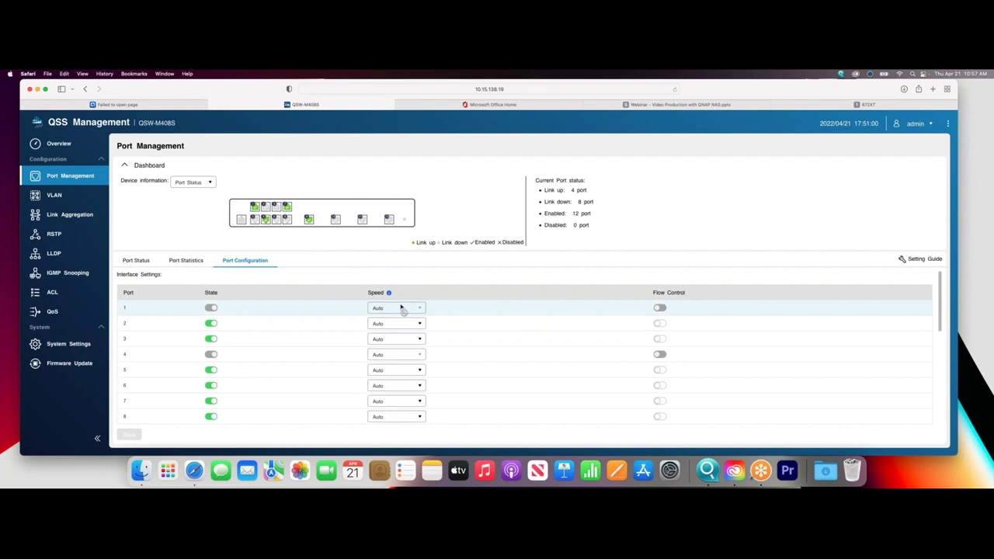
{"action": "left_click", "coordinate": [180, 262]}
{"action": "left_click", "coordinate": [144, 261]}
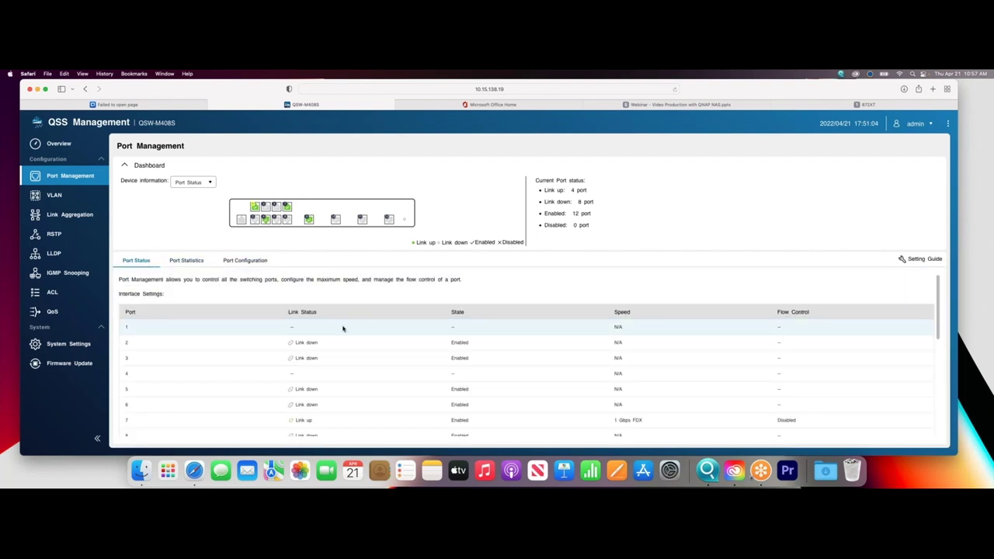
{"action": "mouse_move", "coordinate": [344, 330]}
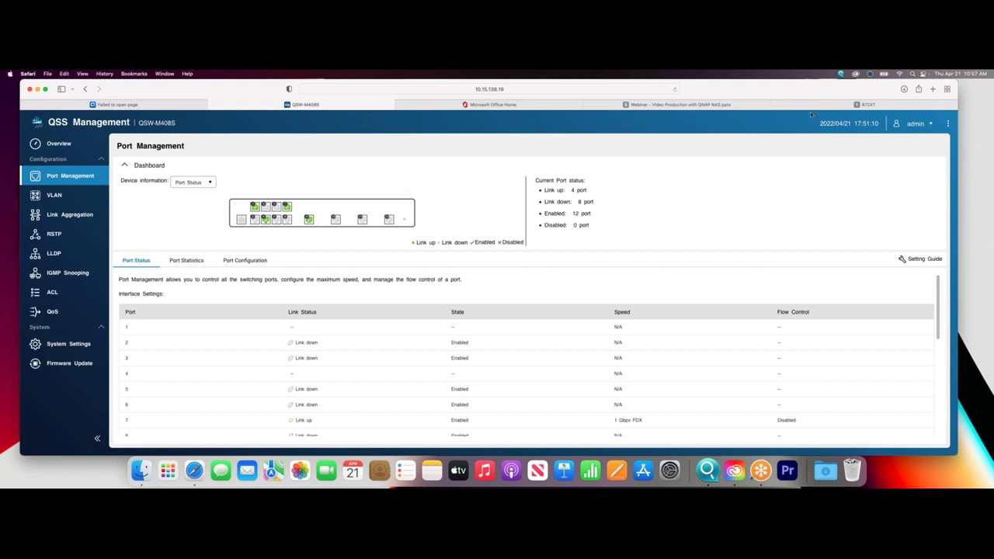
{"action": "left_click", "coordinate": [866, 104]}
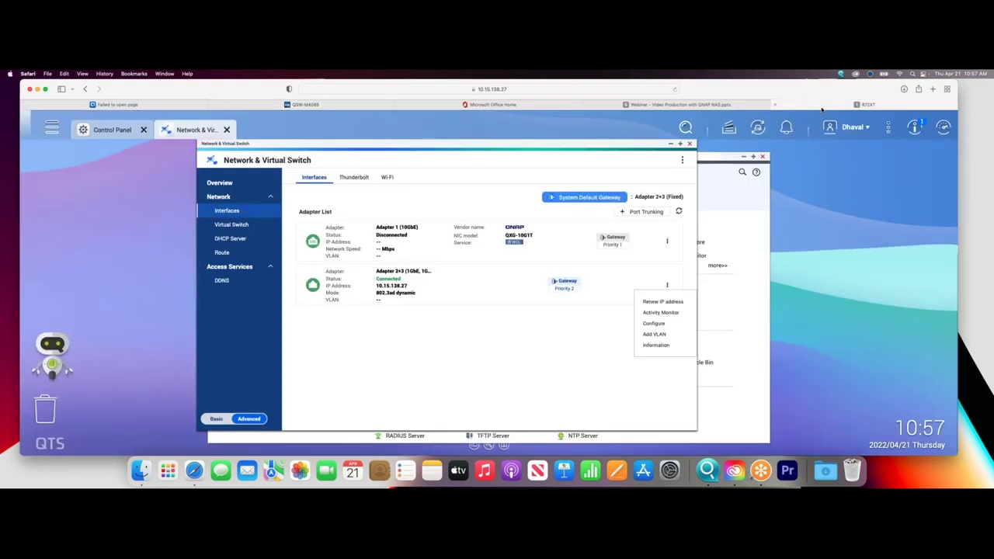
{"action": "left_click", "coordinate": [674, 323]}
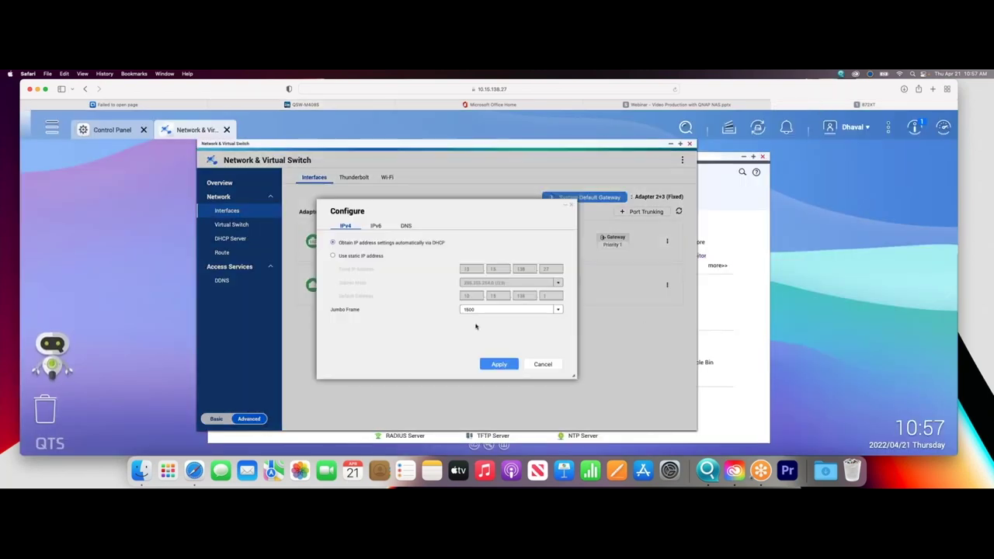
{"action": "left_click", "coordinate": [473, 310]}
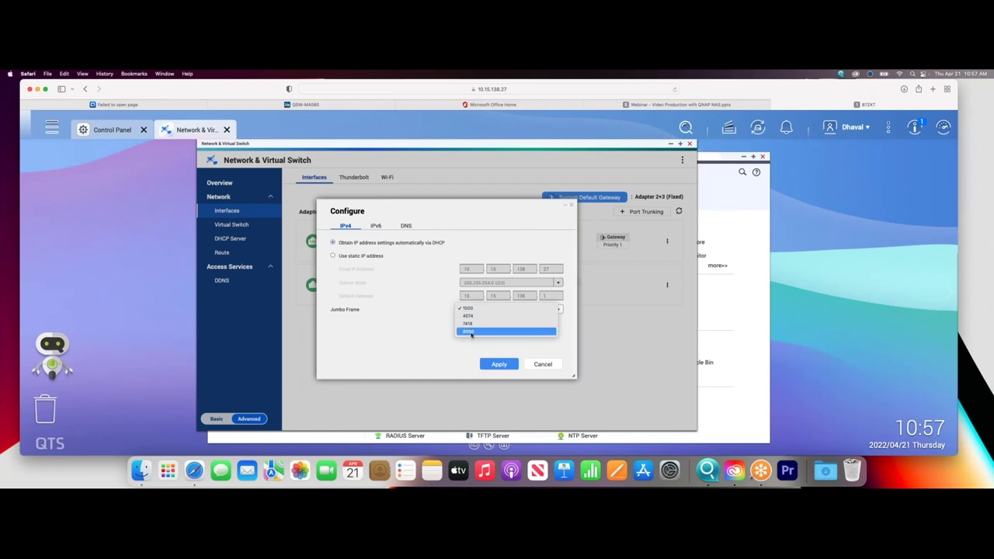
{"action": "left_click", "coordinate": [470, 333]}
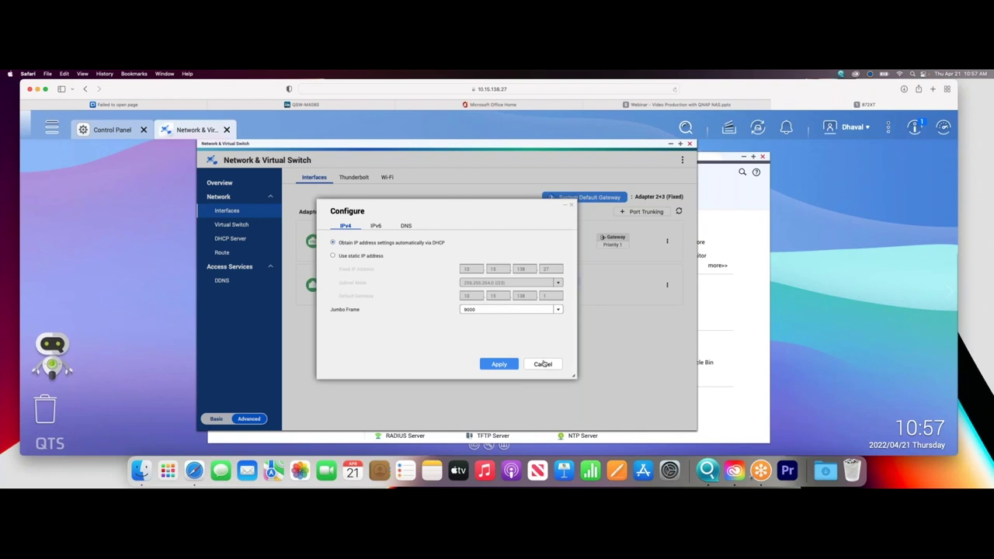
{"action": "left_click", "coordinate": [543, 364]}
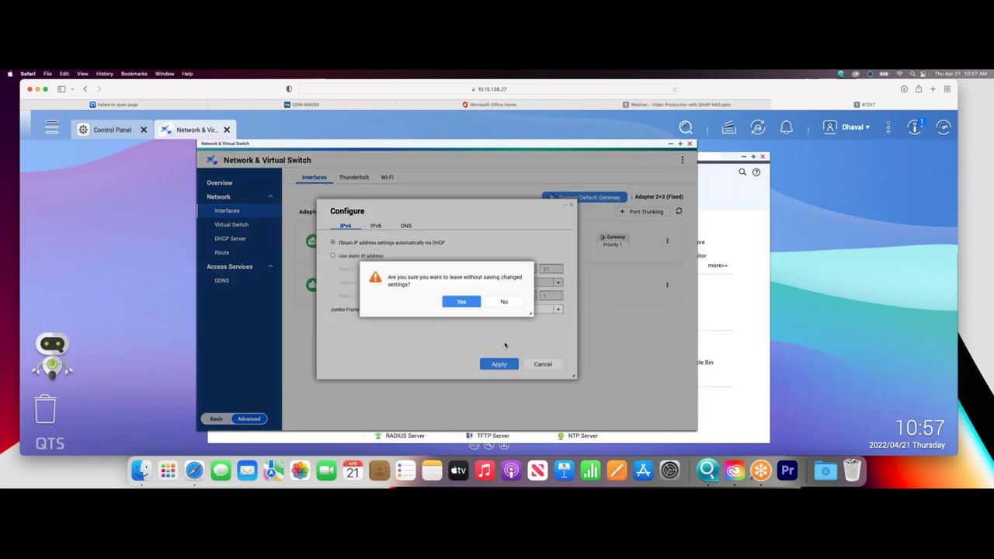
{"action": "left_click", "coordinate": [458, 304]}
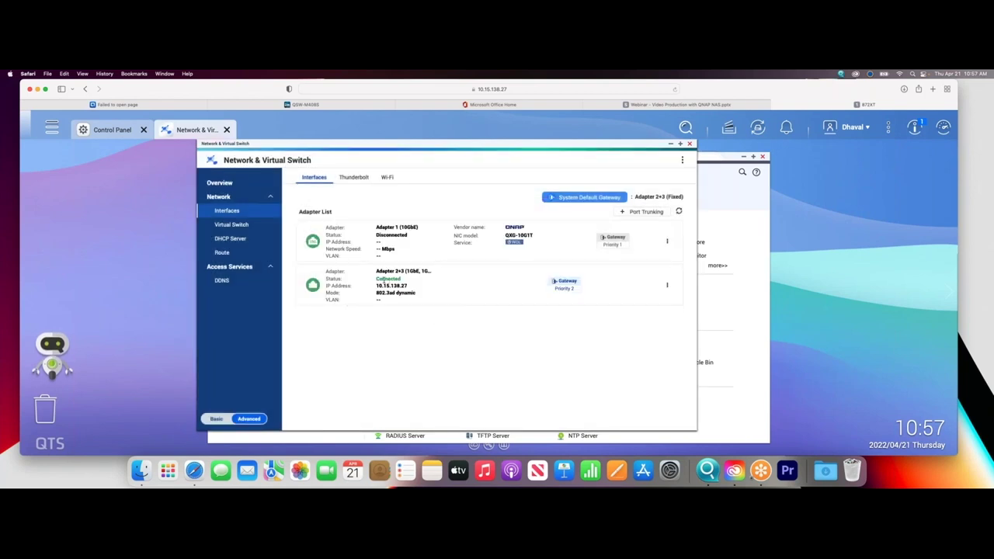
{"action": "left_click", "coordinate": [10, 74]}
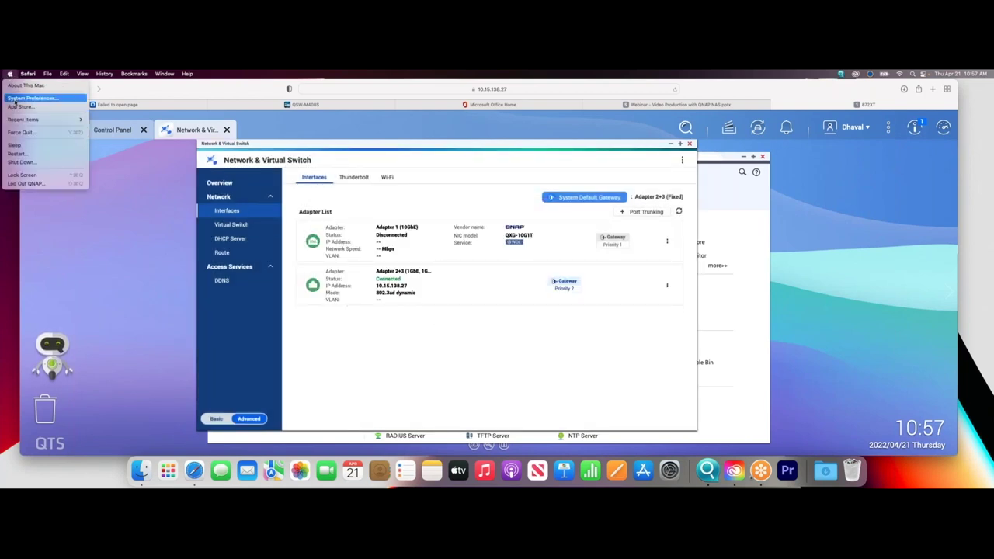
Try manual hardware configuration with Jumbo (9000) MTU on Thunderbolt Ethernet Slot 2, cancel, and close Network preferences.
{"action": "left_click", "coordinate": [17, 99]}
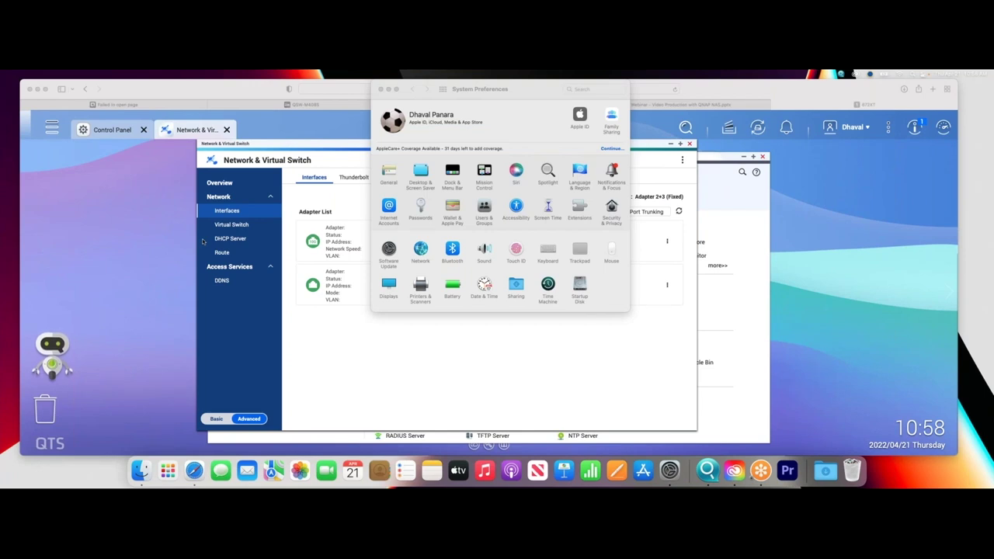
{"action": "left_click", "coordinate": [424, 250]}
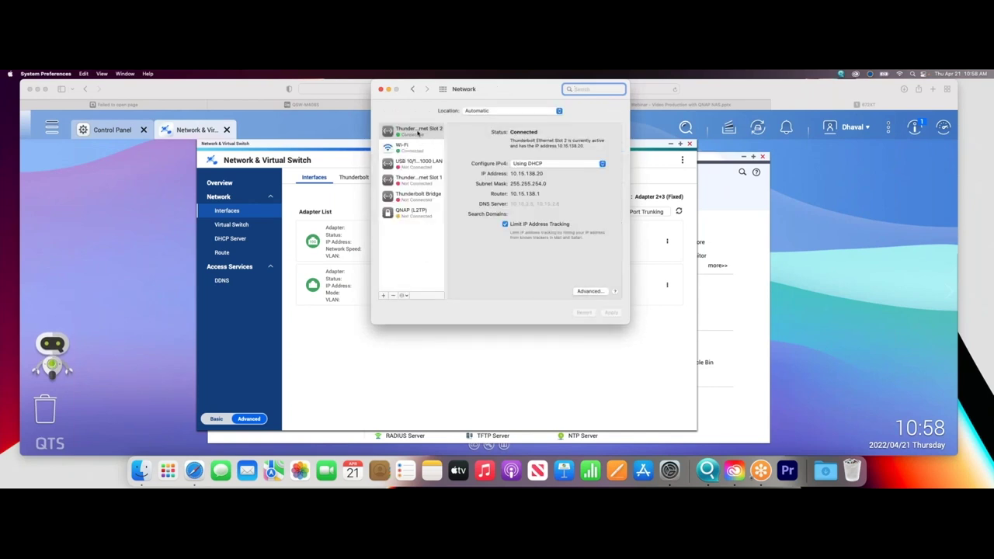
{"action": "left_click", "coordinate": [591, 290]}
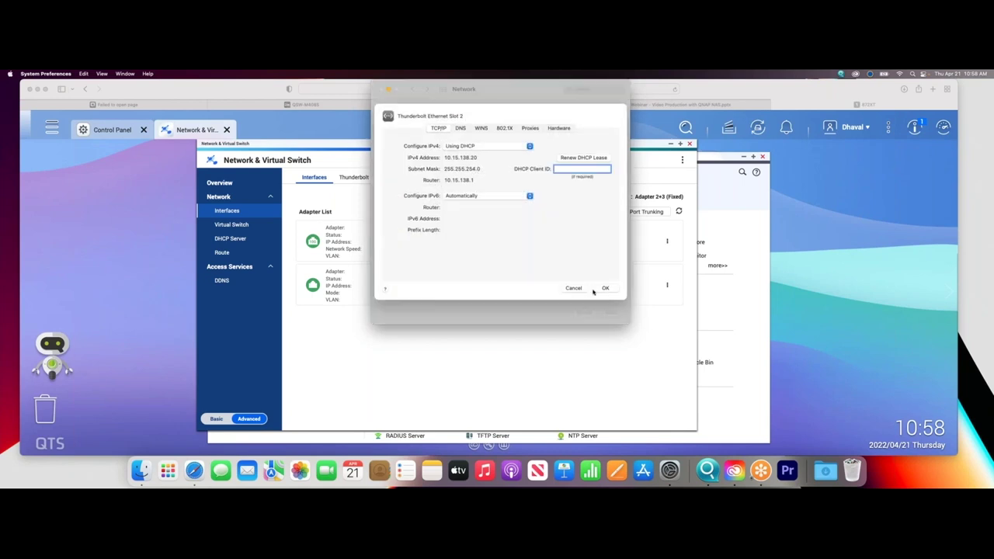
{"action": "left_click", "coordinate": [560, 129]}
{"action": "left_click", "coordinate": [514, 155]}
{"action": "left_click", "coordinate": [514, 166]}
{"action": "left_click", "coordinate": [533, 191]}
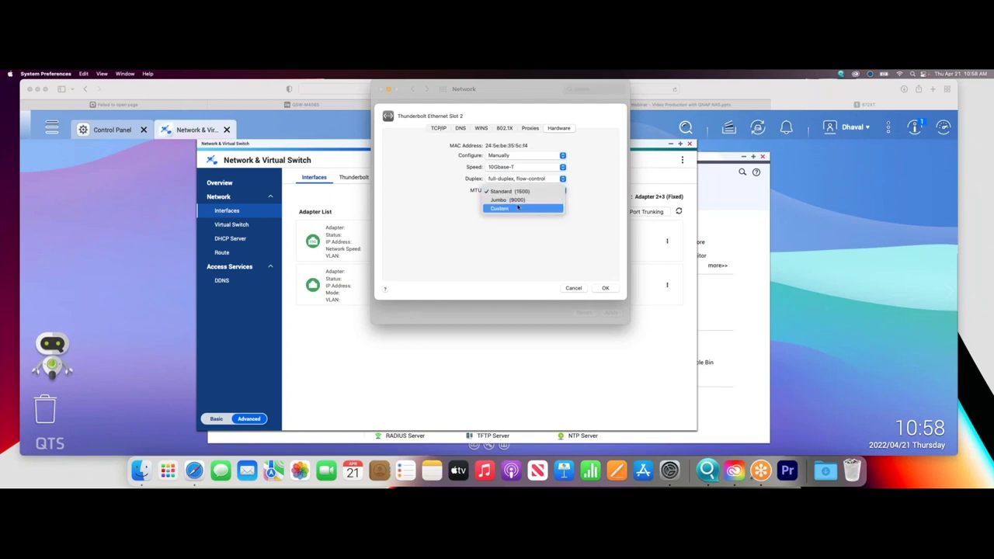
{"action": "left_click", "coordinate": [520, 201]}
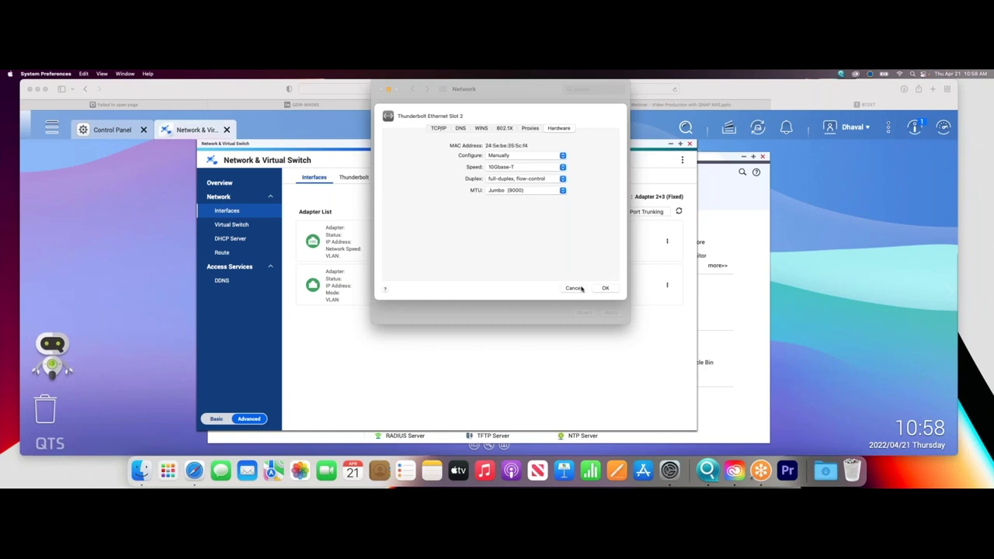
{"action": "left_click", "coordinate": [573, 288]}
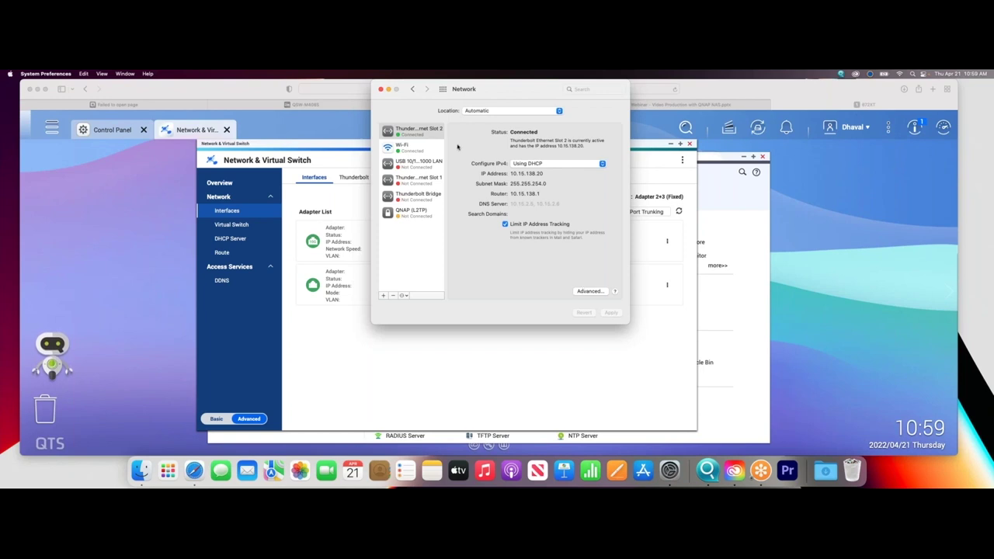
{"action": "left_click", "coordinate": [380, 89]}
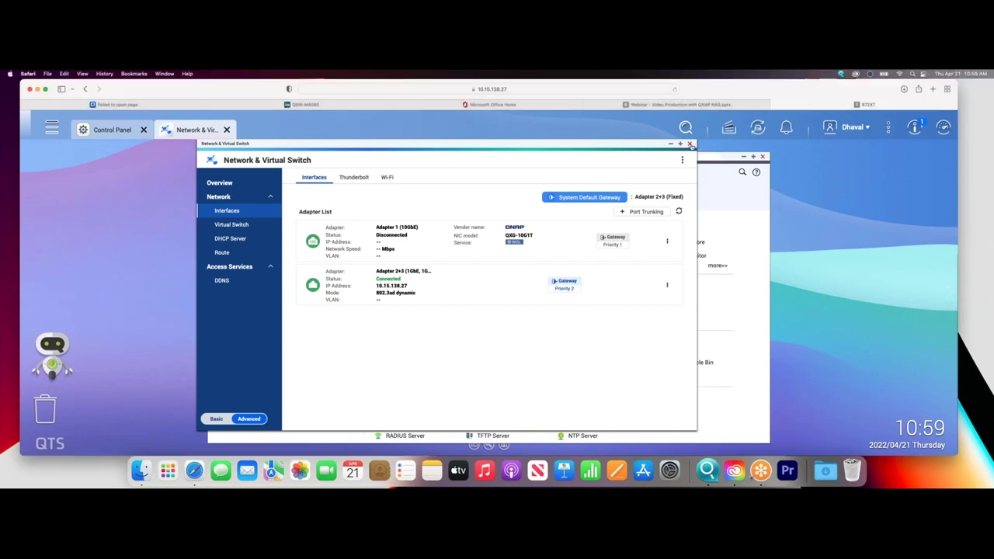
Close Network & Virtual Switch and show Storage & Snapshots maximized on its Storage/Snapshots pool and volume list.
{"action": "left_click", "coordinate": [690, 144]}
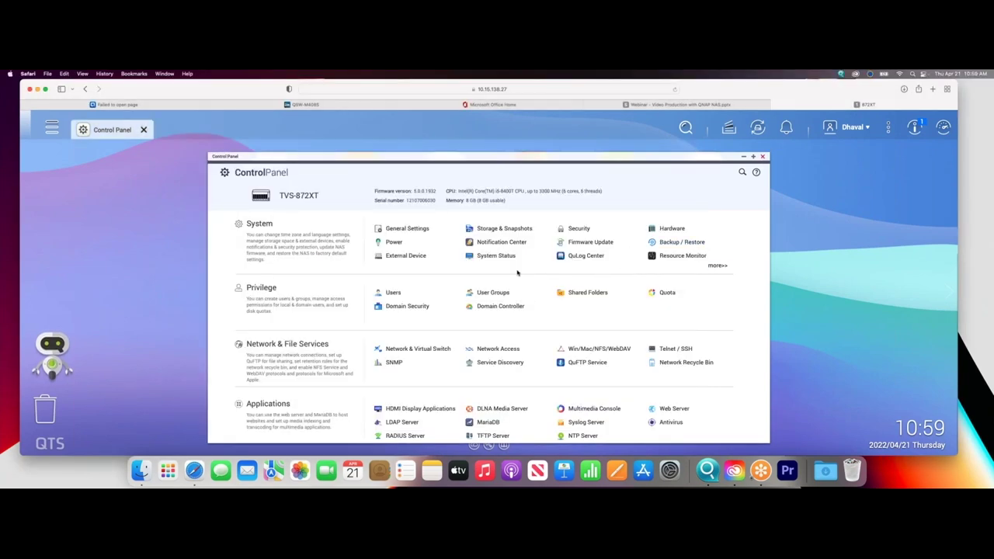
{"action": "left_click", "coordinate": [502, 229]}
{"action": "left_click_drag", "start_coordinate": [478, 168], "coordinate": [422, 143]}
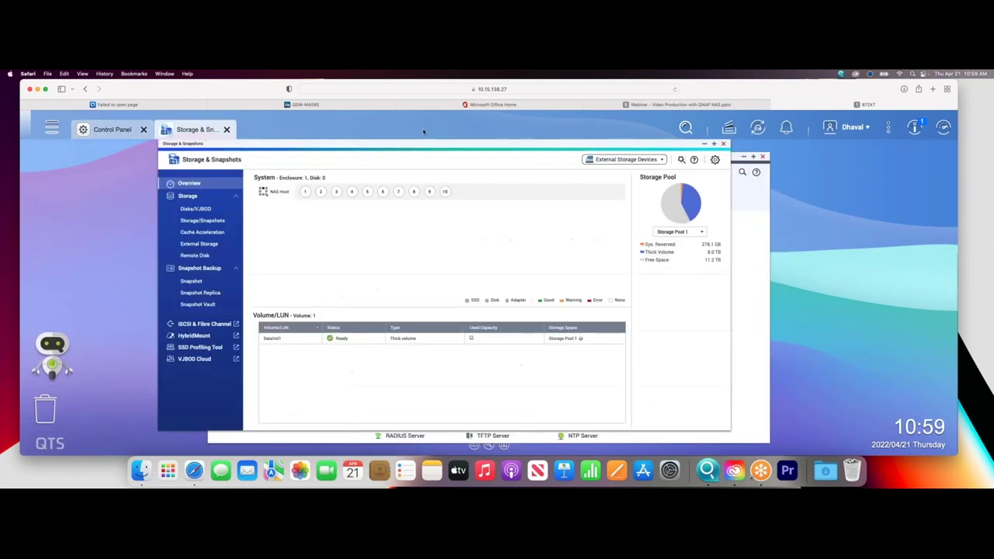
{"action": "left_click", "coordinate": [715, 145]}
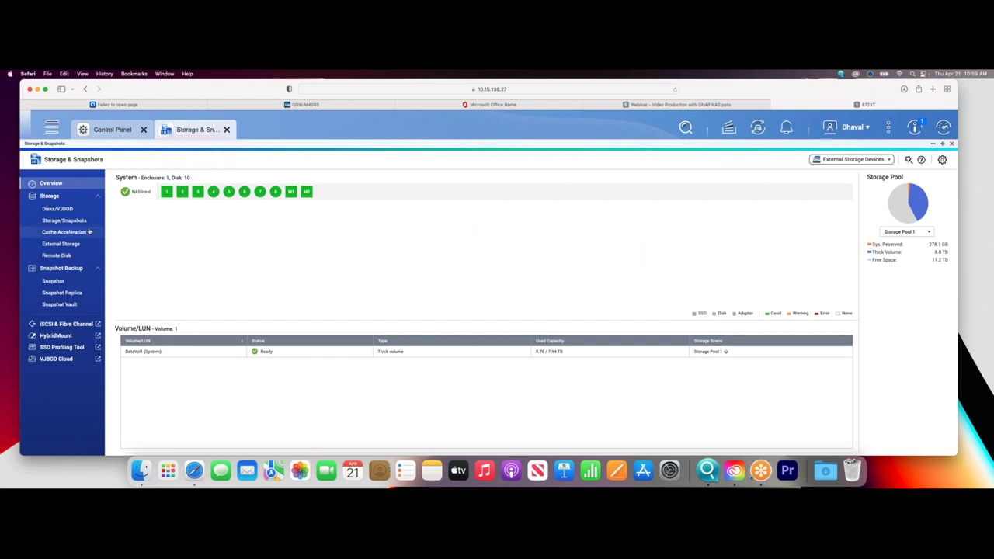
{"action": "left_click", "coordinate": [65, 221]}
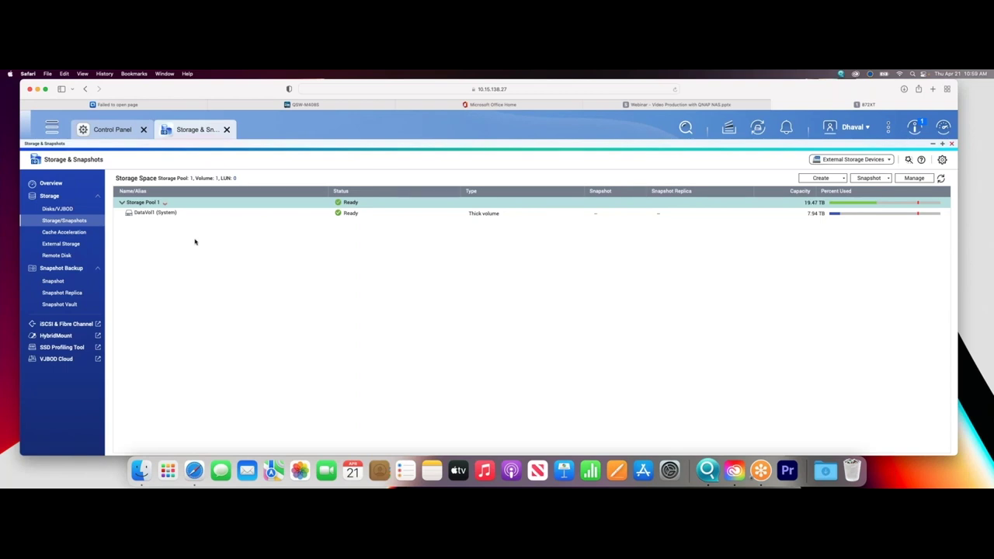
{"action": "left_click", "coordinate": [70, 211]}
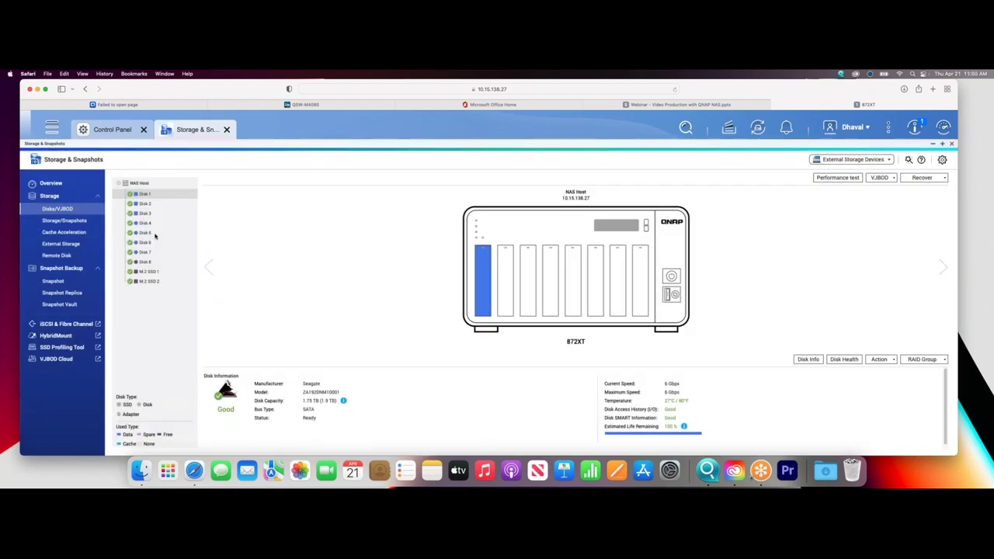
{"action": "mouse_move", "coordinate": [152, 225]}
{"action": "left_click", "coordinate": [179, 272]}
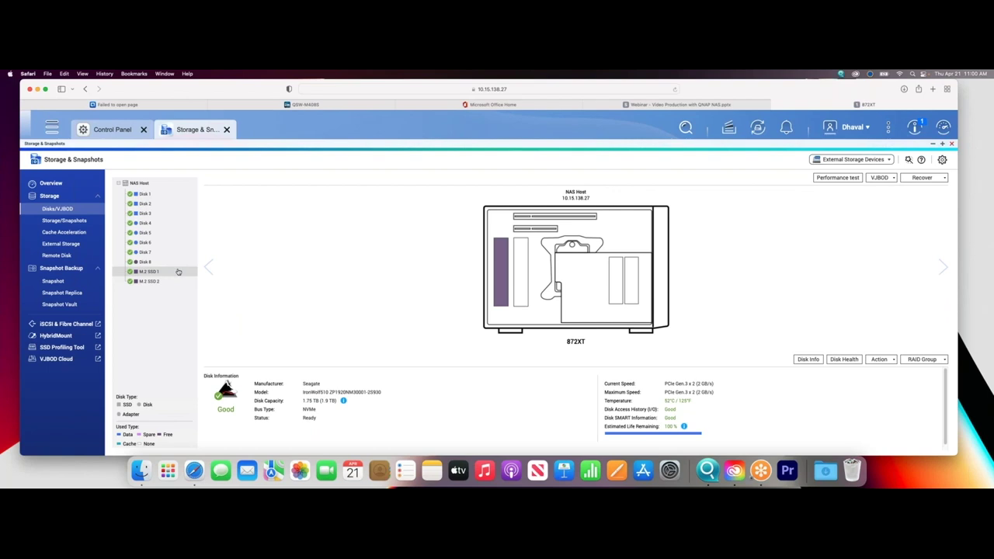
{"action": "left_click", "coordinate": [77, 221]}
{"action": "left_click", "coordinate": [869, 178]}
{"action": "left_click", "coordinate": [823, 202]}
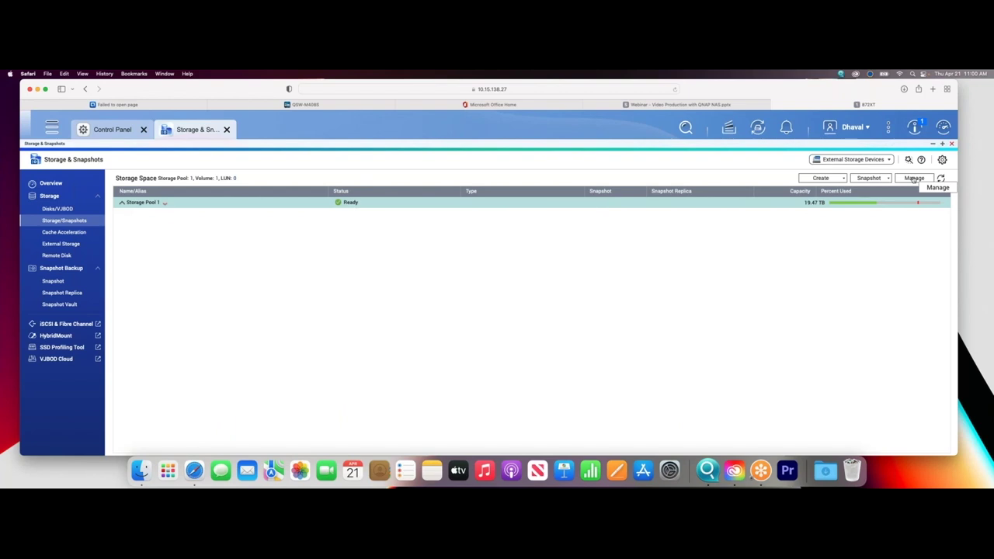
{"action": "left_click", "coordinate": [914, 177]}
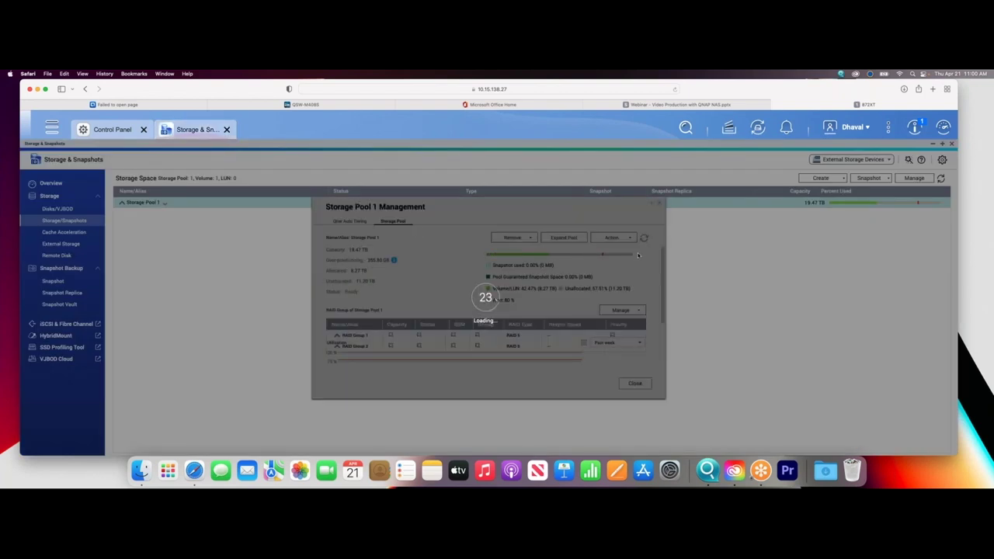
{"action": "left_click", "coordinate": [351, 222]}
{"action": "left_click", "coordinate": [543, 348]}
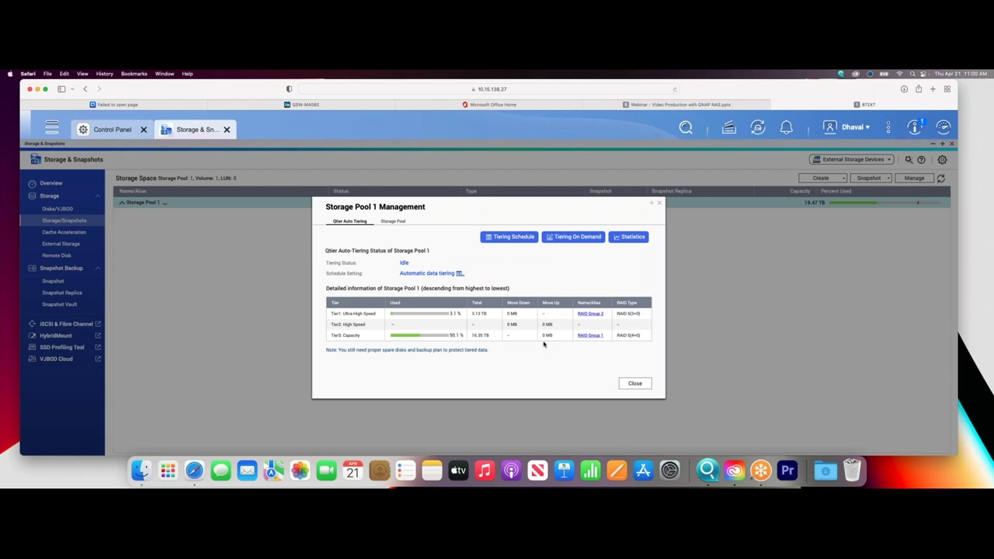
{"action": "left_click", "coordinate": [635, 383]}
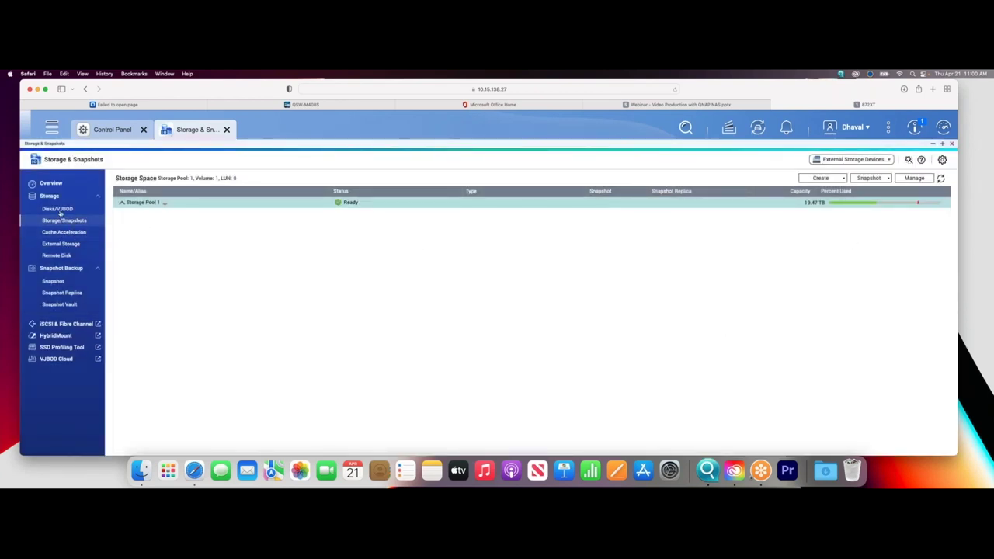
{"action": "left_click", "coordinate": [61, 210]}
{"action": "mouse_move", "coordinate": [144, 244]}
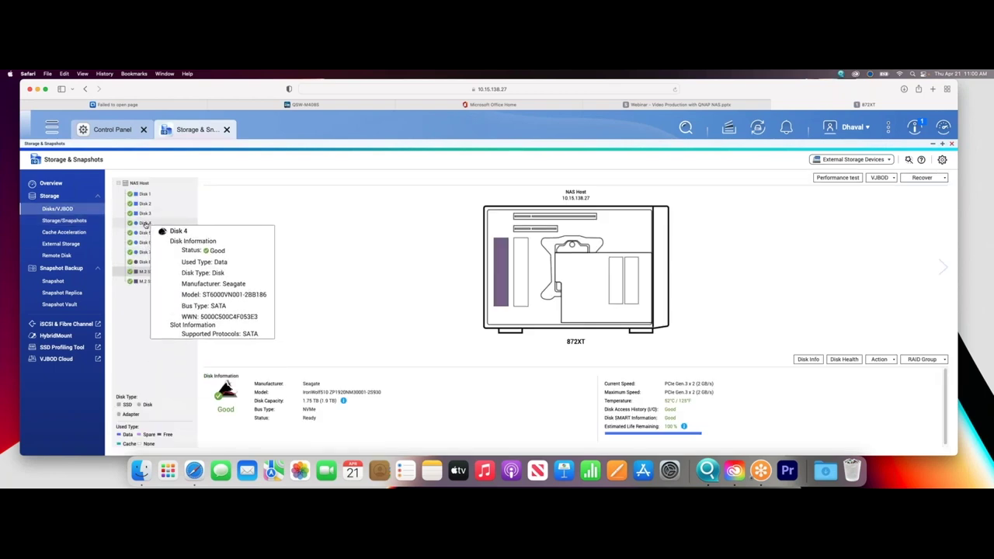
{"action": "left_click", "coordinate": [145, 223]}
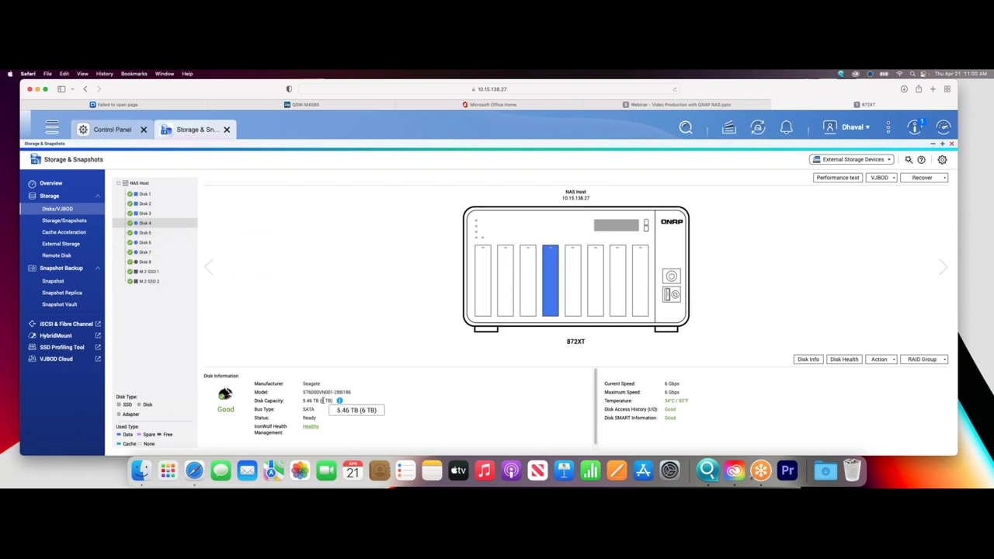
{"action": "left_click", "coordinate": [156, 232]}
{"action": "left_click", "coordinate": [157, 242]}
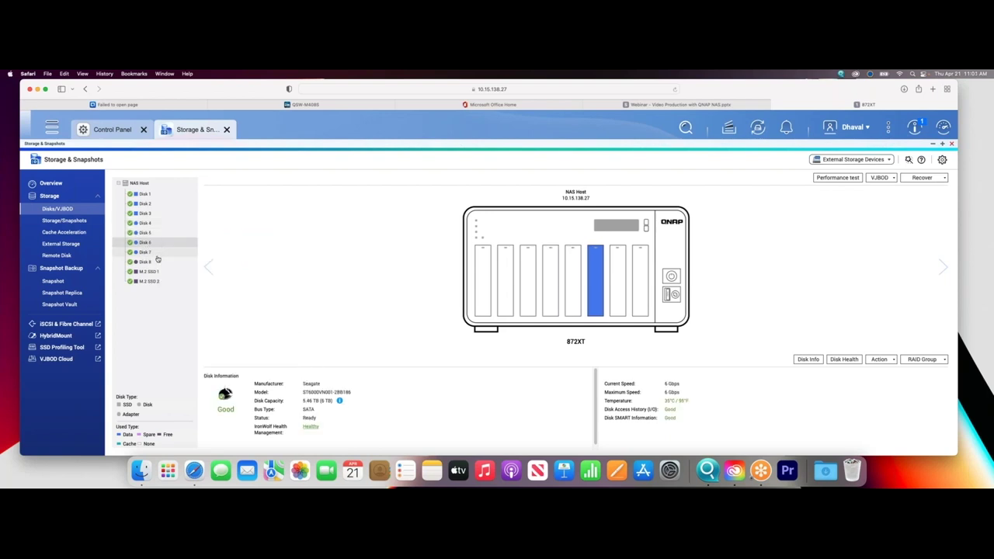
{"action": "left_click", "coordinate": [157, 252]}
{"action": "mouse_move", "coordinate": [157, 253]}
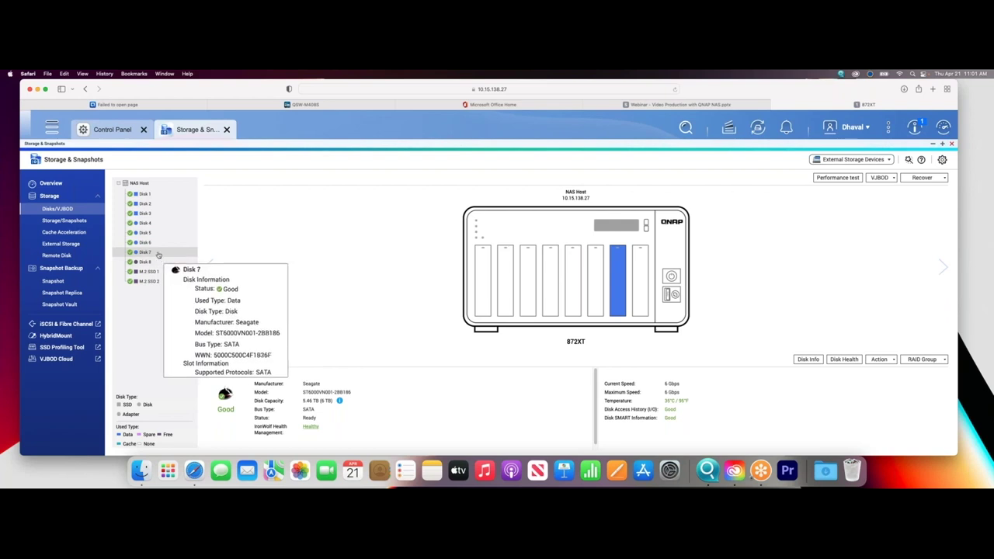
{"action": "left_click", "coordinate": [165, 195]}
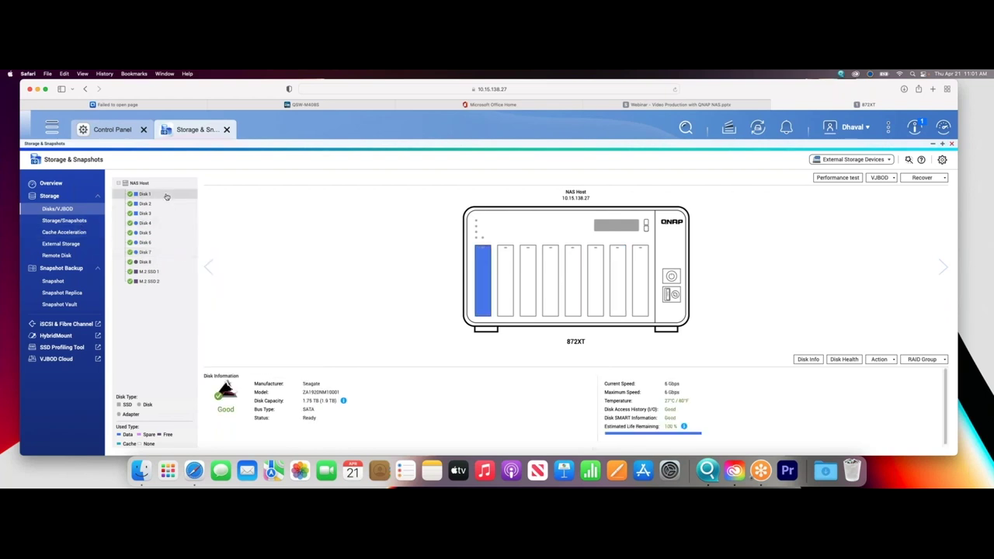
{"action": "left_click", "coordinate": [157, 203]}
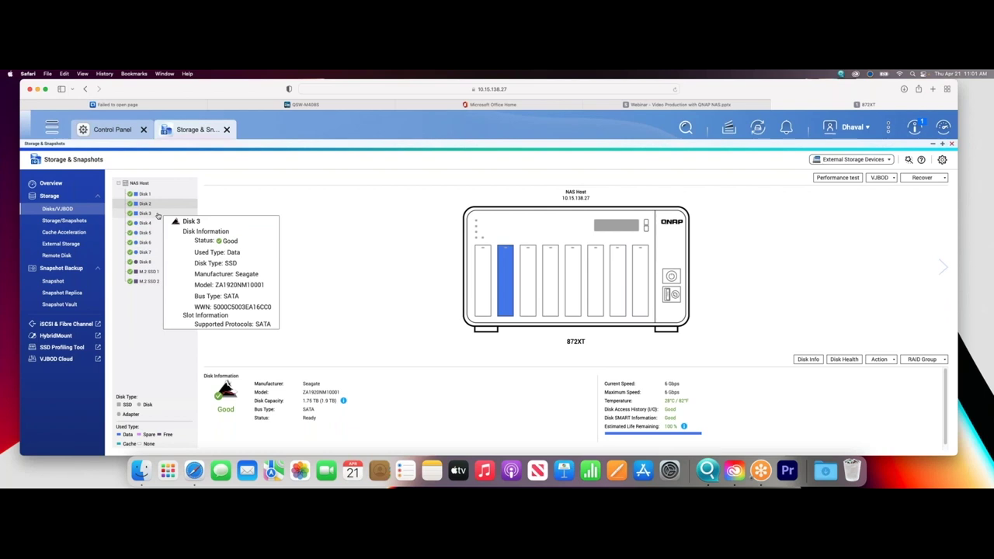
{"action": "left_click", "coordinate": [63, 220]}
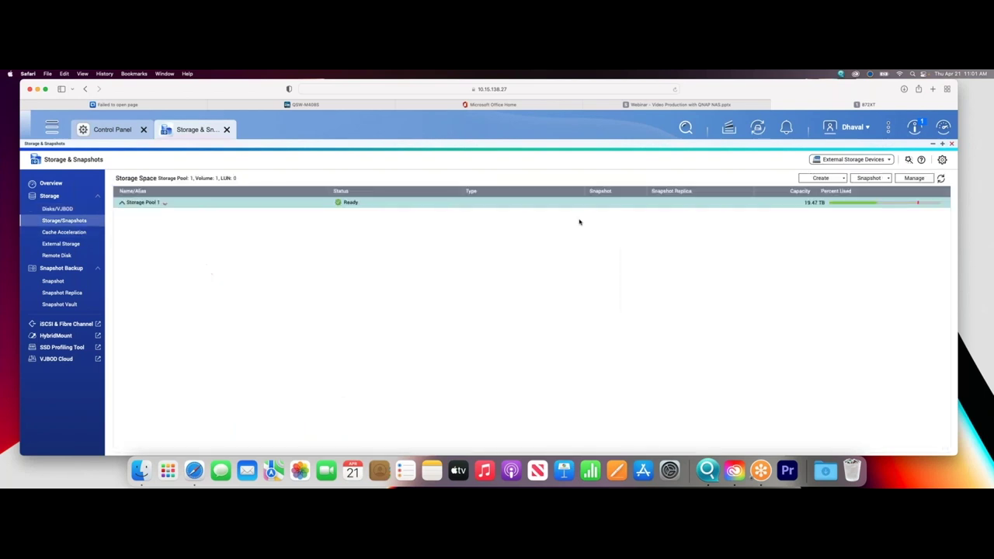
Open Storage Pool 1's management, enlarge the dialog, and highlight RAID Group 2 with its disks.
{"action": "left_click", "coordinate": [914, 178]}
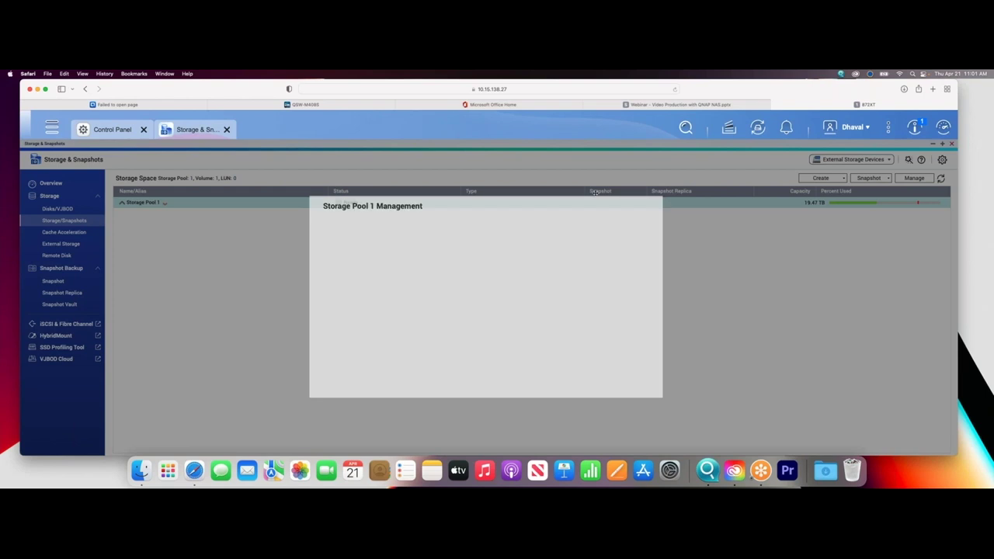
{"action": "left_click_drag", "start_coordinate": [599, 376], "coordinate": [797, 424]}
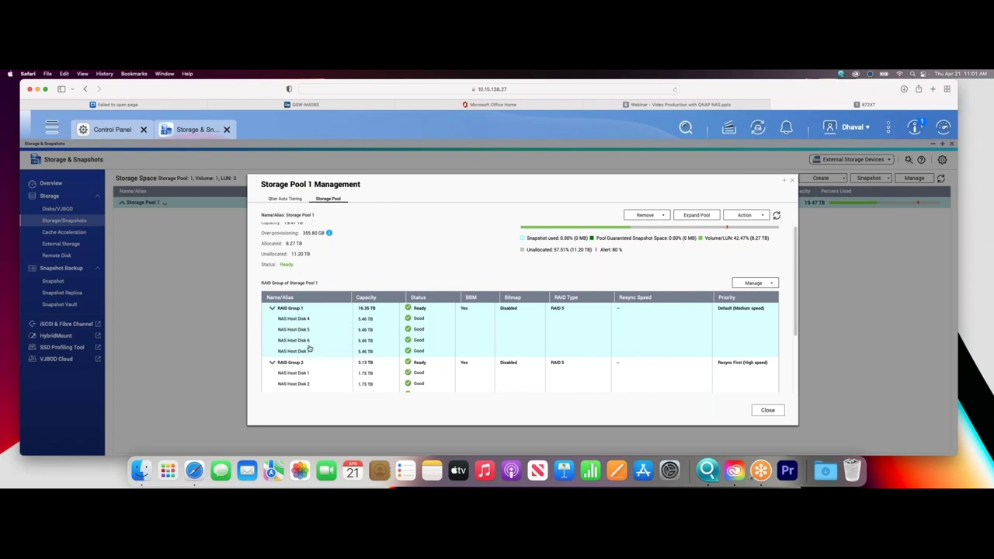
{"action": "scroll", "coordinate": [315, 364], "scroll_direction": "down", "scroll_amount": 1}
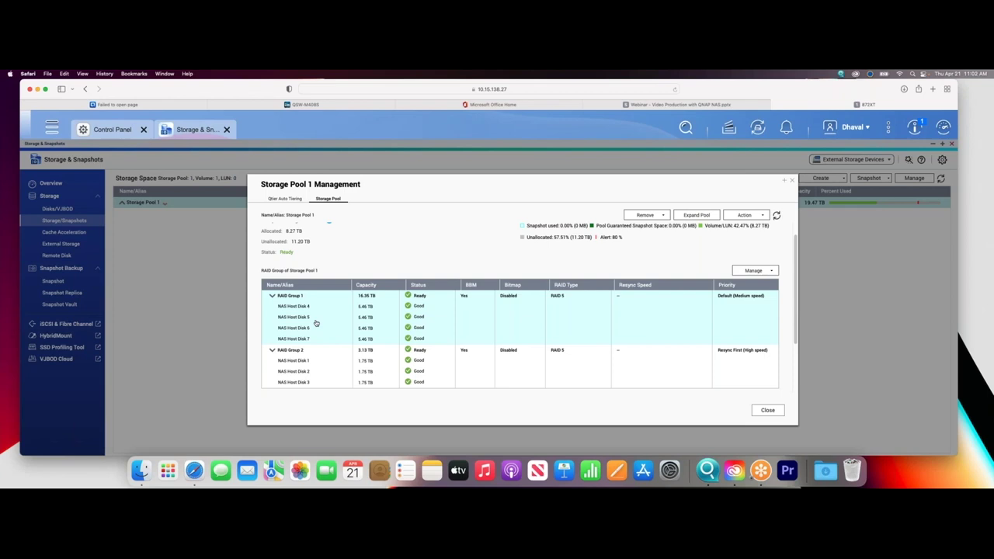
{"action": "left_click", "coordinate": [303, 370]}
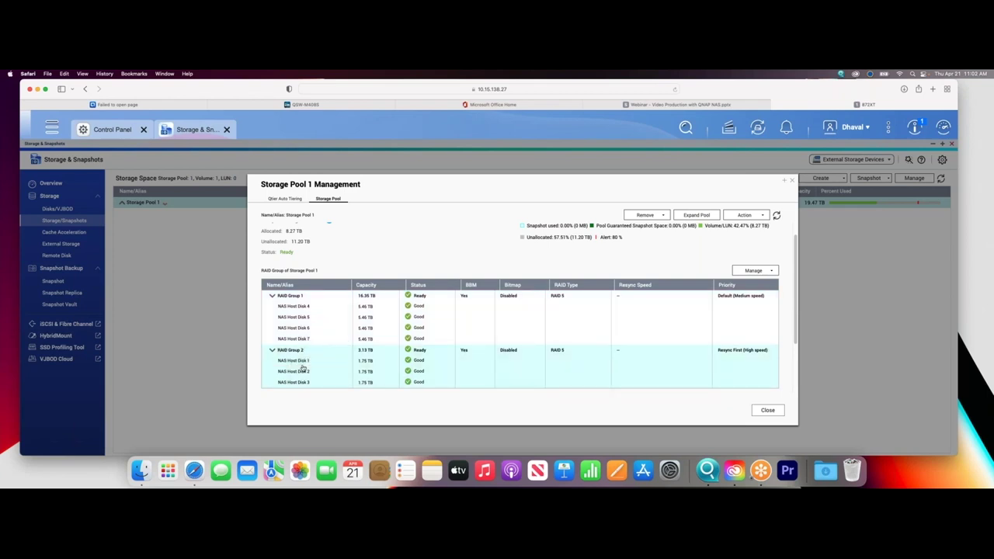
Inspect RAID Groups 1 and 2, then view the Qtier Auto Tiering tab and dismiss the Tiering On Demand notice.
{"action": "left_click", "coordinate": [320, 330]}
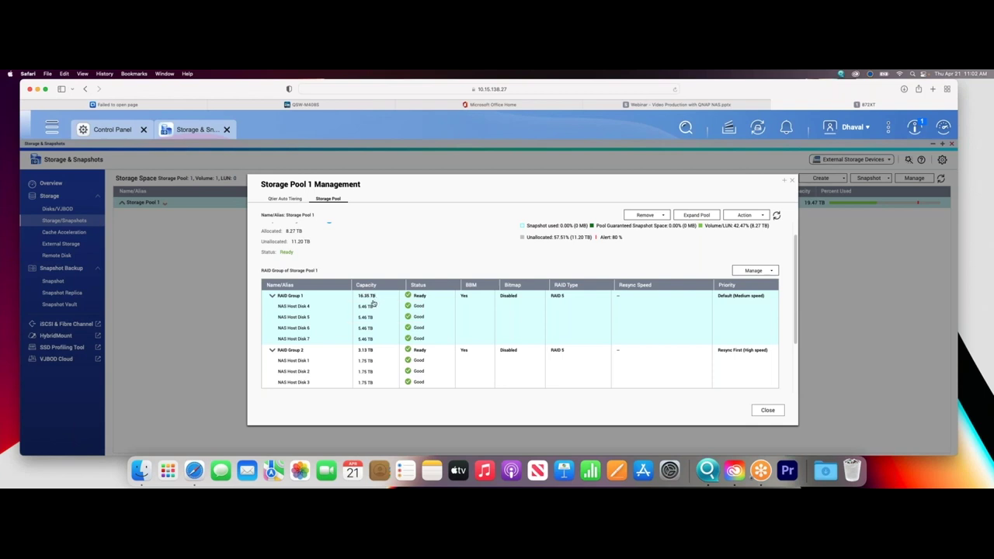
{"action": "left_click", "coordinate": [379, 367]}
{"action": "left_click", "coordinate": [294, 202]}
{"action": "left_click", "coordinate": [537, 348]}
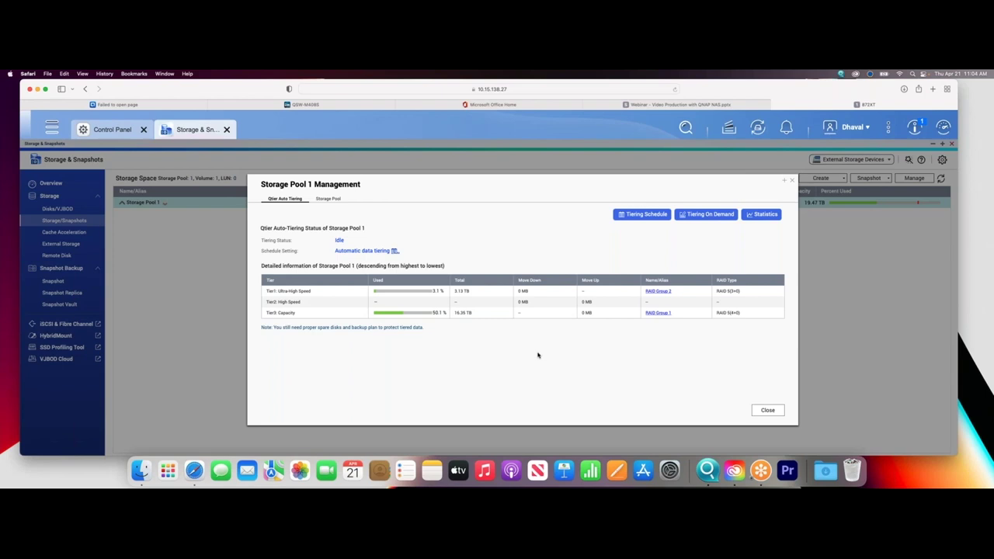
Open Storage Pool 1's Tiering Schedule dialog, showing automatic data tiering with no exclusion schedule.
{"action": "left_click", "coordinate": [641, 214]}
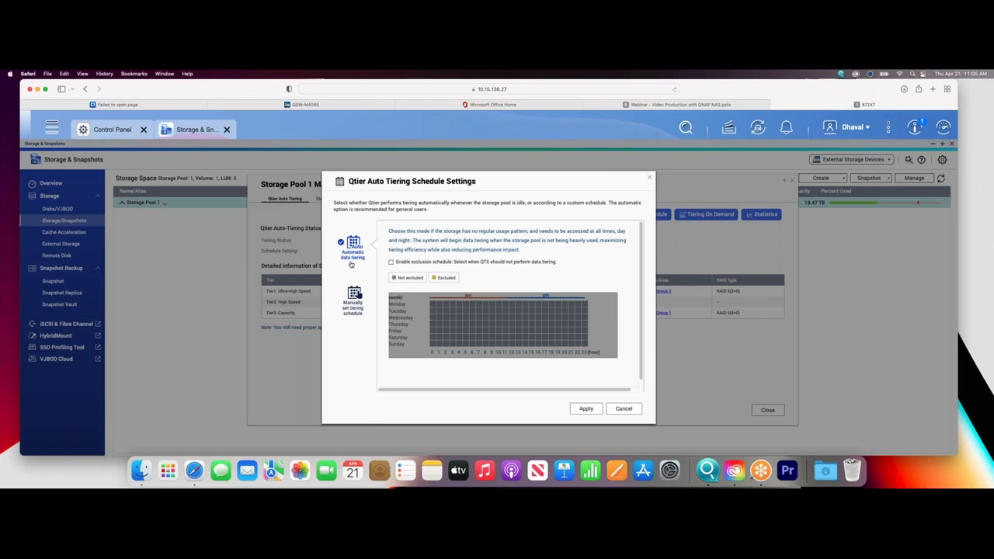
Switch the schedule to Manually set and back to Automatic data tiering, then cancel.
{"action": "left_click", "coordinate": [354, 298]}
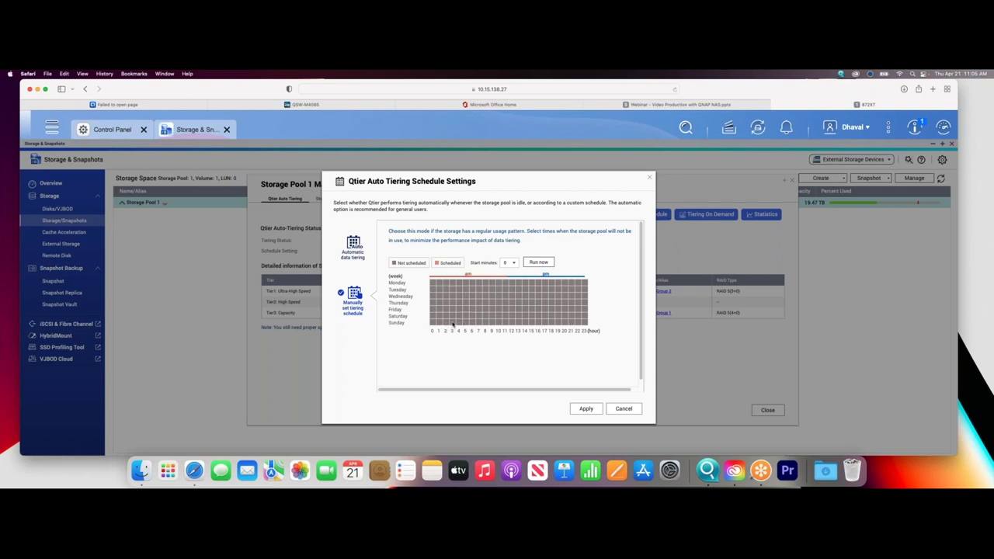
{"action": "left_click", "coordinate": [354, 247]}
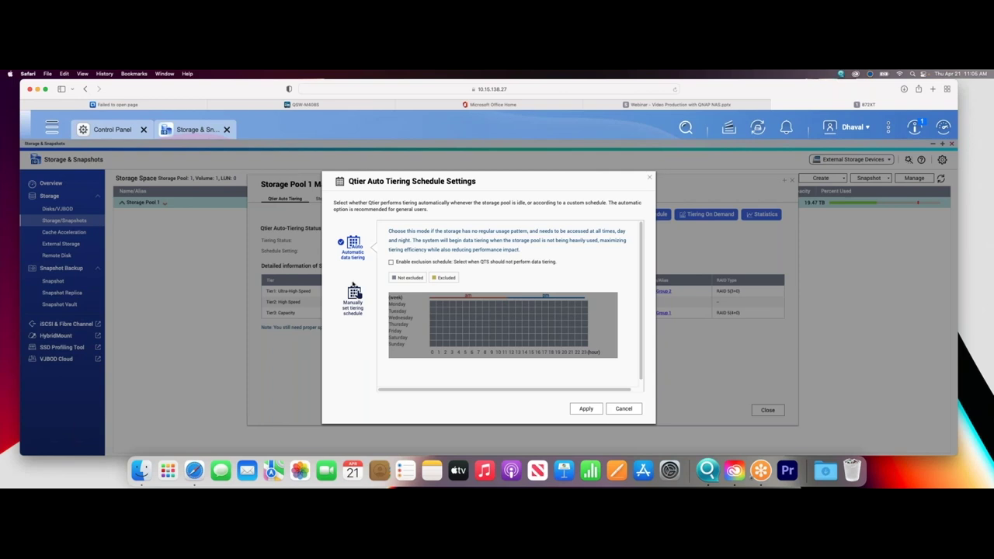
{"action": "left_click", "coordinate": [624, 409]}
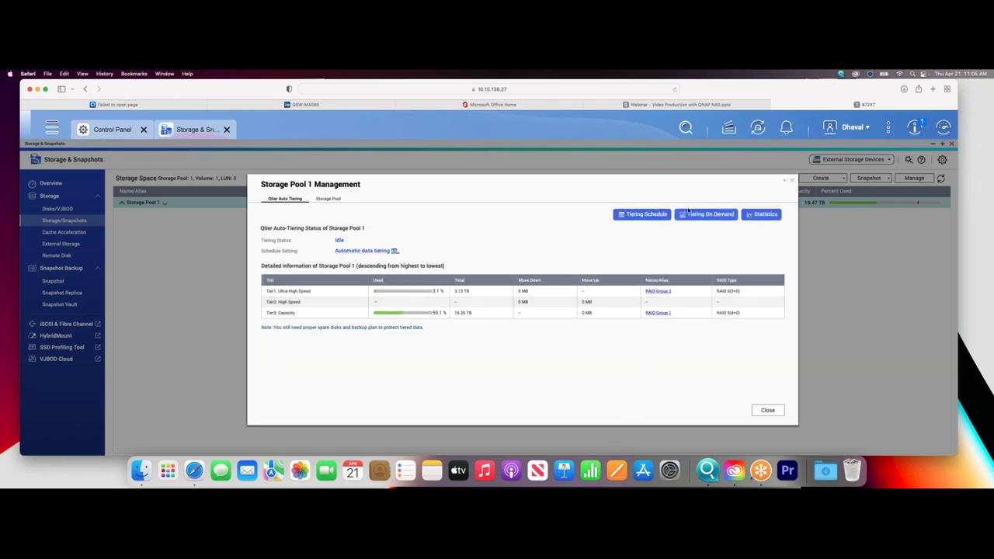
In Tiering On Demand, enable auto-tiering for NAB2022 under DataVol1 and apply the change.
{"action": "left_click", "coordinate": [707, 214]}
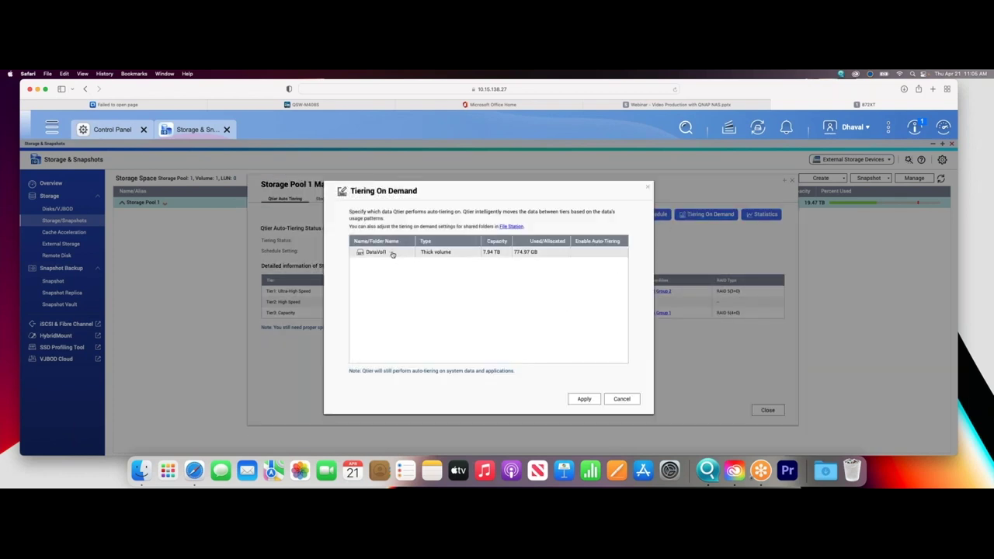
{"action": "left_click", "coordinate": [393, 255]}
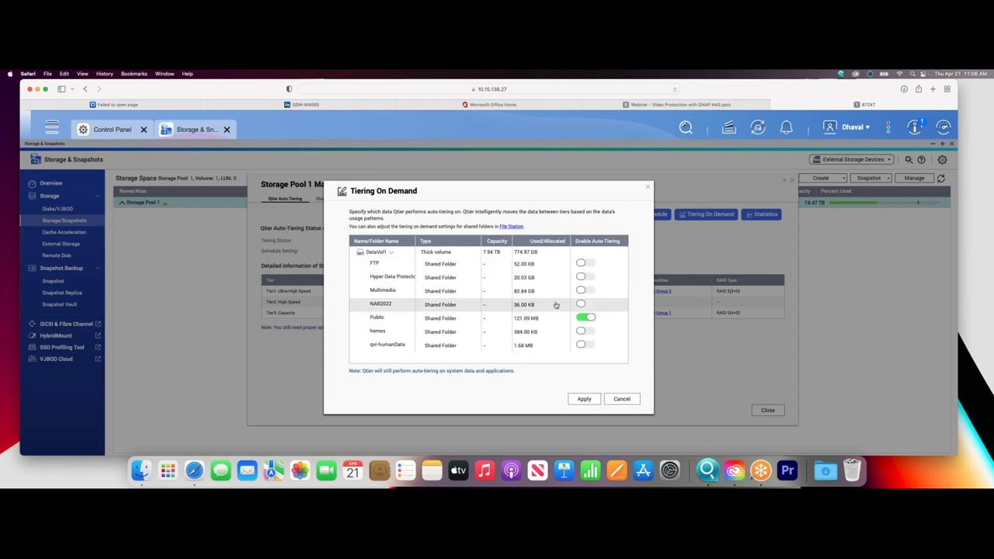
{"action": "left_click", "coordinate": [584, 304]}
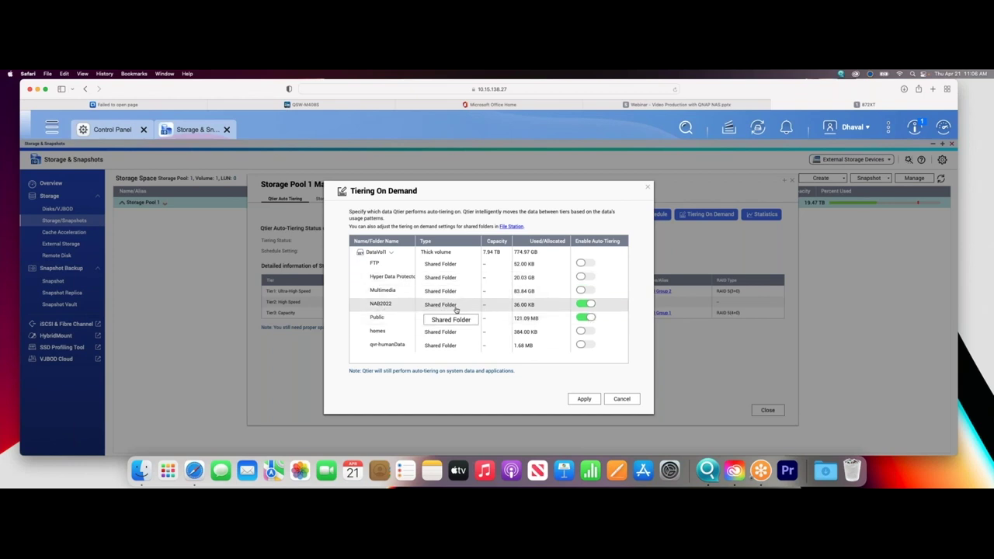
{"action": "left_click", "coordinate": [586, 306]}
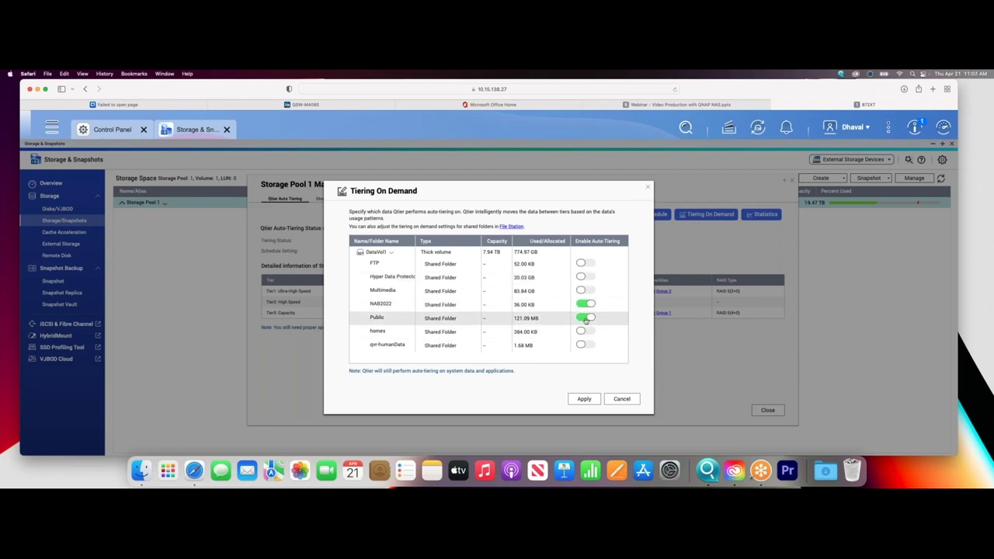
{"action": "left_click", "coordinate": [583, 399]}
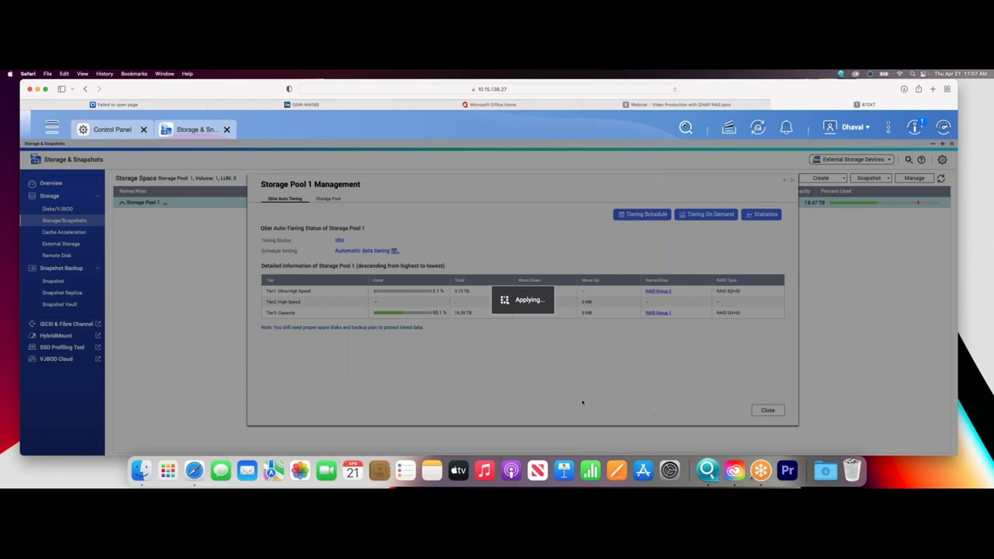
{"action": "left_click", "coordinate": [550, 312]}
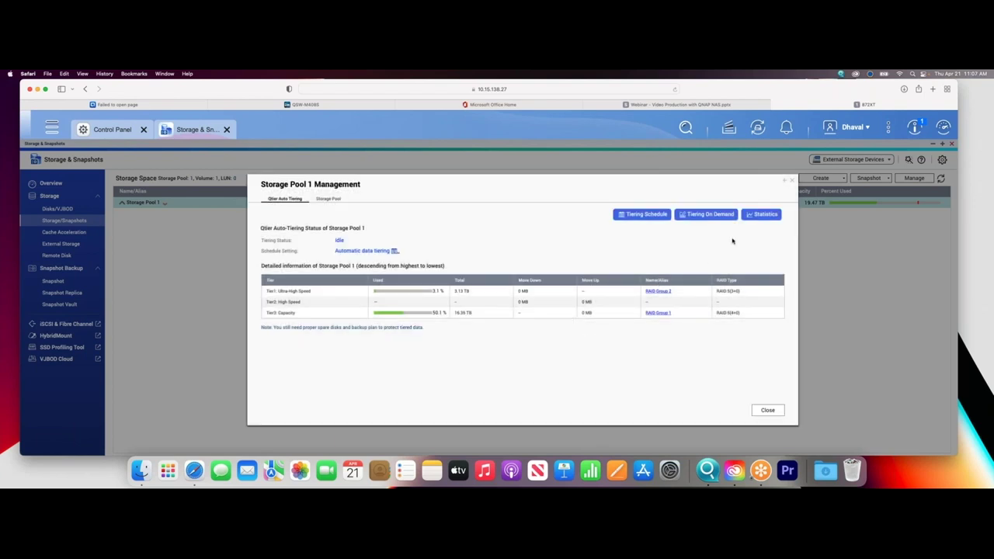
{"action": "left_click", "coordinate": [762, 215]}
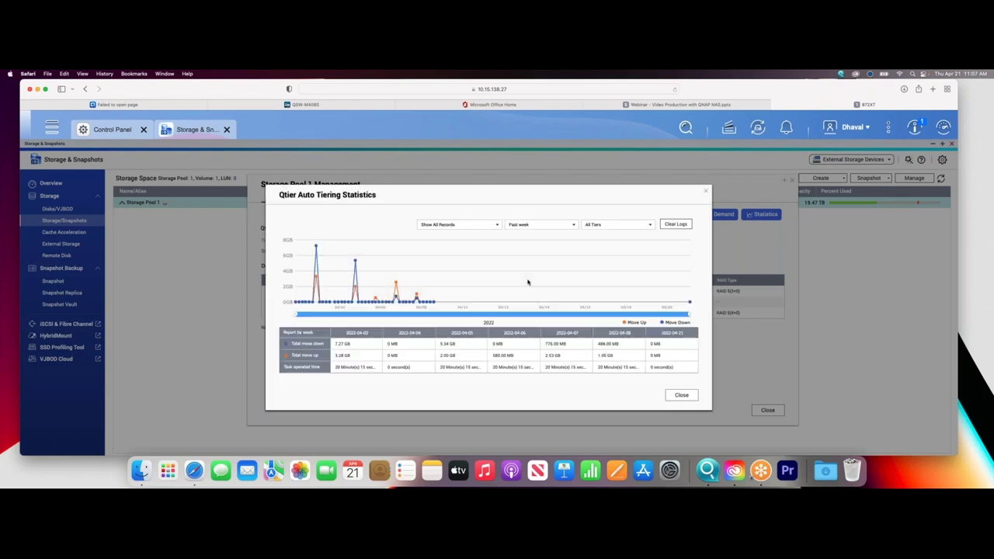
Inspect the past week's Qtier data-movement chart and table, then close the statistics.
{"action": "mouse_move", "coordinate": [399, 300]}
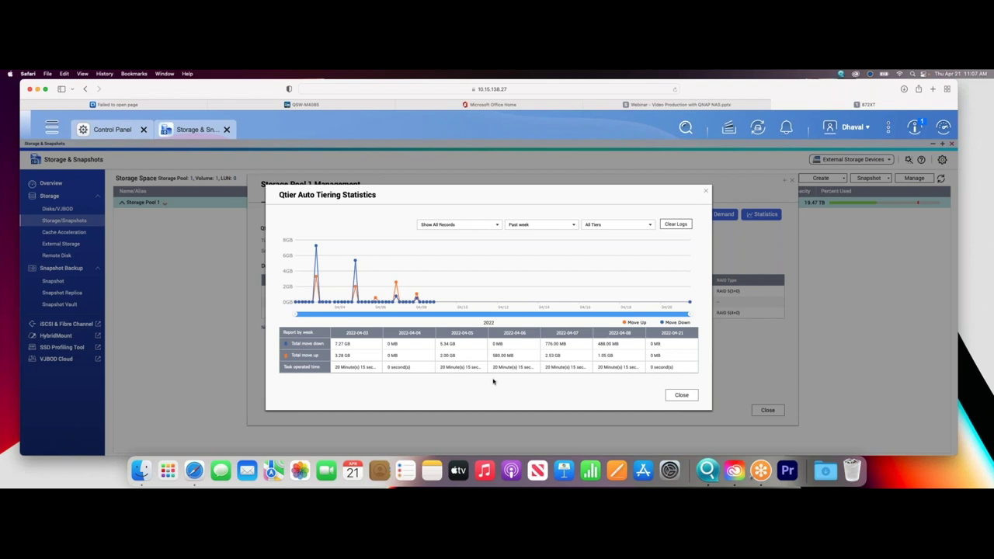
{"action": "left_click", "coordinate": [676, 394]}
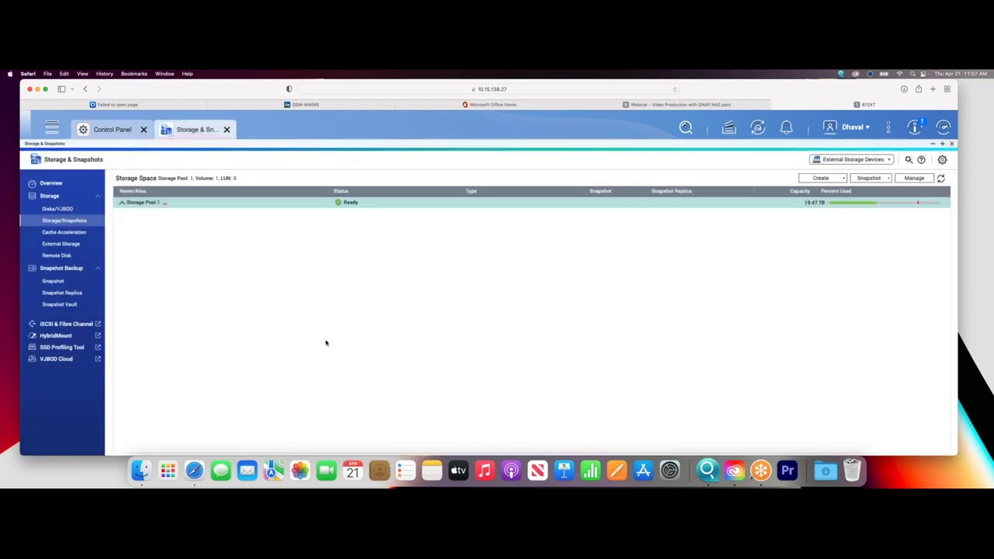
Check Storage Pool 1, Cache Acceleration and Storage/Snapshots, ending on the Disks/VJBOD enclosure view.
{"action": "left_click", "coordinate": [121, 203]}
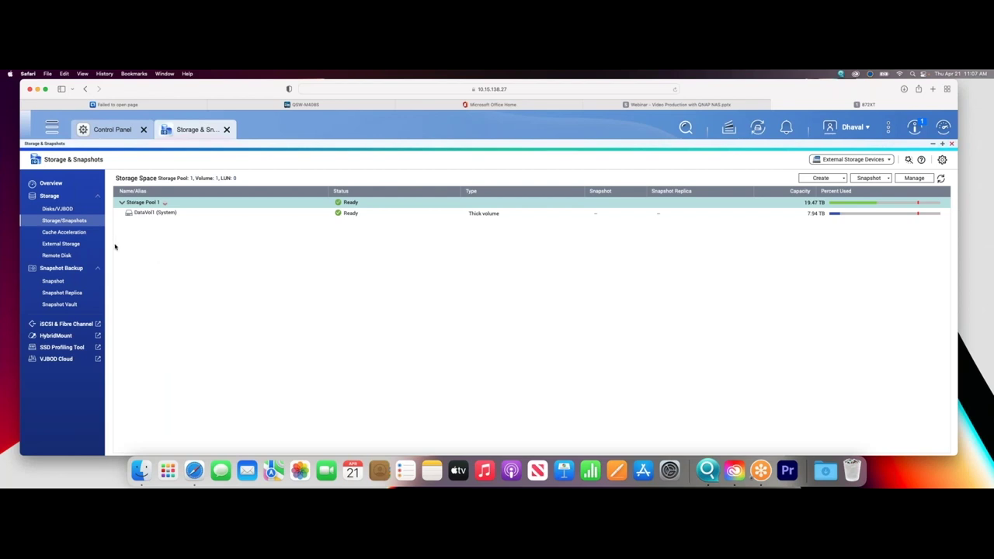
{"action": "left_click", "coordinate": [89, 236]}
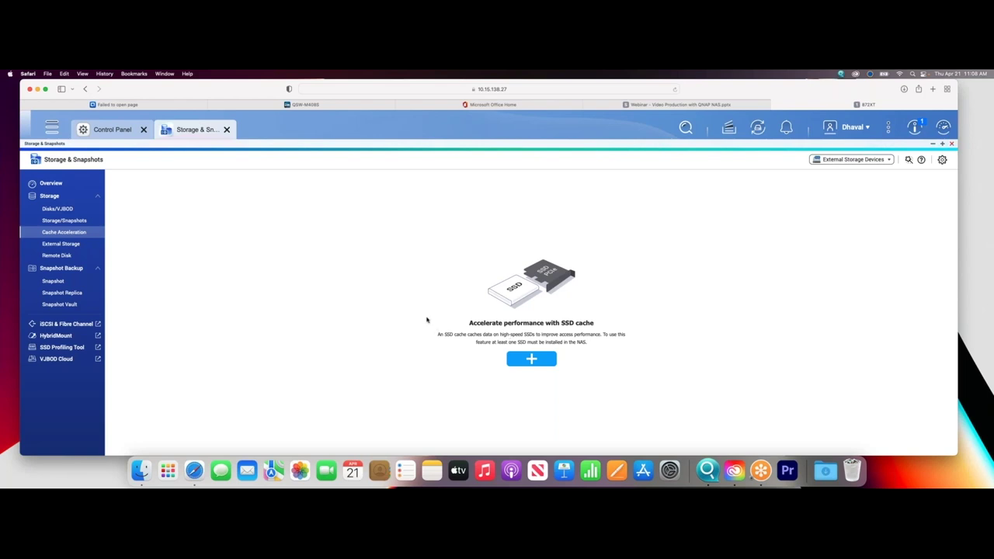
{"action": "left_click", "coordinate": [64, 220]}
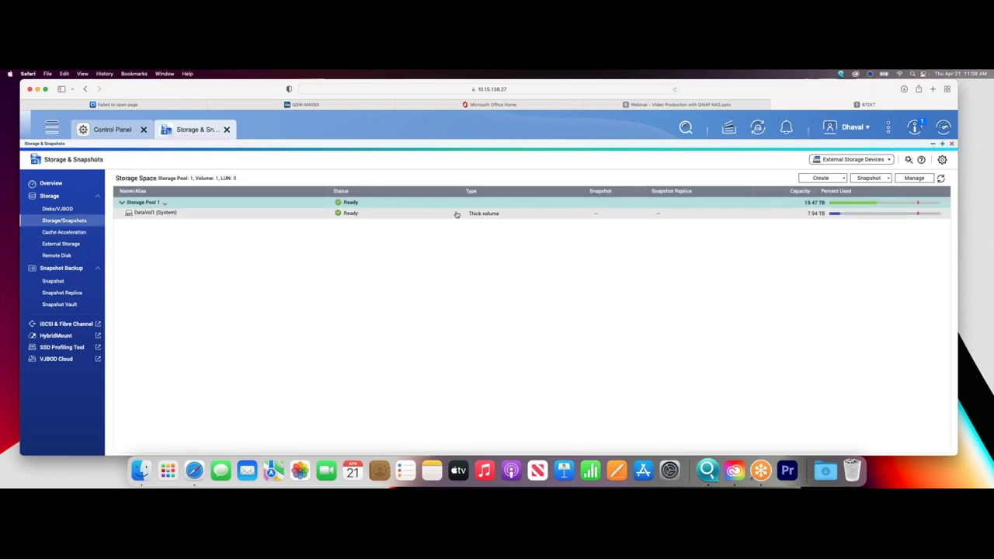
{"action": "left_click", "coordinate": [76, 210]}
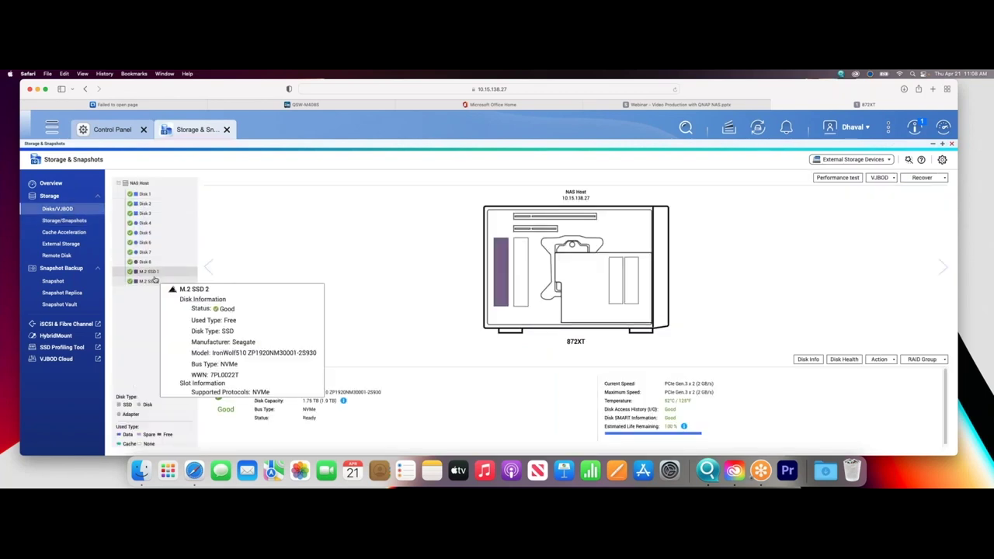
Inspect the M.2 SSD 1 and M.2 SSD 2 disk details, then return to the Storage Space list.
{"action": "left_click", "coordinate": [151, 273]}
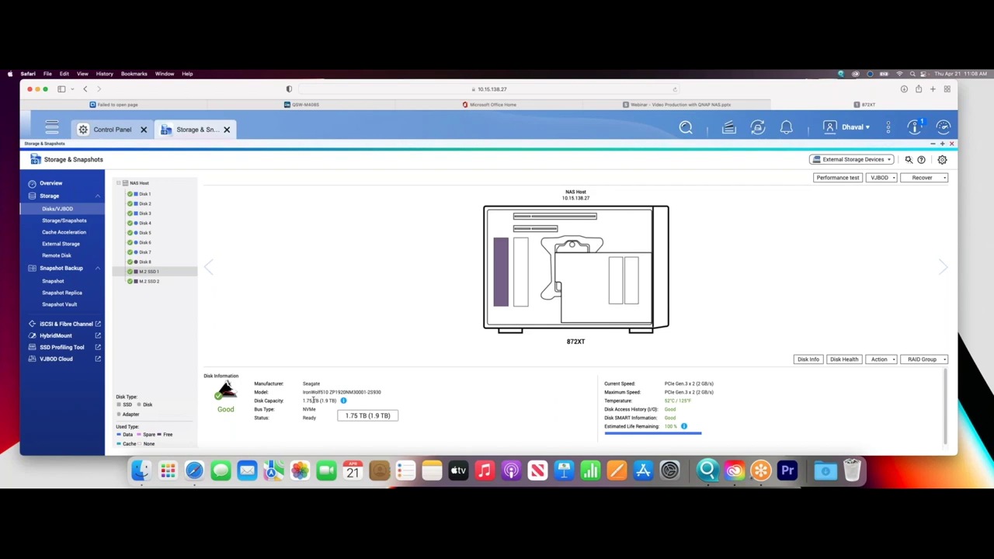
{"action": "left_click", "coordinate": [152, 281]}
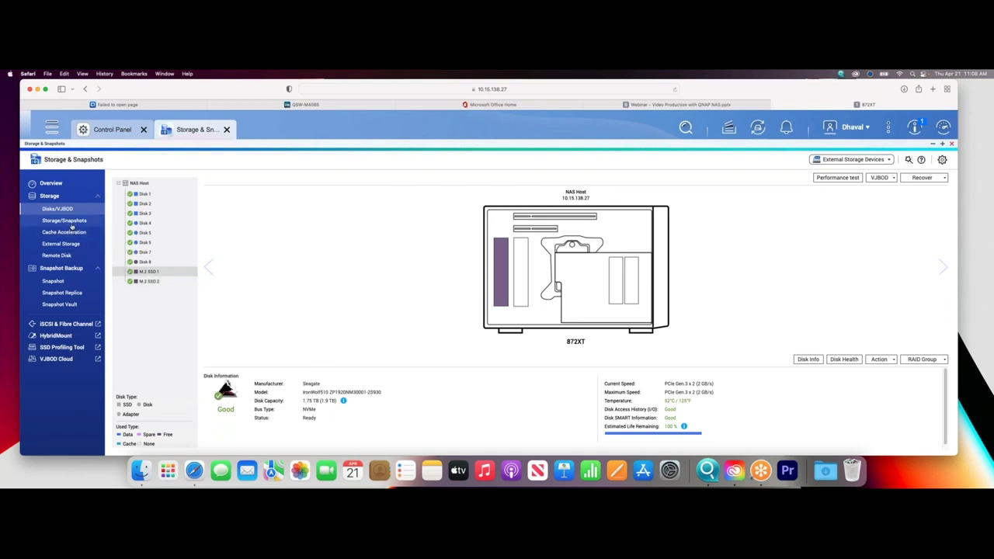
{"action": "mouse_move", "coordinate": [150, 281]}
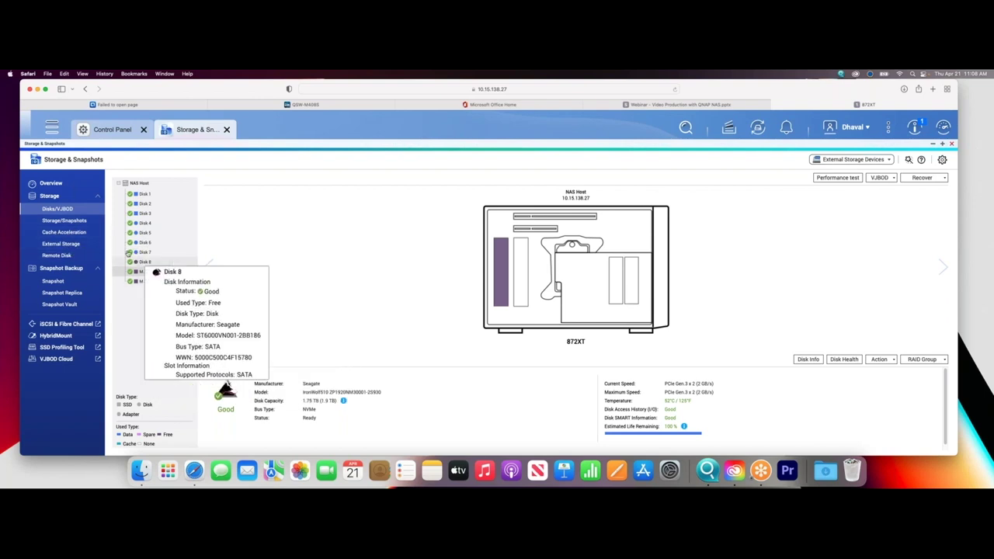
{"action": "left_click", "coordinate": [73, 220]}
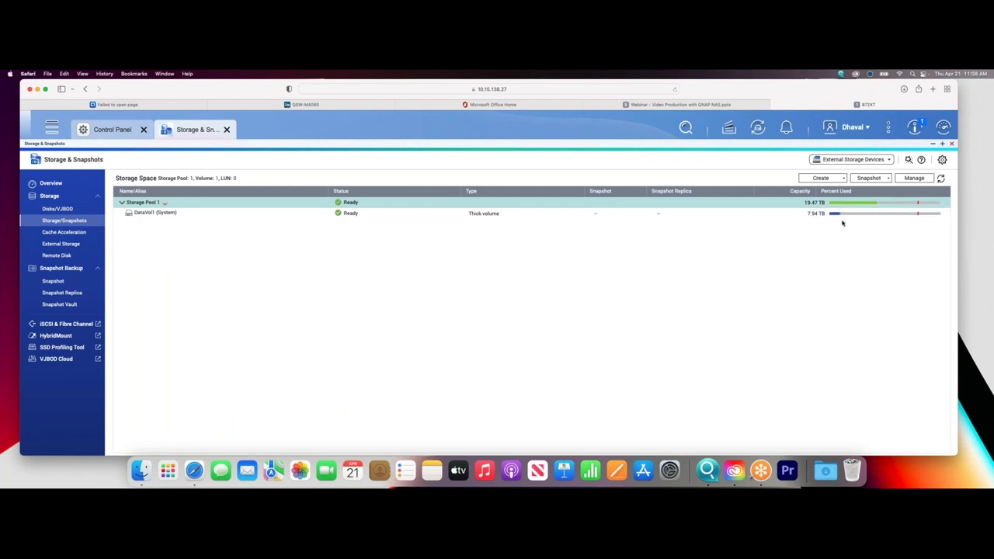
Launch the Create SSD Cache wizard from the Cache Acceleration page.
{"action": "left_click", "coordinate": [64, 232]}
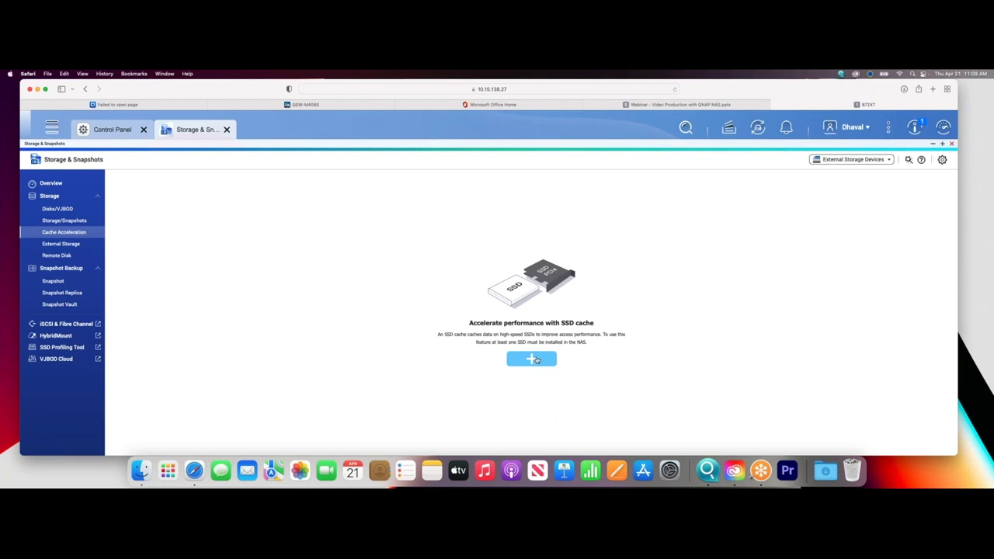
{"action": "left_click", "coordinate": [535, 360]}
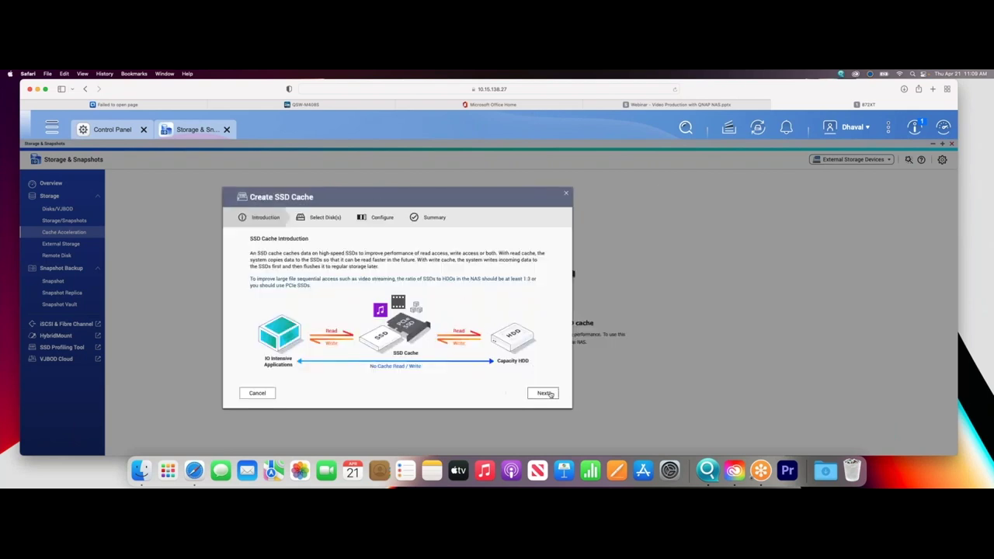
{"action": "left_click", "coordinate": [547, 394]}
{"action": "scroll", "coordinate": [310, 311], "scroll_direction": "down", "scroll_amount": 3}
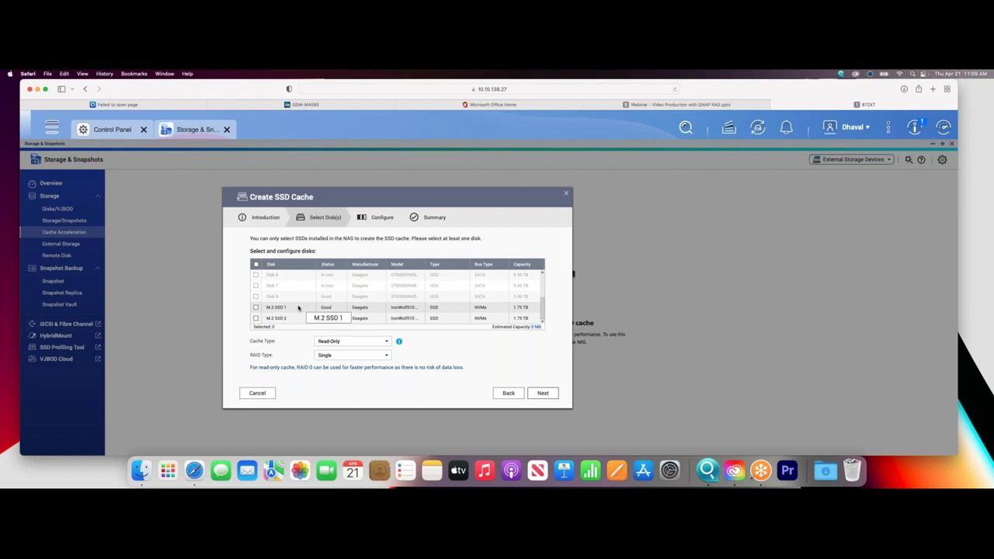
{"action": "left_click", "coordinate": [257, 307]}
{"action": "left_click", "coordinate": [256, 319]}
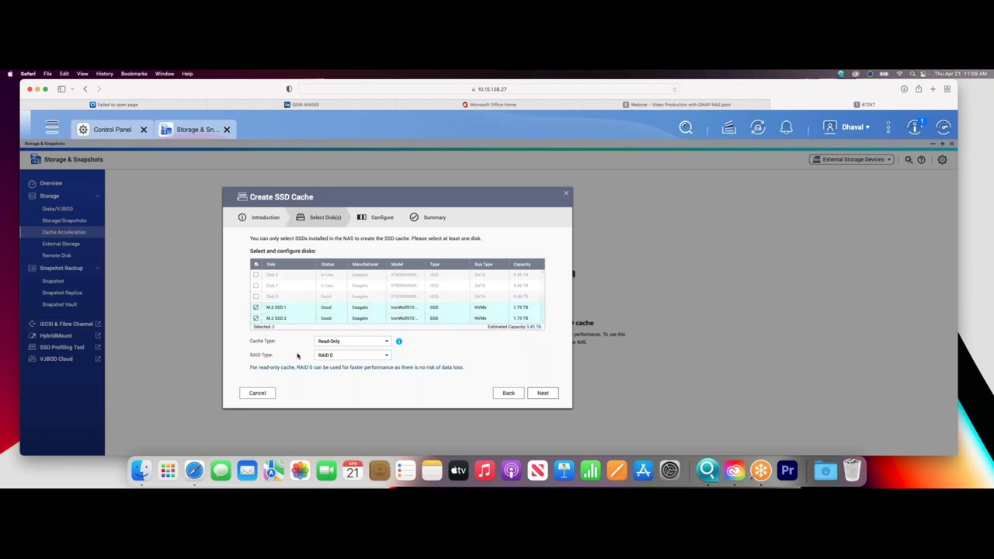
{"action": "left_click", "coordinate": [336, 342]}
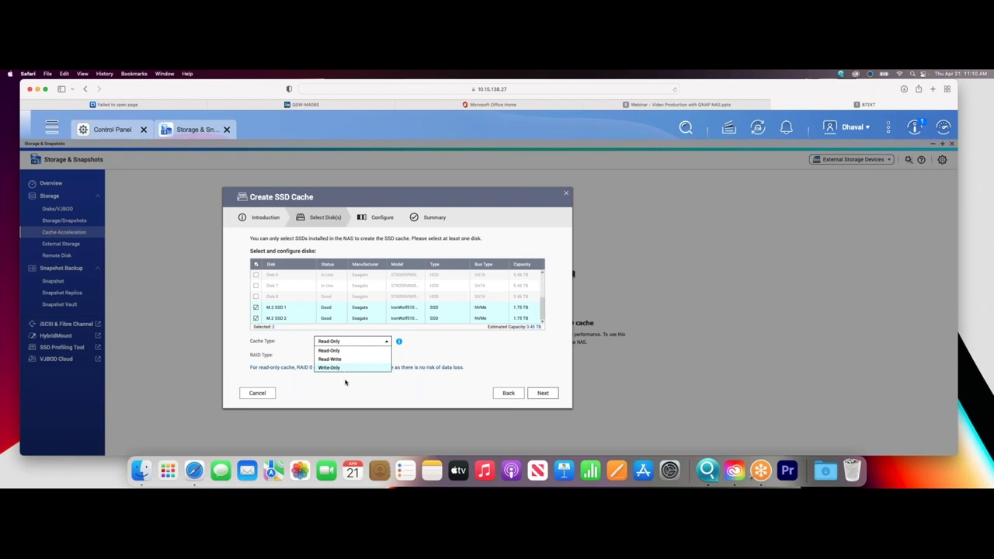
{"action": "left_click", "coordinate": [333, 350]}
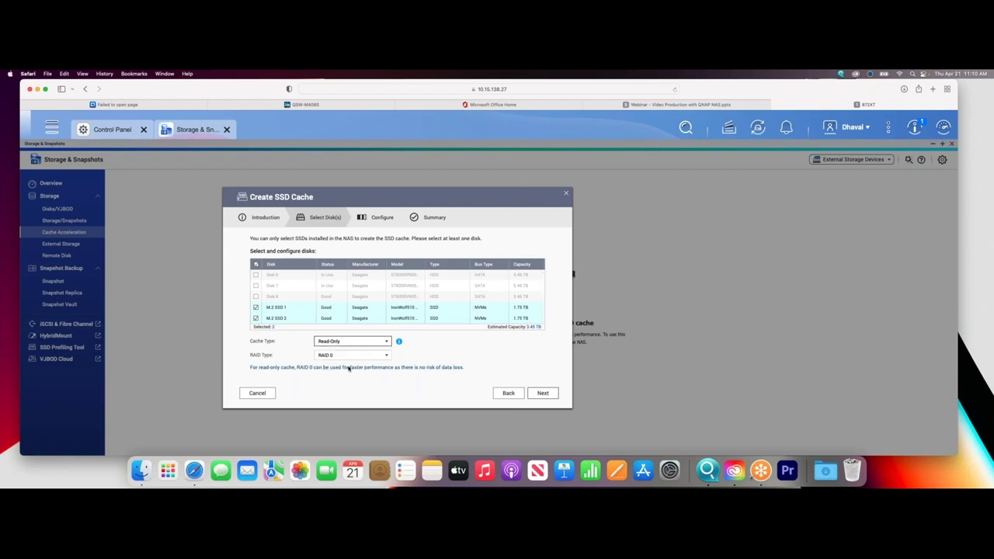
{"action": "left_click", "coordinate": [333, 355]}
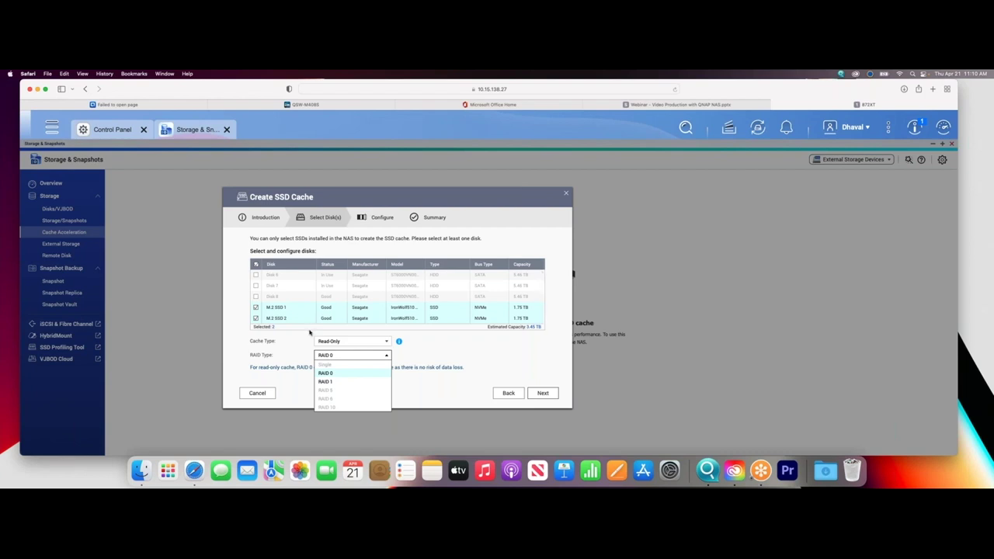
{"action": "left_click", "coordinate": [333, 342]}
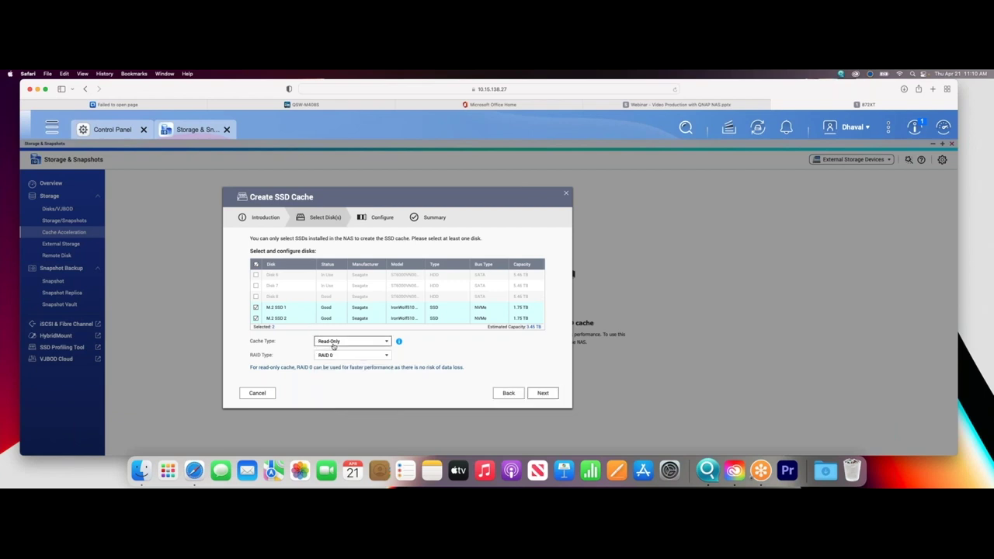
Set the SSD cache to Read-Write on RAID 1 after briefly trying RAID 0.
{"action": "left_click", "coordinate": [332, 359]}
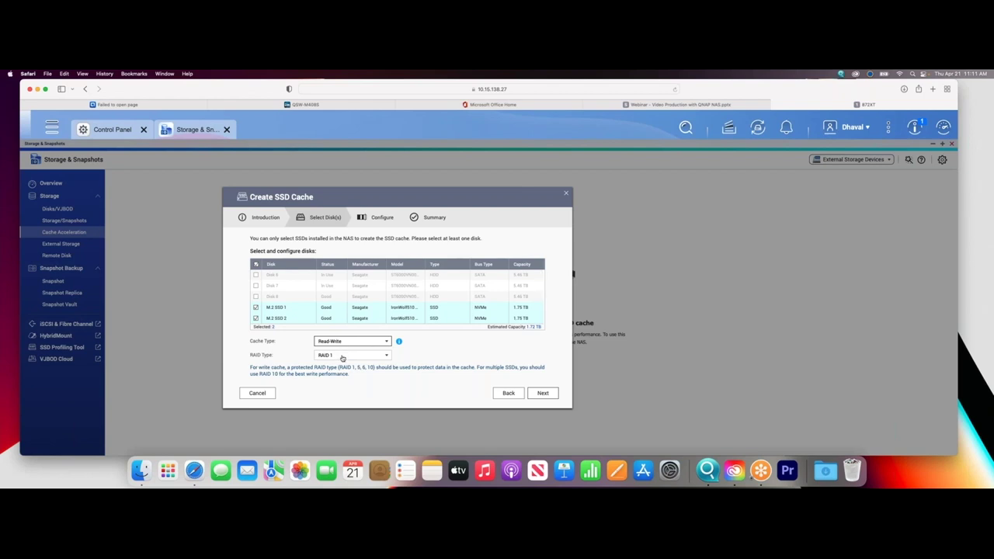
{"action": "left_click", "coordinate": [330, 355]}
{"action": "left_click", "coordinate": [330, 373]}
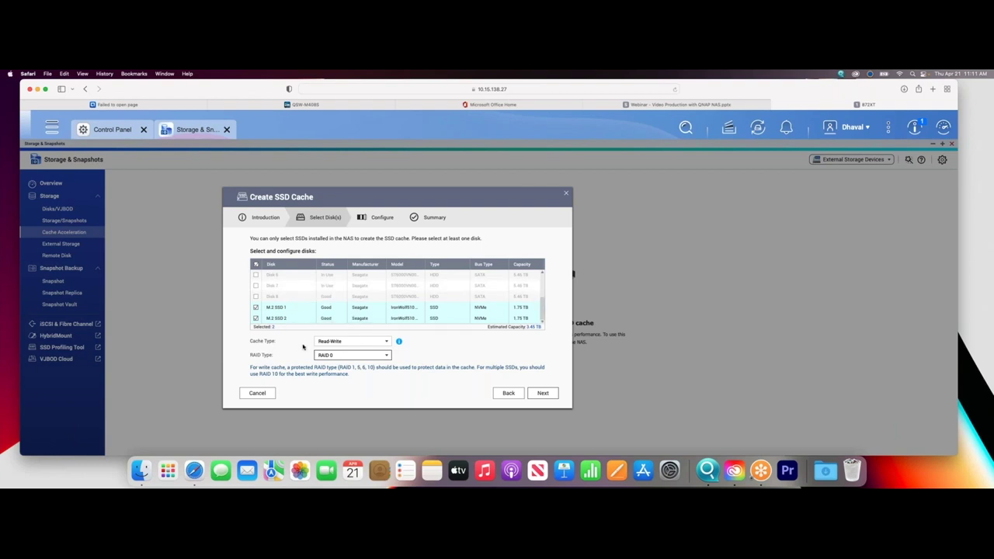
{"action": "left_click", "coordinate": [337, 355]}
{"action": "left_click", "coordinate": [337, 381]}
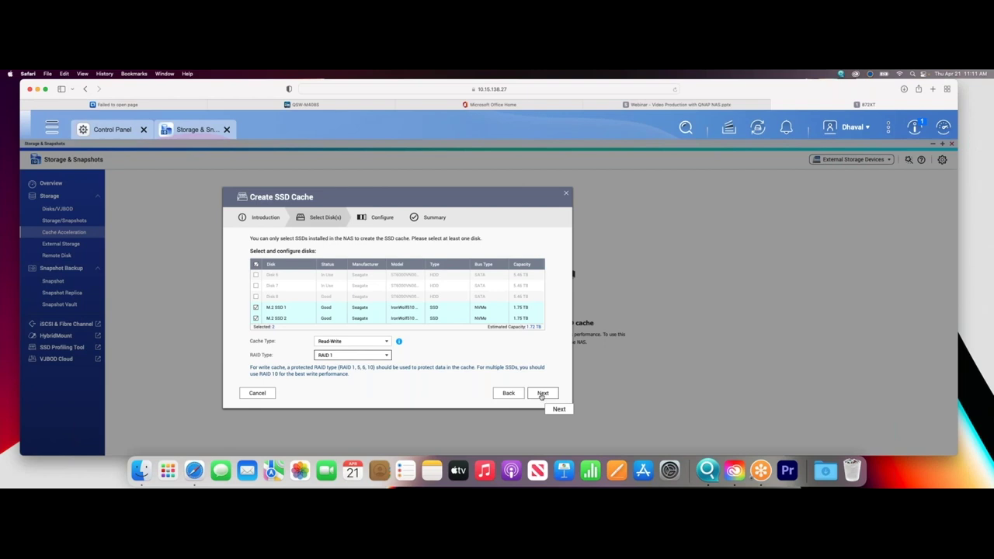
On the Configure step, choose All I/O cache mode with 10% over-provisioning (1.55 TB).
{"action": "left_click", "coordinate": [542, 395]}
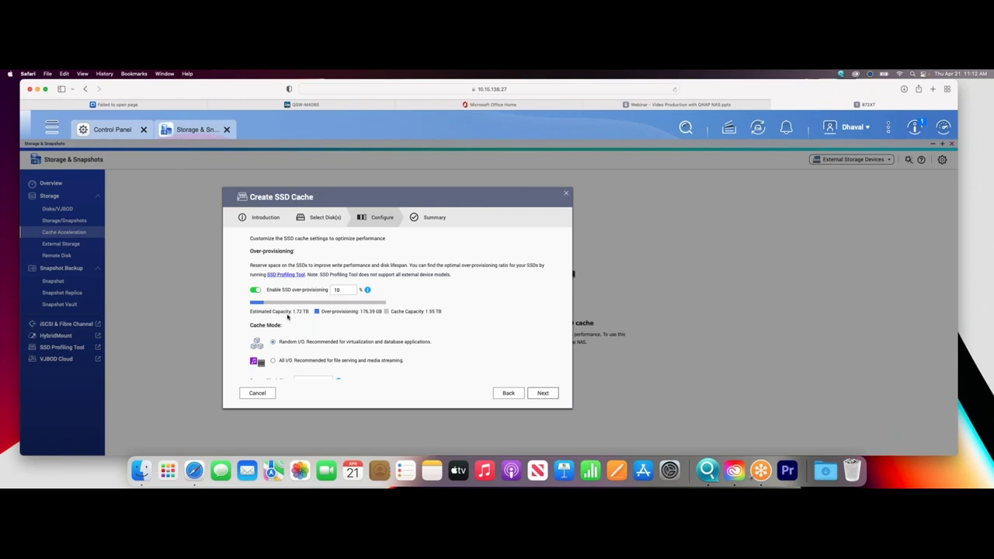
{"action": "scroll", "coordinate": [288, 318], "scroll_direction": "down", "scroll_amount": 1}
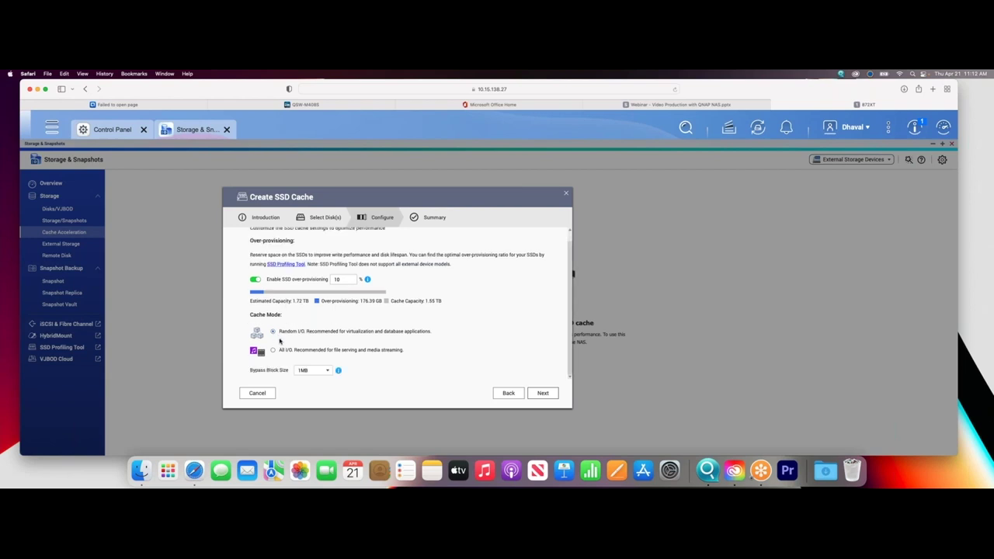
{"action": "left_click", "coordinate": [273, 350]}
Create the SSD cache for DataVol1 and accept the data-erase warning.
{"action": "left_click", "coordinate": [543, 394]}
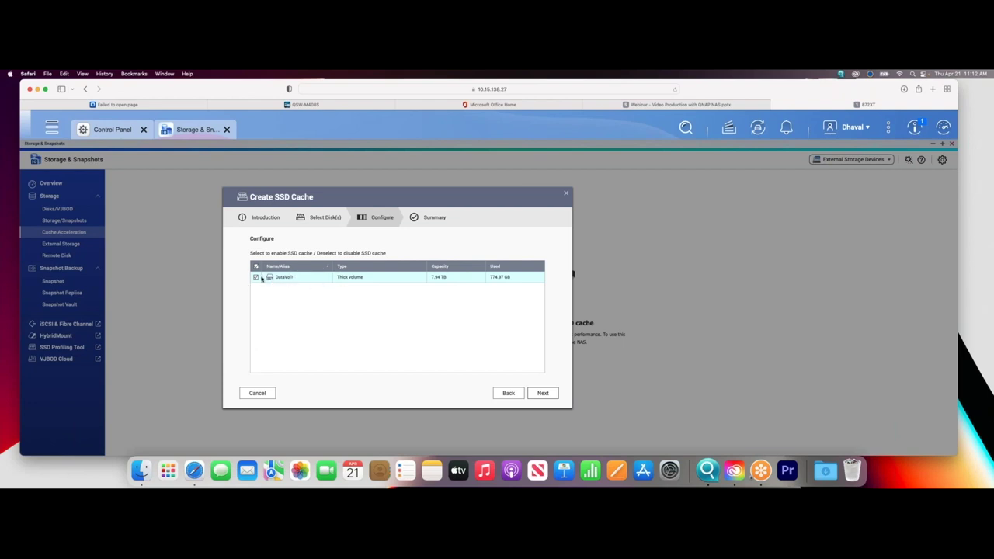
{"action": "left_click", "coordinate": [548, 393]}
{"action": "left_click", "coordinate": [549, 393]}
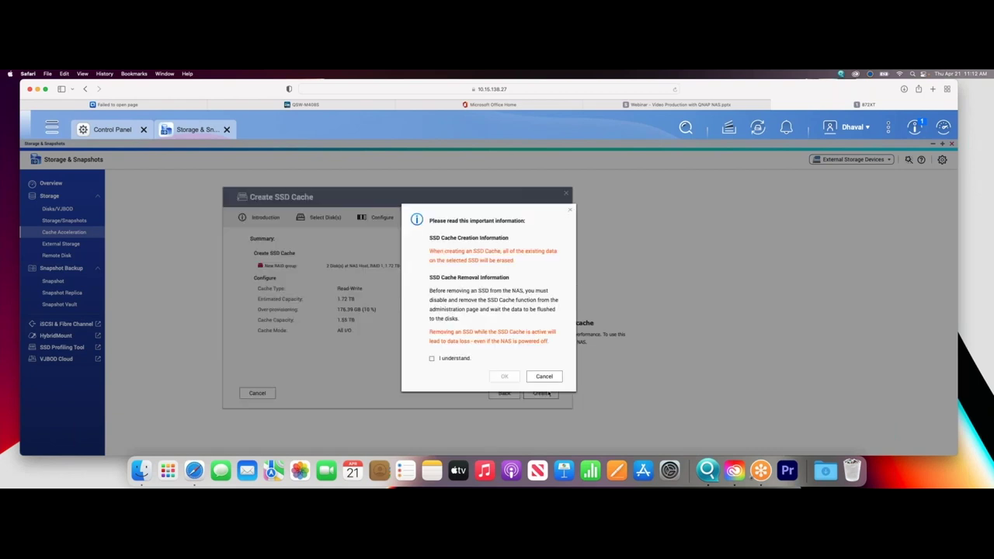
{"action": "left_click", "coordinate": [434, 361]}
{"action": "left_click", "coordinate": [506, 380]}
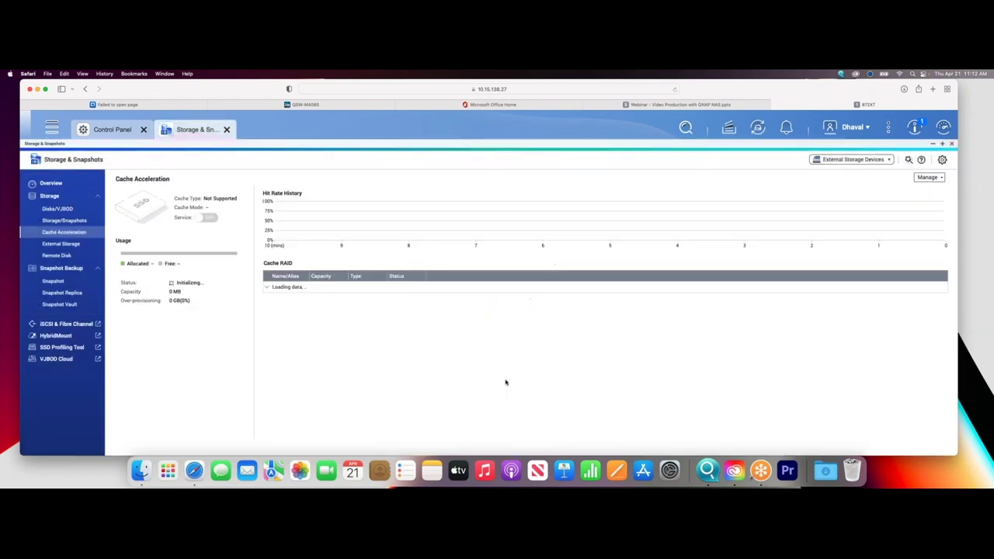
Check the cache status, then select DataVol1 in the Storage/Snapshots list.
{"action": "left_click", "coordinate": [87, 230]}
{"action": "left_click", "coordinate": [61, 222]}
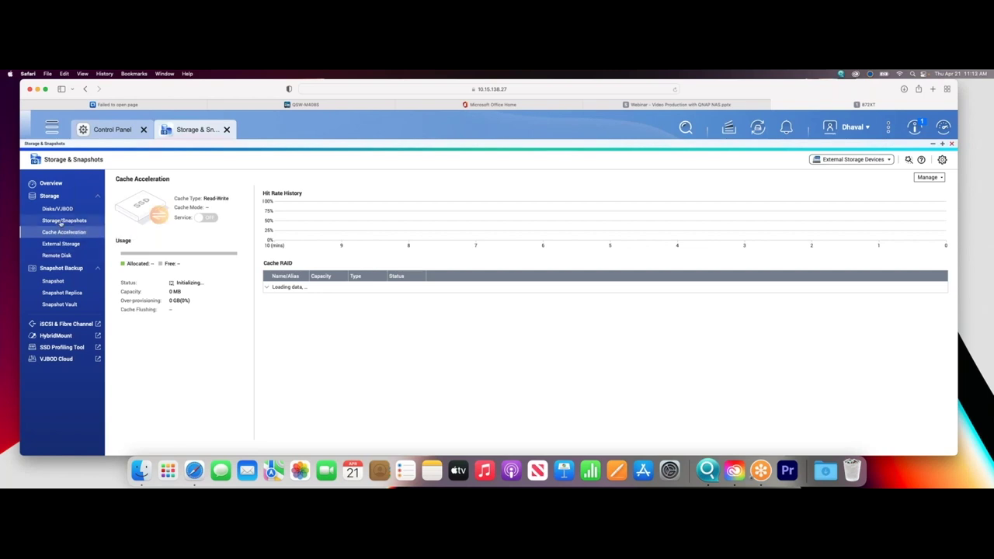
{"action": "left_click", "coordinate": [634, 216]}
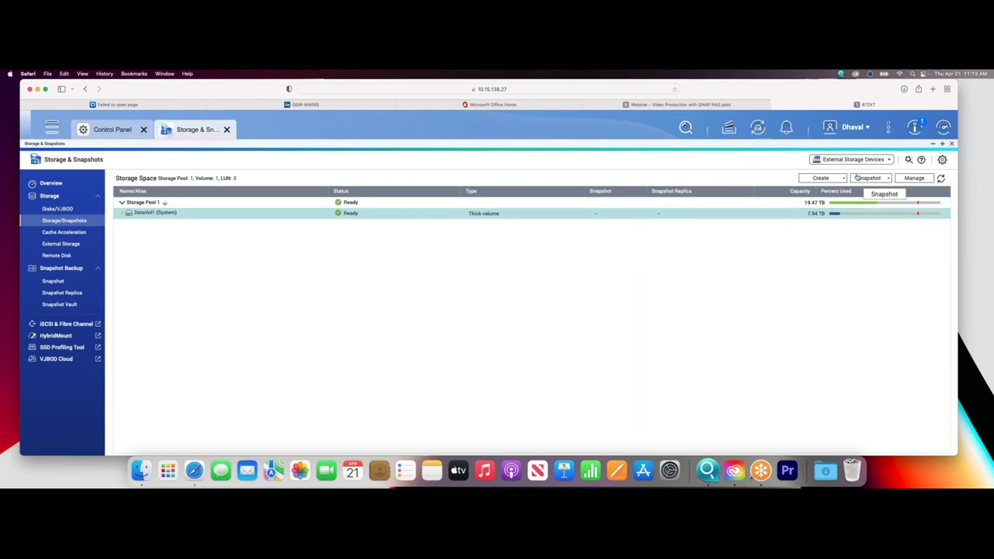
Refresh NAS2022 in Control Panel's Shared Folders to show 5.16 GB, then close Control Panel.
{"action": "left_click", "coordinate": [112, 134]}
{"action": "left_click", "coordinate": [574, 293]}
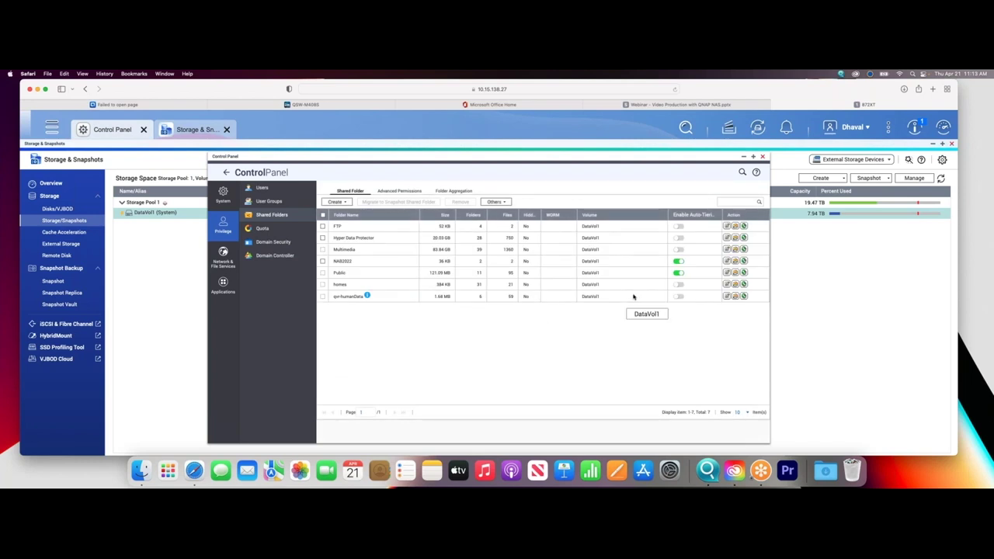
{"action": "left_click", "coordinate": [743, 261]}
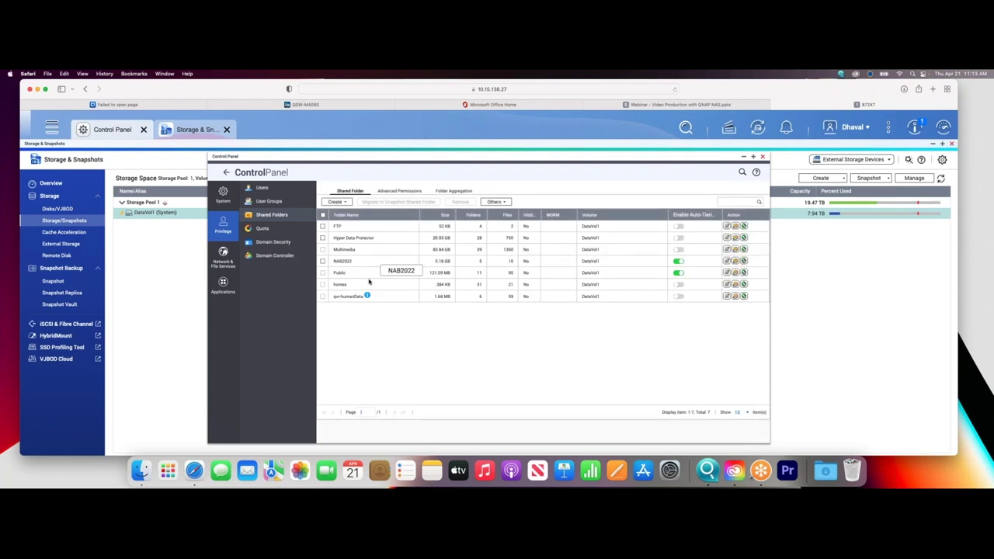
{"action": "left_click", "coordinate": [763, 156]}
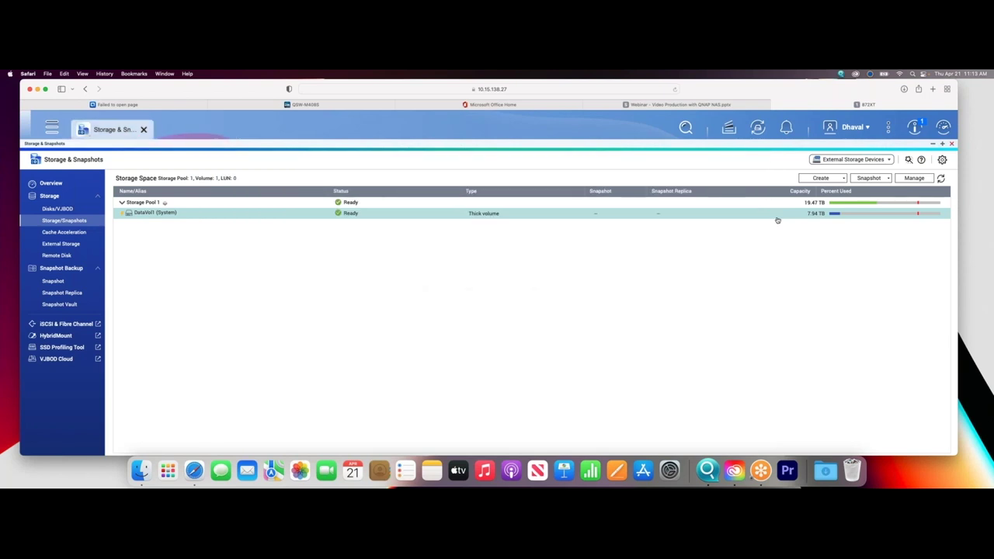
Open Snapshot Manager for DataVol1, skip its welcome screen, and open Schedule Snapshot.
{"action": "left_click", "coordinate": [870, 178]}
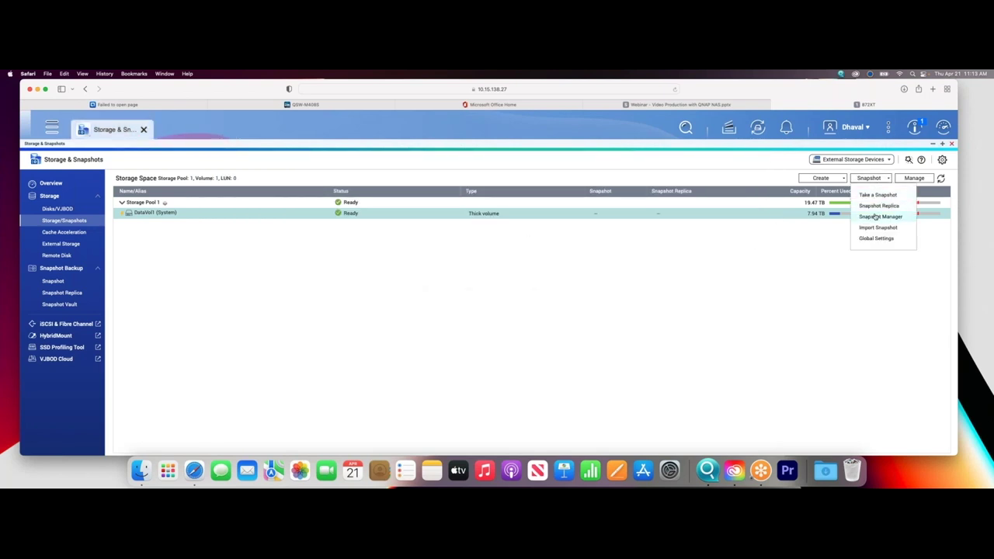
{"action": "left_click", "coordinate": [876, 216]}
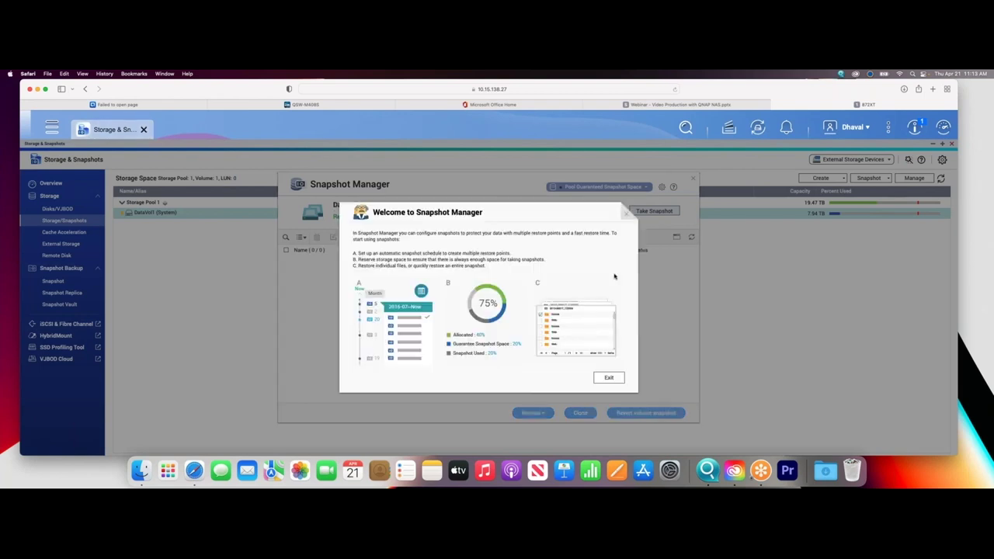
{"action": "left_click", "coordinate": [613, 378]}
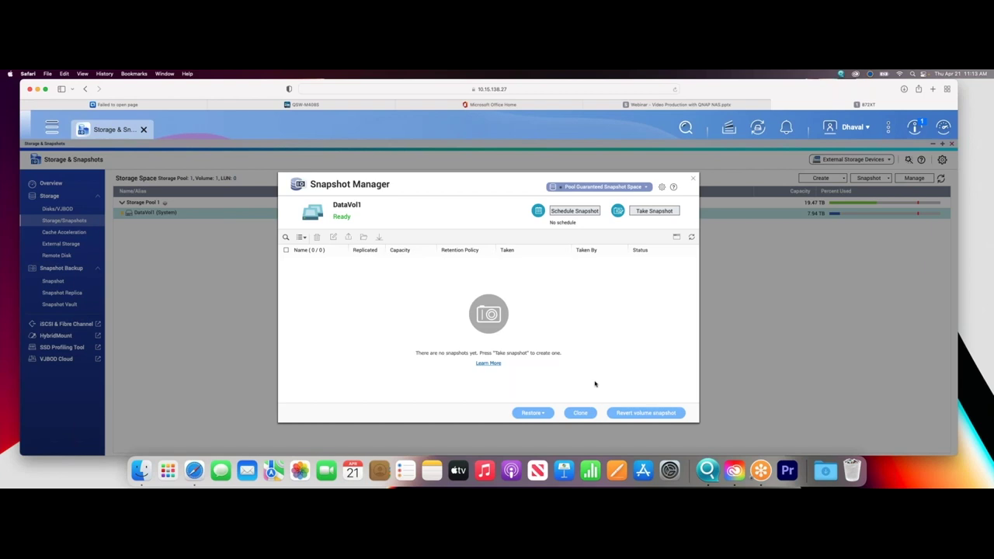
{"action": "left_click", "coordinate": [575, 212]}
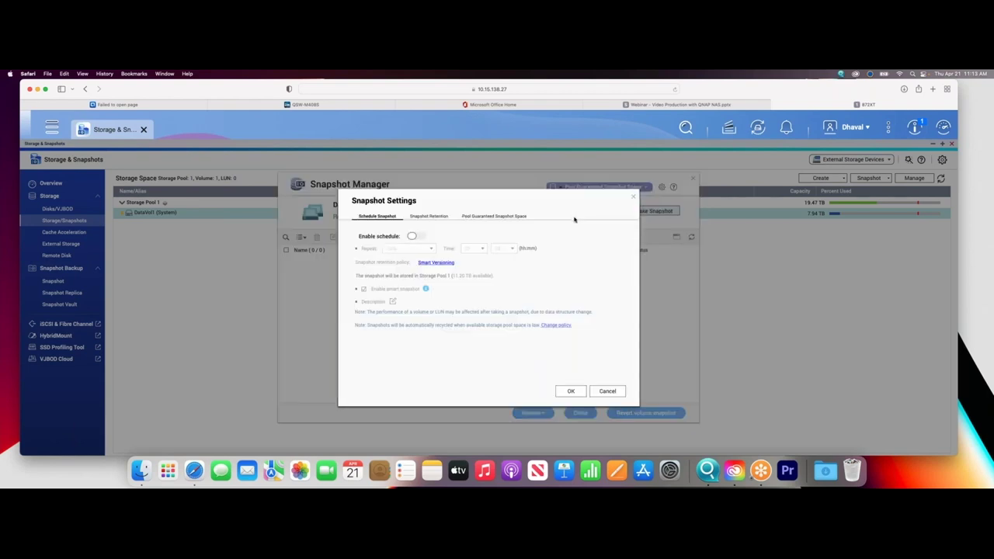
Enable a Daily 01:00 snapshot schedule for DataVol1 and read the smart snapshot info.
{"action": "left_click", "coordinate": [419, 236]}
{"action": "left_click", "coordinate": [408, 249]}
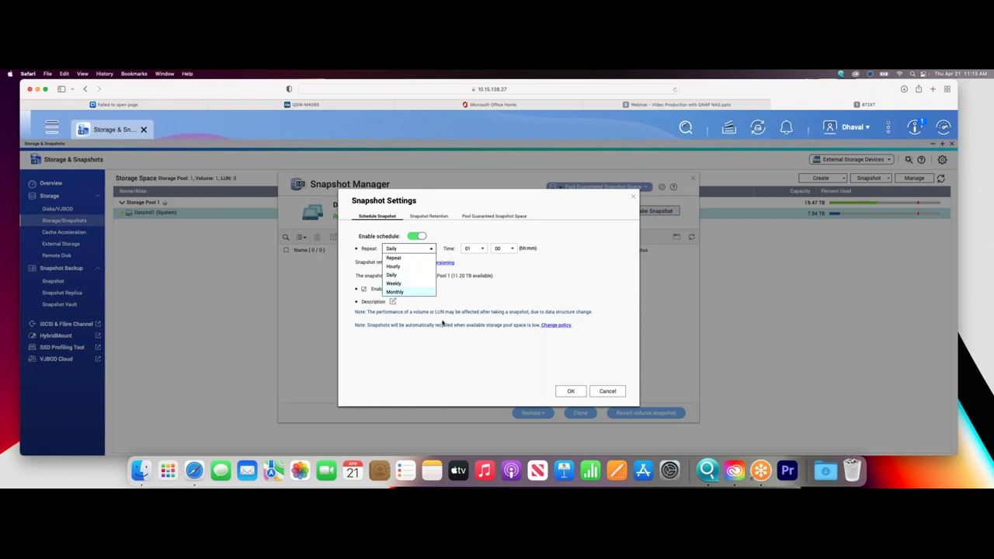
{"action": "left_click", "coordinate": [537, 293]}
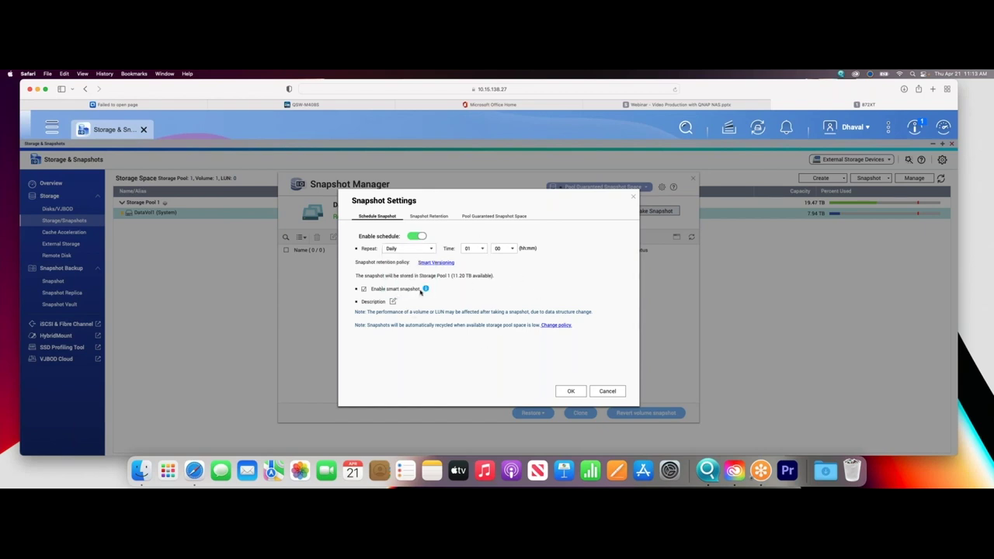
{"action": "left_click", "coordinate": [425, 289]}
Set DataVol1 snapshot retention to Keep for 1 Months, then show Pool Guaranteed Snapshot Space.
{"action": "left_click", "coordinate": [434, 264]}
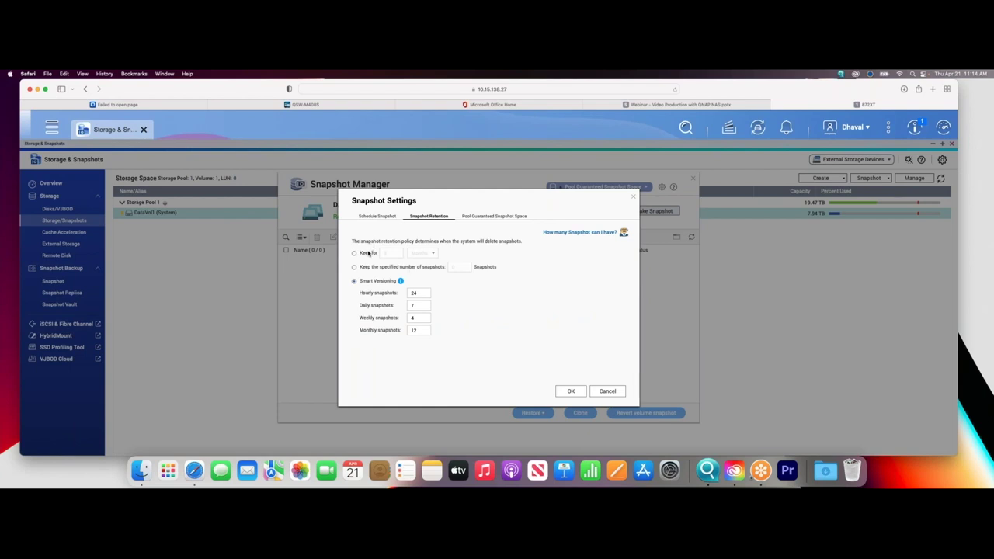
{"action": "left_click", "coordinate": [418, 253]}
{"action": "left_click", "coordinate": [419, 280]}
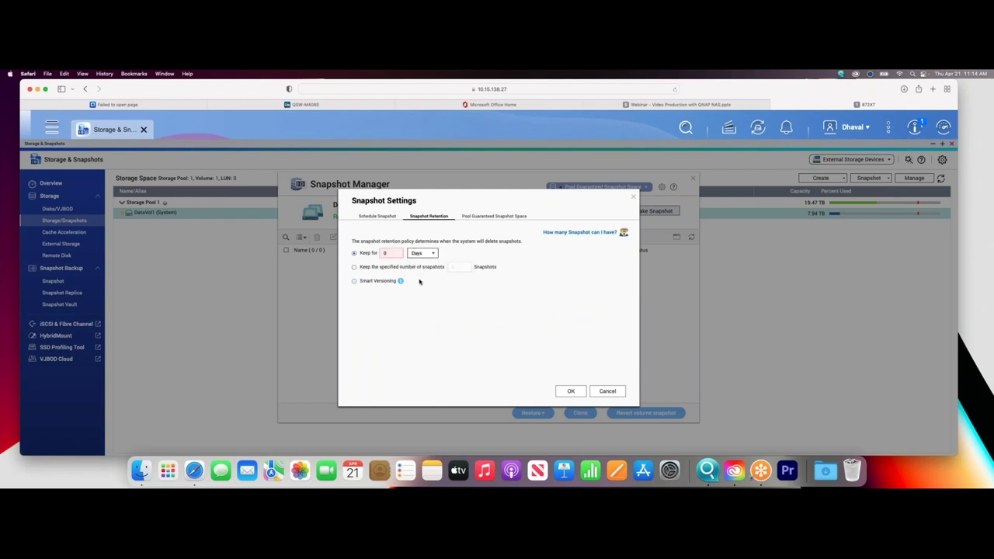
{"action": "left_click", "coordinate": [420, 253]}
{"action": "left_click", "coordinate": [420, 296]}
{"action": "left_click", "coordinate": [354, 267]}
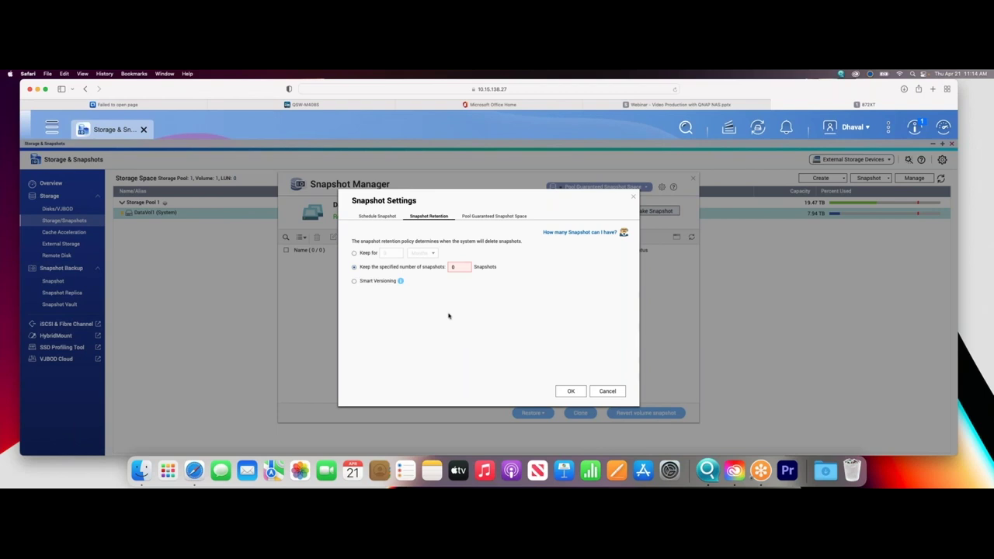
{"action": "left_click", "coordinate": [354, 281]}
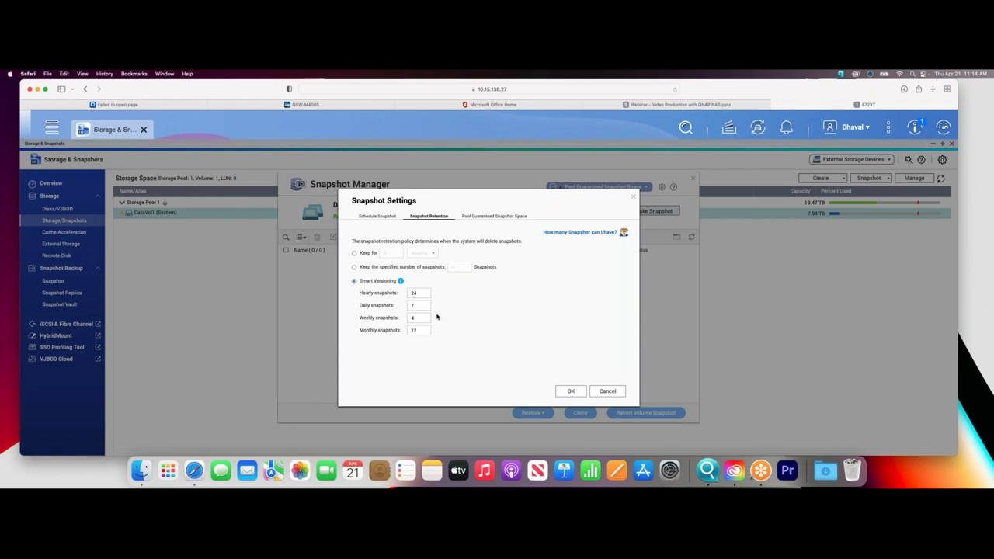
{"action": "left_click", "coordinate": [354, 253]}
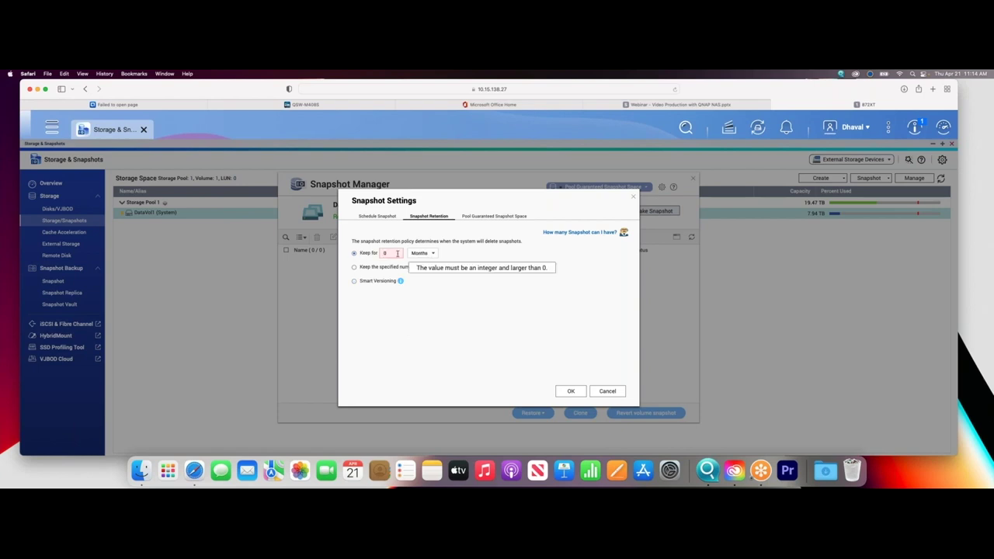
{"action": "key", "text": "BackSpace"}
{"action": "type", "text": "1"}
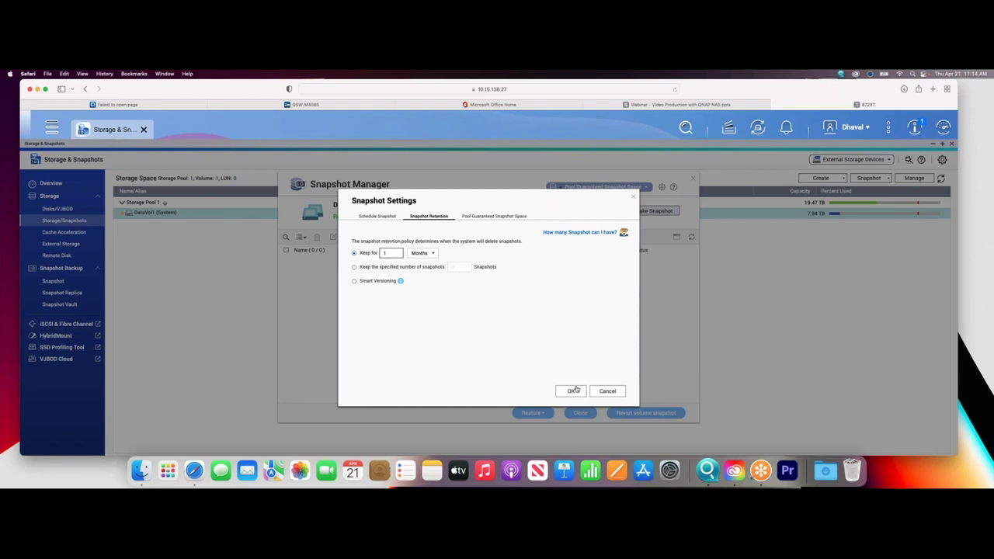
{"action": "left_click", "coordinate": [488, 216]}
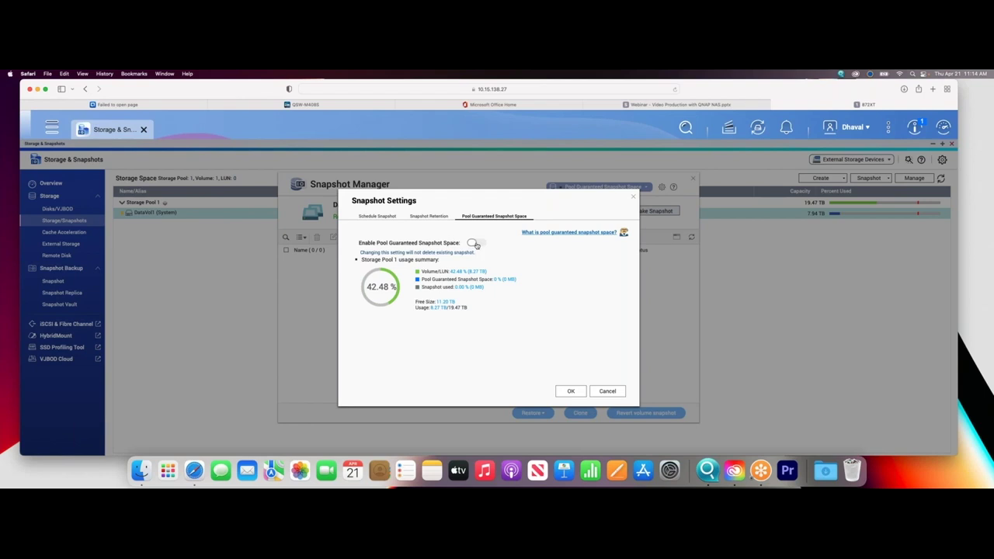
Enable Pool Guaranteed Snapshot Space with the recommended 20% of the pool reserved.
{"action": "left_click", "coordinate": [476, 243]}
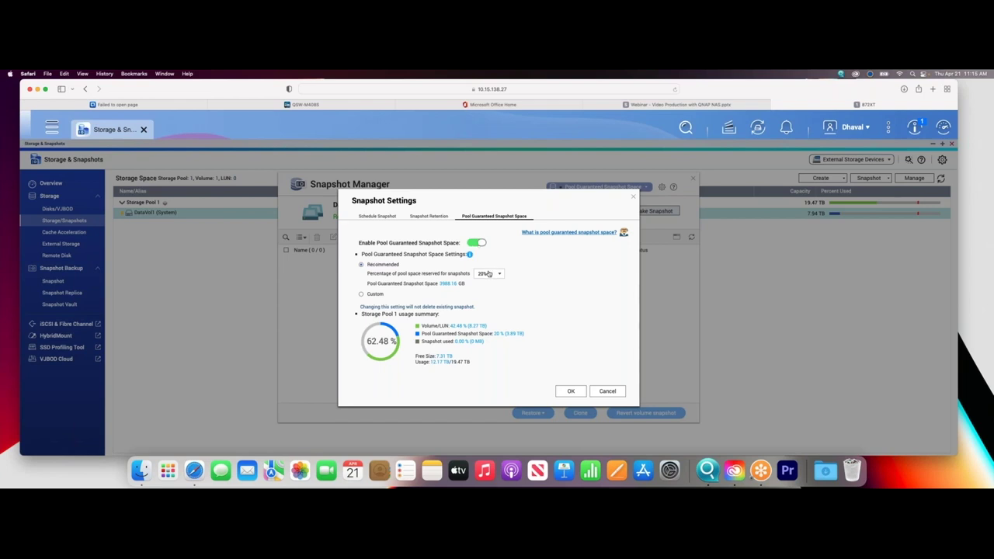
{"action": "left_click", "coordinate": [488, 274]}
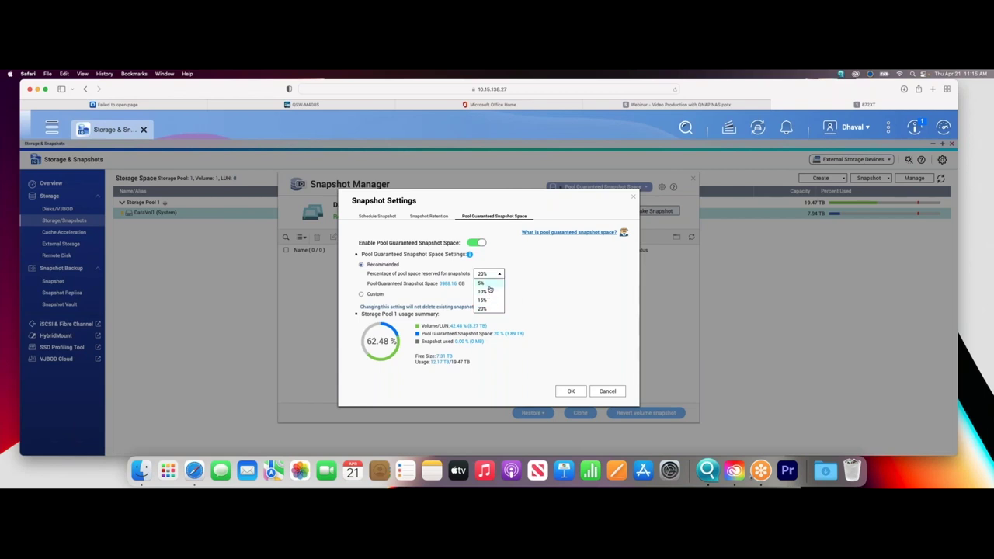
{"action": "left_click", "coordinate": [484, 309]}
{"action": "left_click", "coordinate": [485, 275]}
{"action": "left_click", "coordinate": [486, 285]}
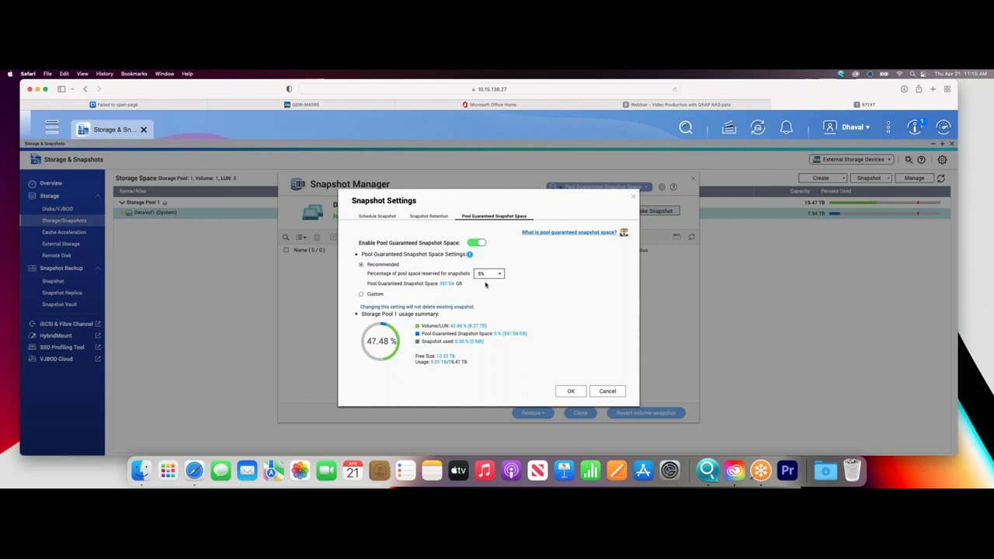
{"action": "left_click", "coordinate": [483, 275]}
{"action": "left_click", "coordinate": [483, 309]}
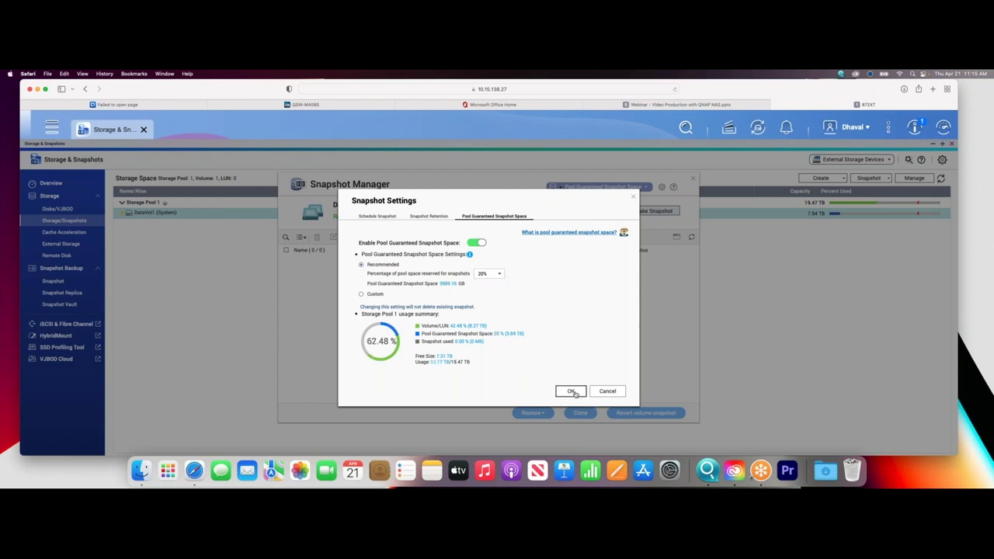
Apply the snapshot settings, accepting the caution and the schedule-enabled message.
{"action": "left_click", "coordinate": [571, 391]}
{"action": "left_click", "coordinate": [501, 321]}
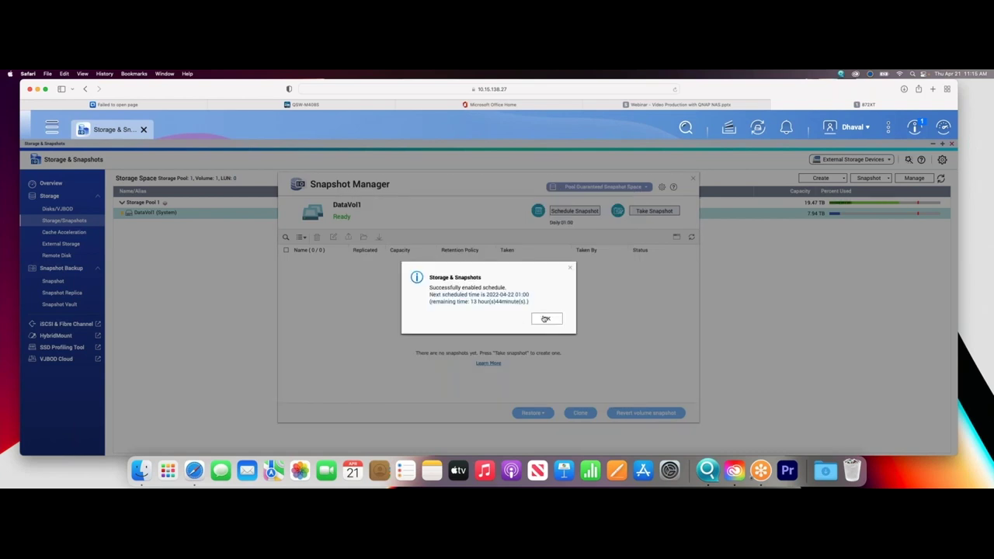
{"action": "left_click", "coordinate": [543, 318]}
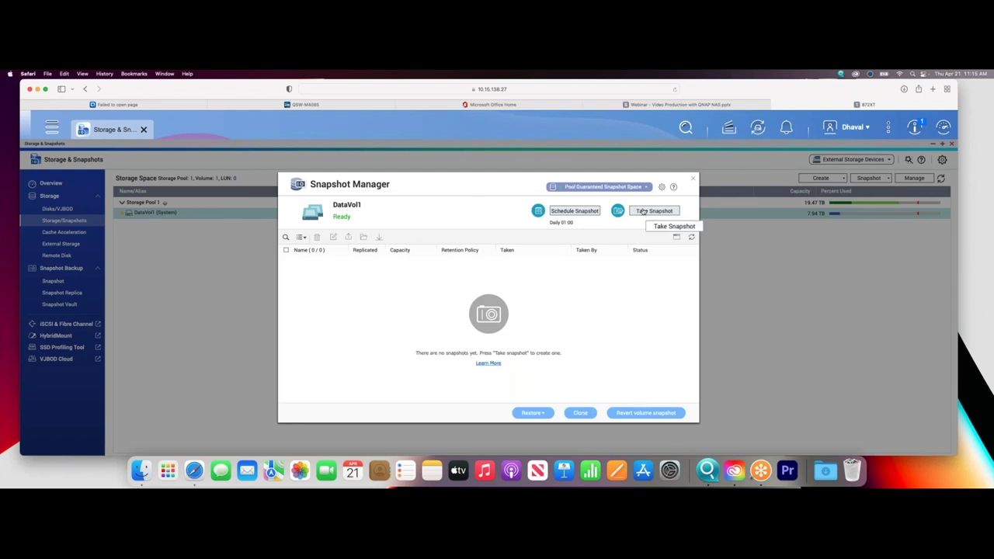
Take a manual DataVol1 snapshot with its default name, then bring up the Main Menu.
{"action": "left_click", "coordinate": [643, 211]}
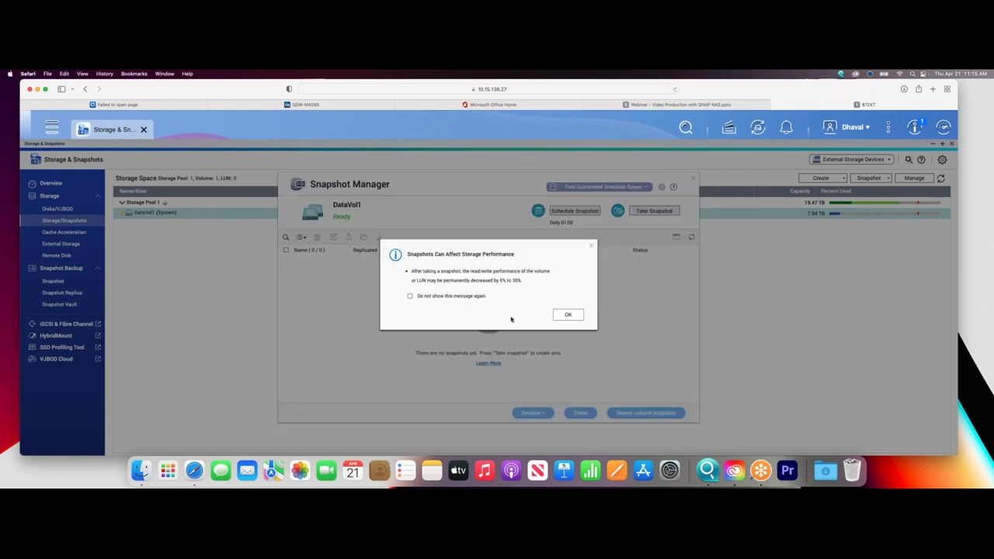
{"action": "left_click", "coordinate": [567, 317]}
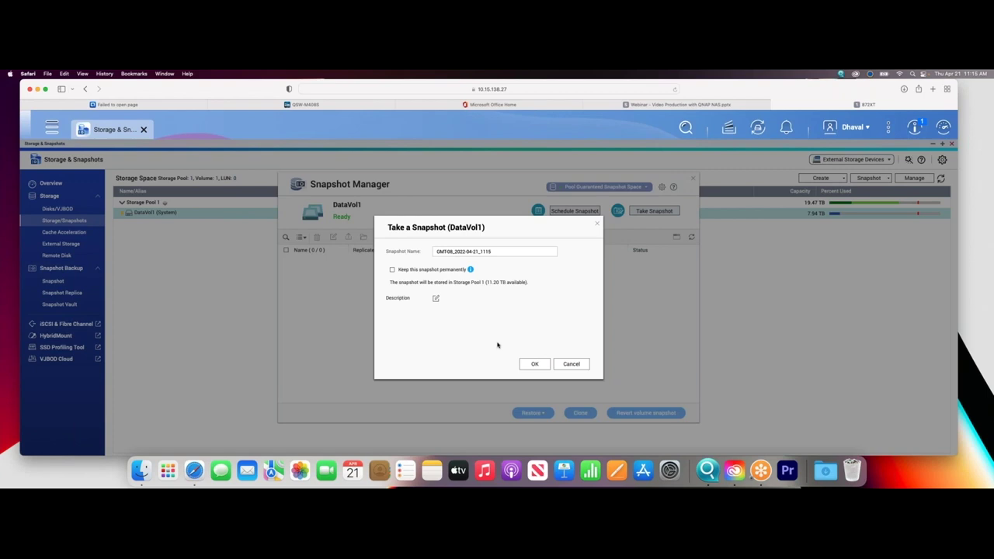
{"action": "left_click", "coordinate": [532, 364]}
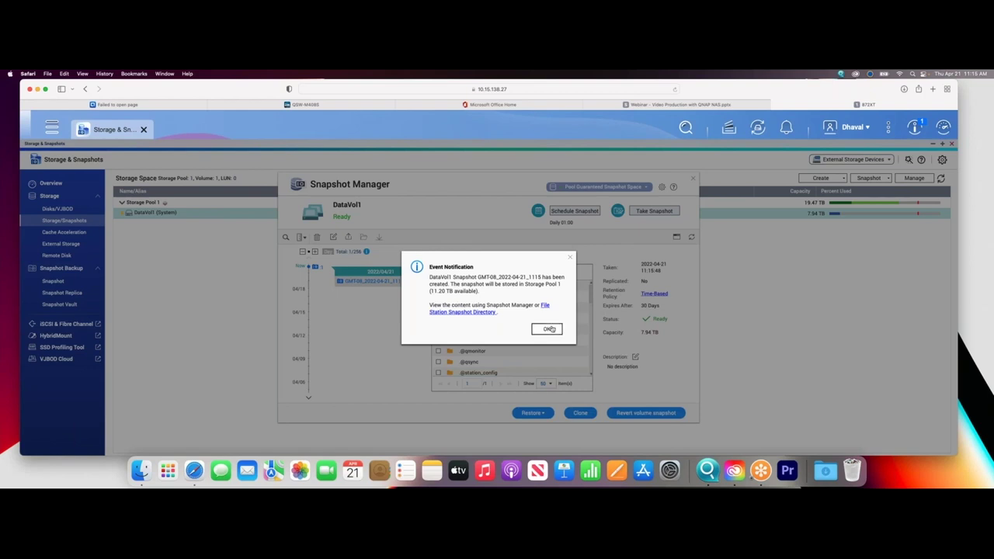
{"action": "left_click", "coordinate": [547, 329]}
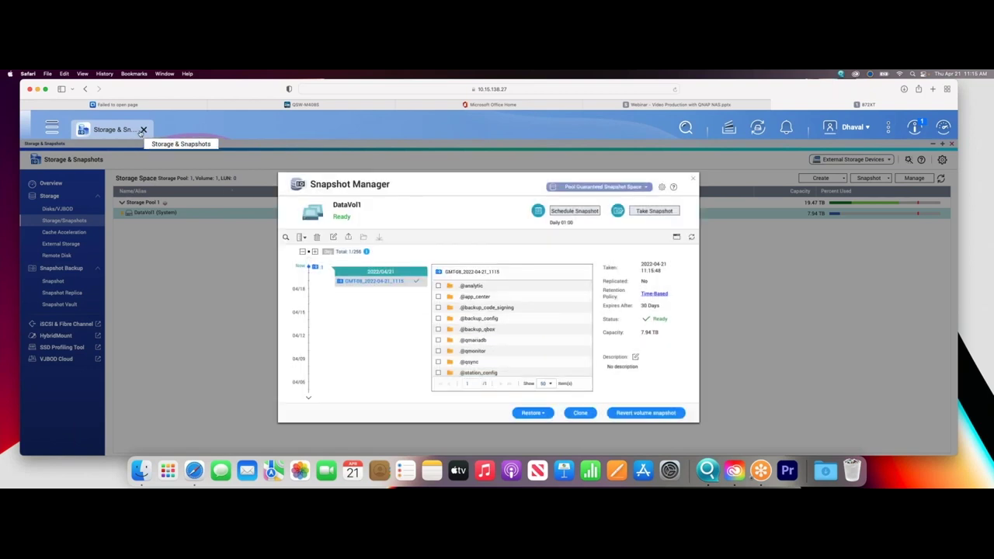
{"action": "left_click", "coordinate": [48, 131]}
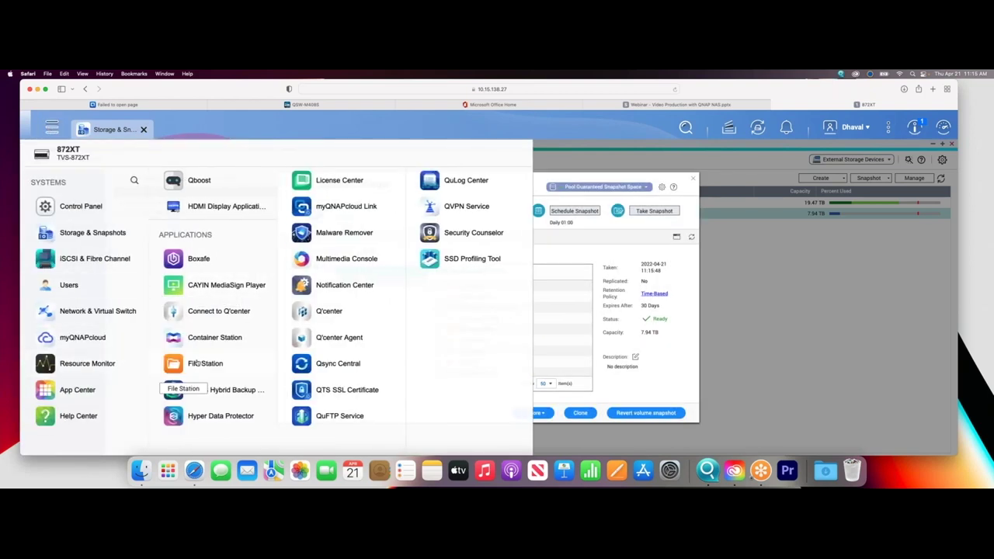
Launch File Station and browse into the Video 1, then Video 2 folder.
{"action": "left_click", "coordinate": [197, 361]}
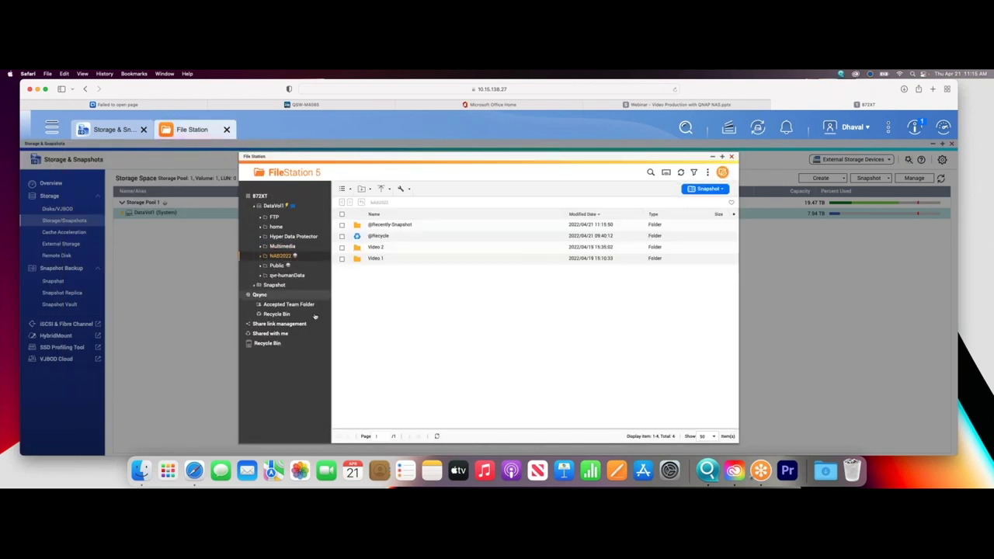
{"action": "double_click", "coordinate": [376, 260]}
{"action": "left_click", "coordinate": [292, 294]}
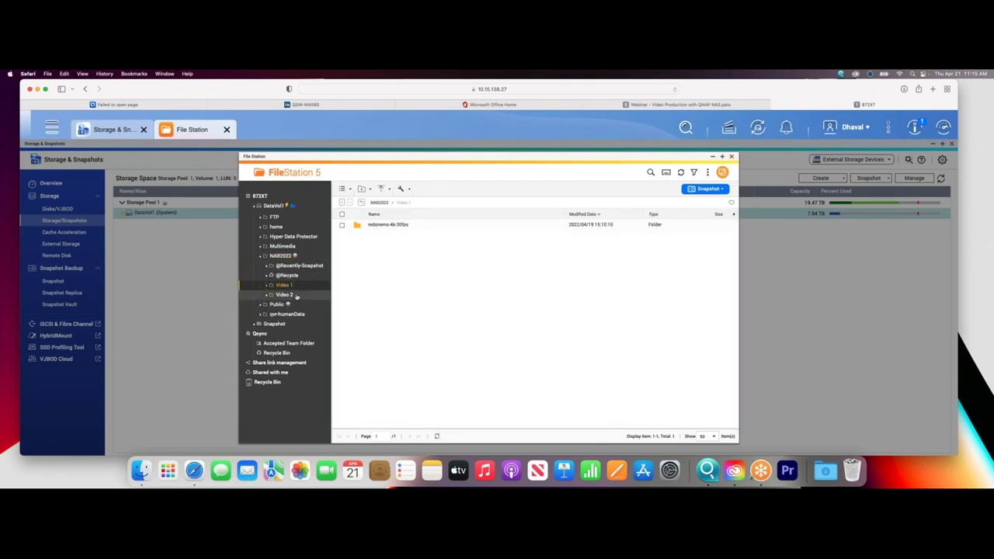
Permanently delete HORROR - B Cam.mp4 from Video 2.
{"action": "right_click", "coordinate": [455, 260]}
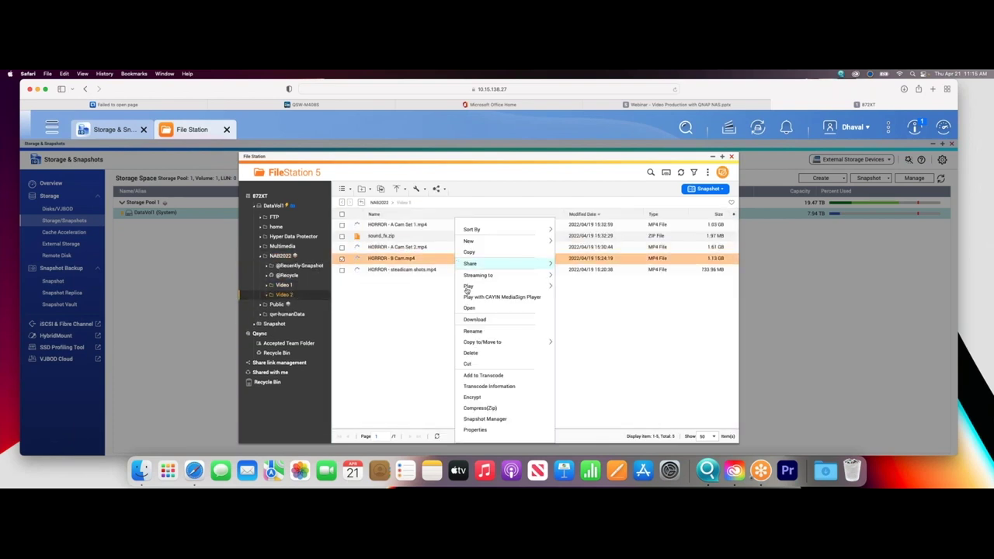
{"action": "left_click", "coordinate": [476, 357]}
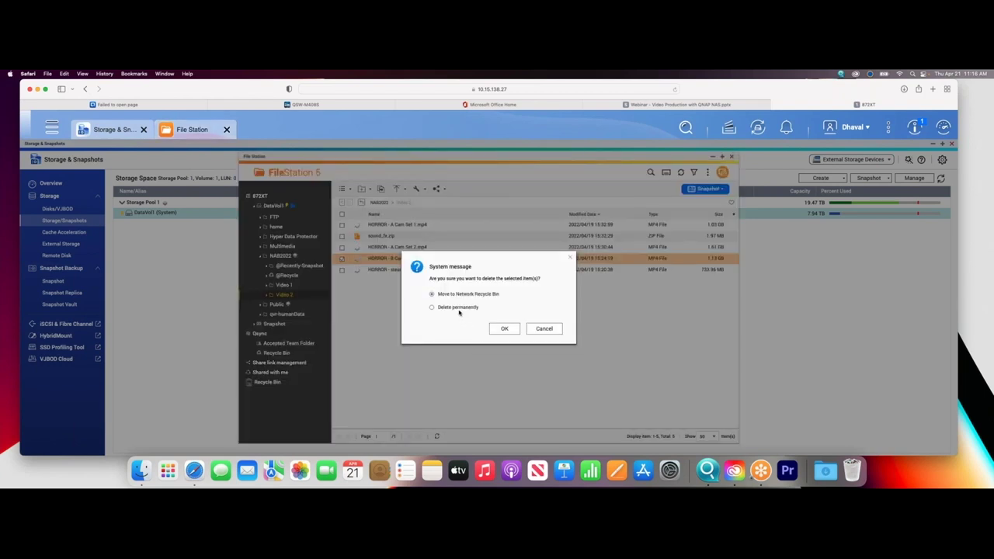
{"action": "left_click", "coordinate": [461, 309]}
{"action": "left_click", "coordinate": [504, 329]}
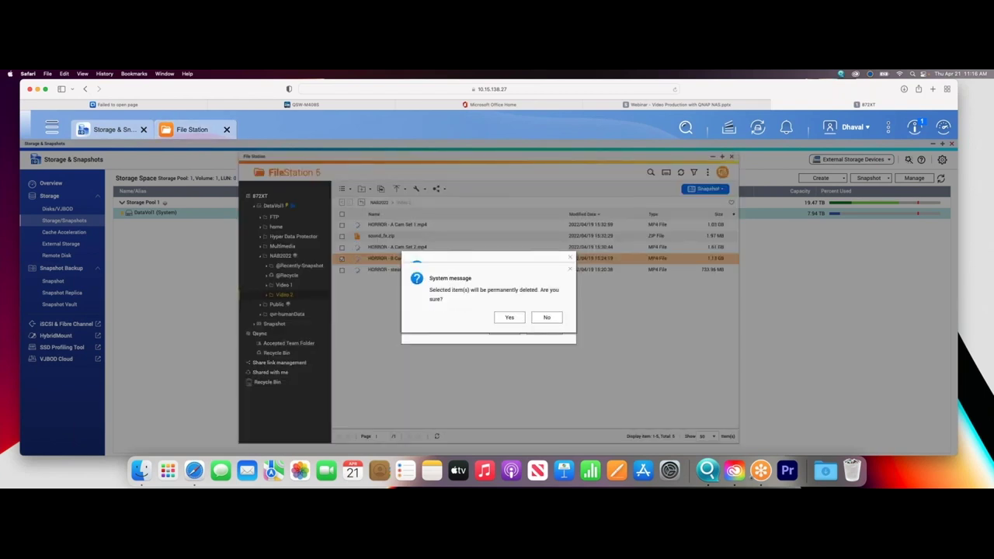
{"action": "left_click", "coordinate": [511, 317]}
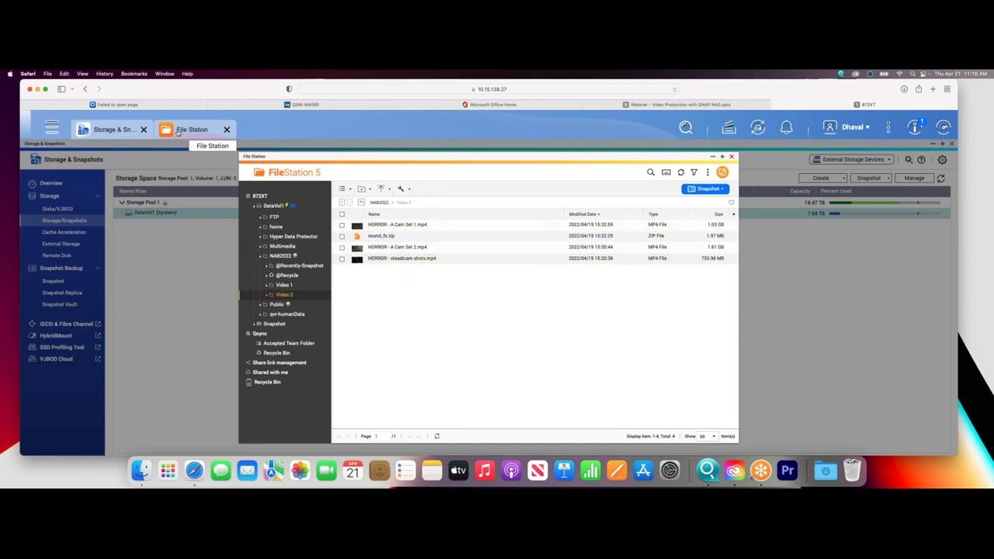
Take a second DataVol1 snapshot, GMT-08_2022-04-21_1116, in Snapshot Manager.
{"action": "left_click", "coordinate": [113, 132]}
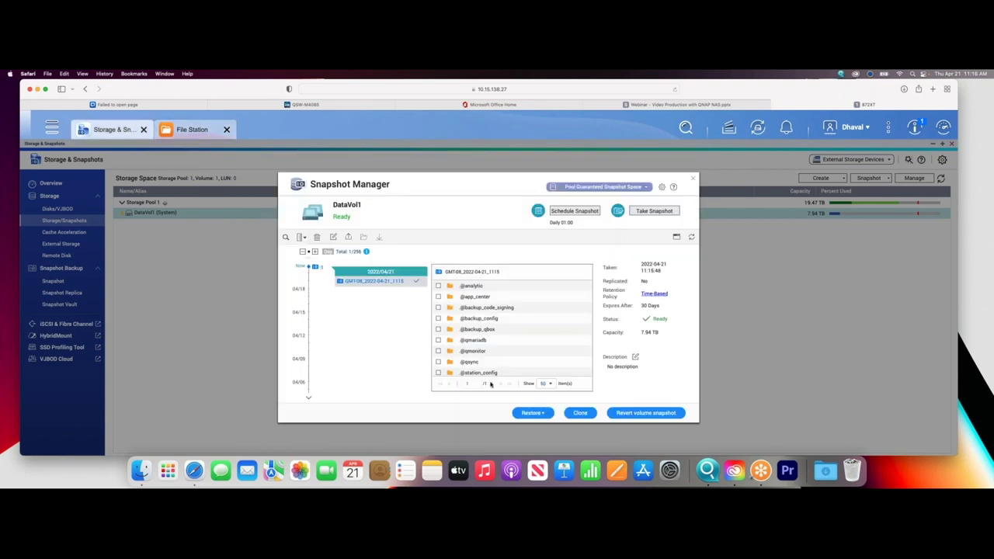
{"action": "left_click", "coordinate": [643, 211]}
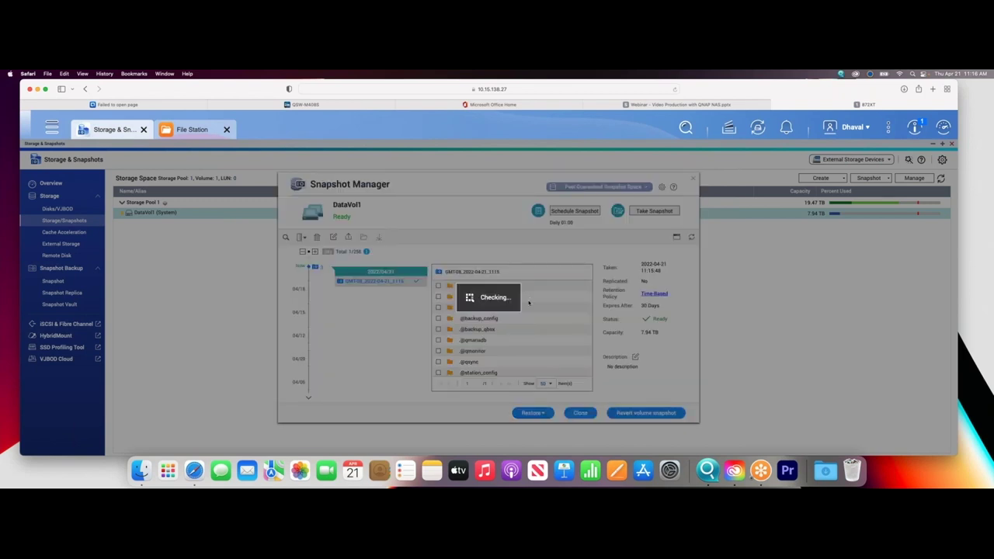
{"action": "left_click", "coordinate": [567, 315]}
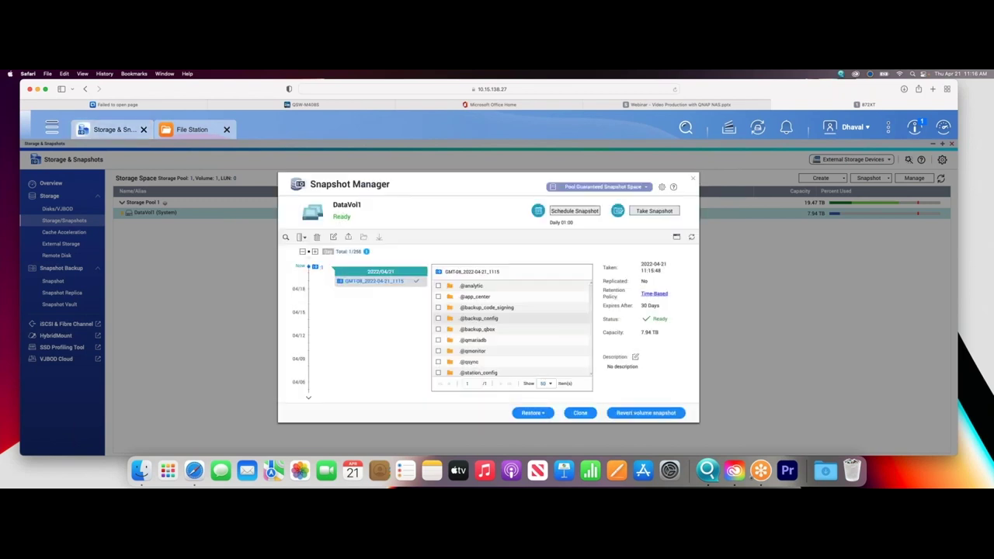
{"action": "left_click", "coordinate": [531, 363]}
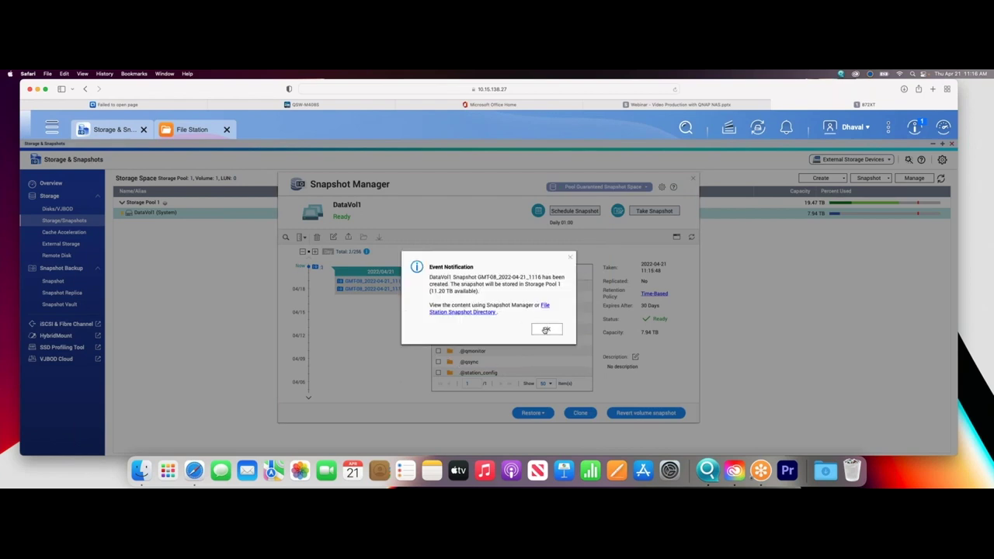
{"action": "left_click", "coordinate": [546, 329]}
{"action": "scroll", "coordinate": [437, 350], "scroll_direction": "down", "scroll_amount": 10}
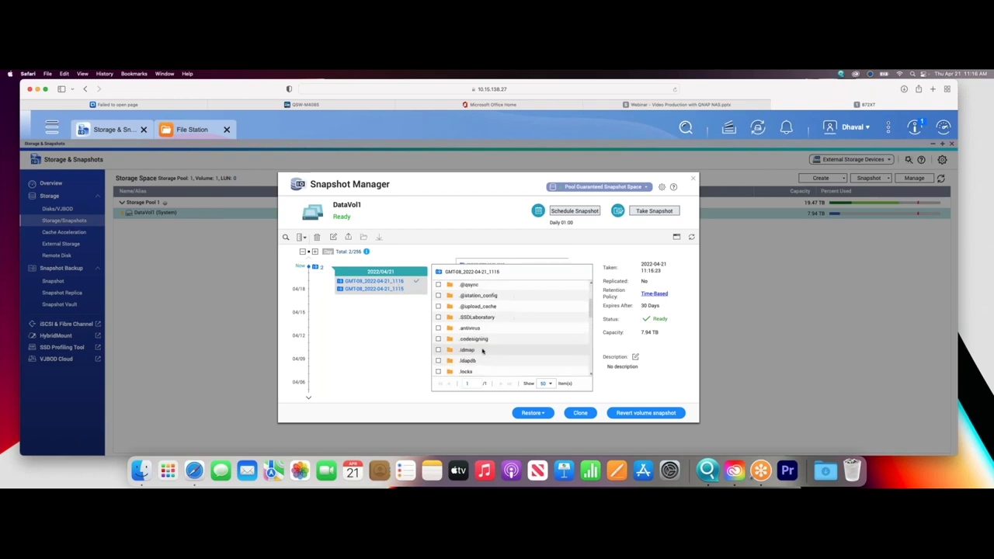
Browse the snapshot into NAB2022/Video 2 and compare snapshots 1115 and 1116.
{"action": "double_click", "coordinate": [466, 341]}
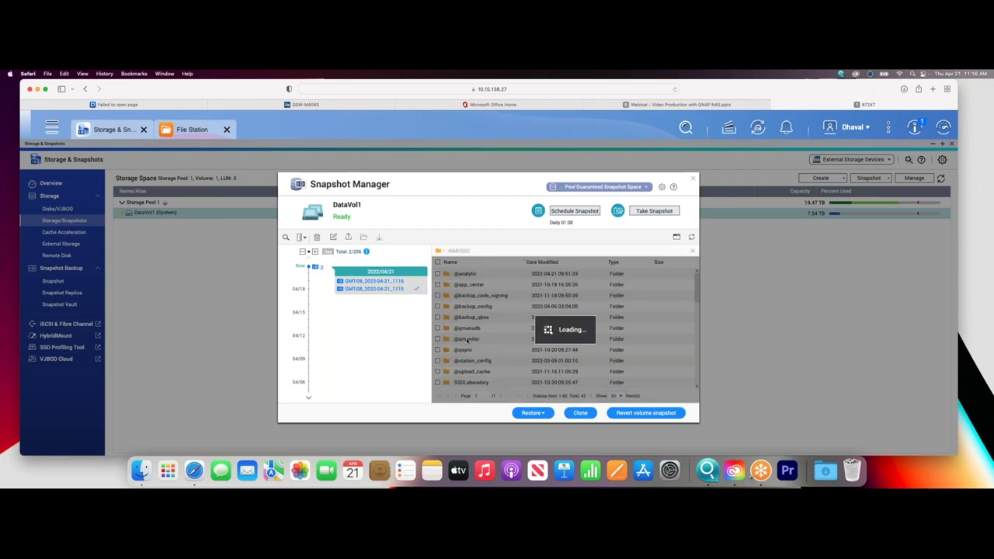
{"action": "double_click", "coordinate": [458, 307]}
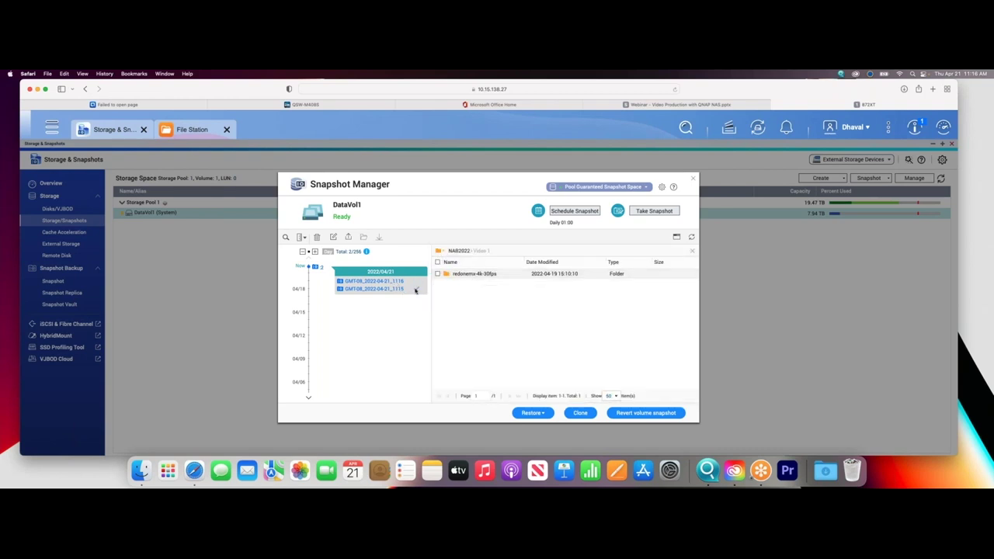
{"action": "left_click", "coordinate": [462, 252]}
{"action": "double_click", "coordinate": [466, 306]}
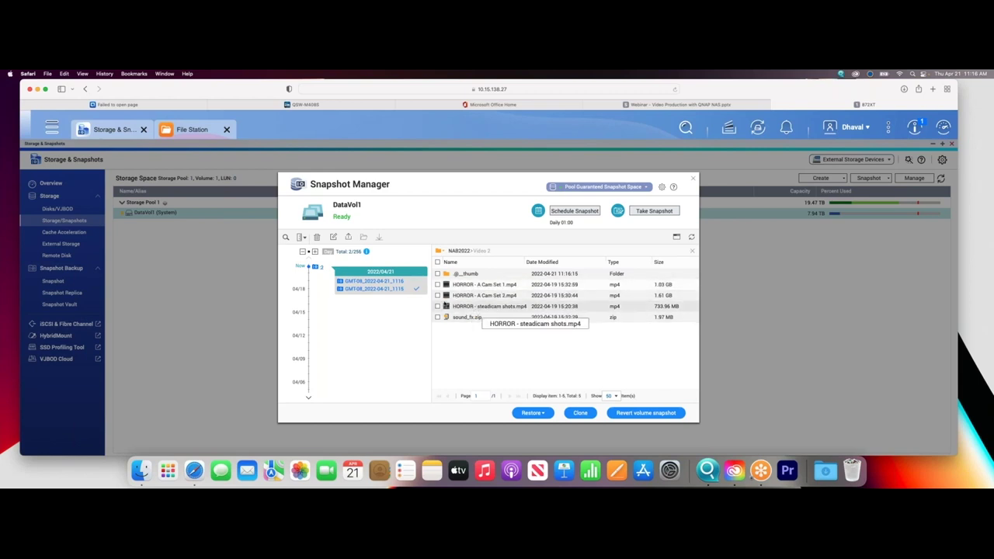
{"action": "left_click", "coordinate": [396, 289]}
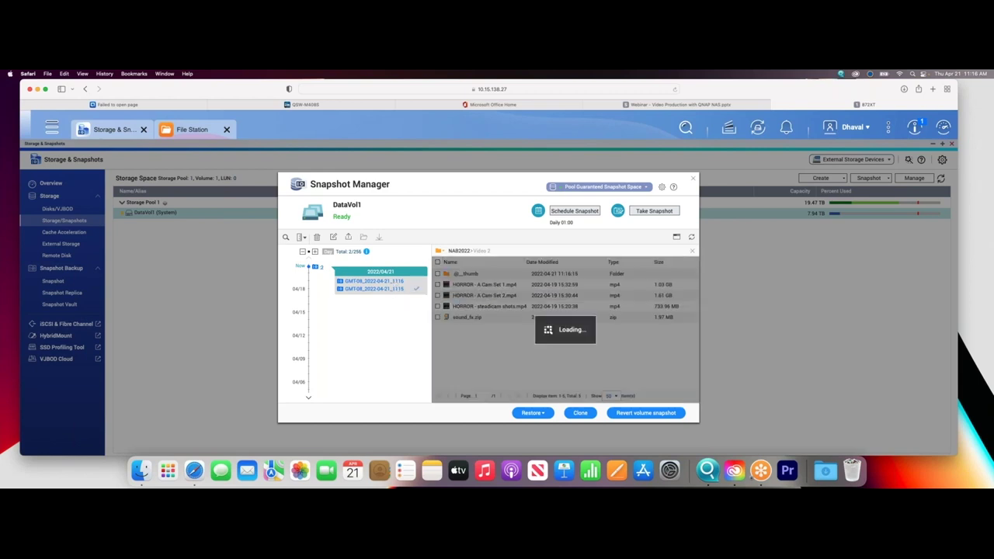
{"action": "left_click", "coordinate": [395, 281]}
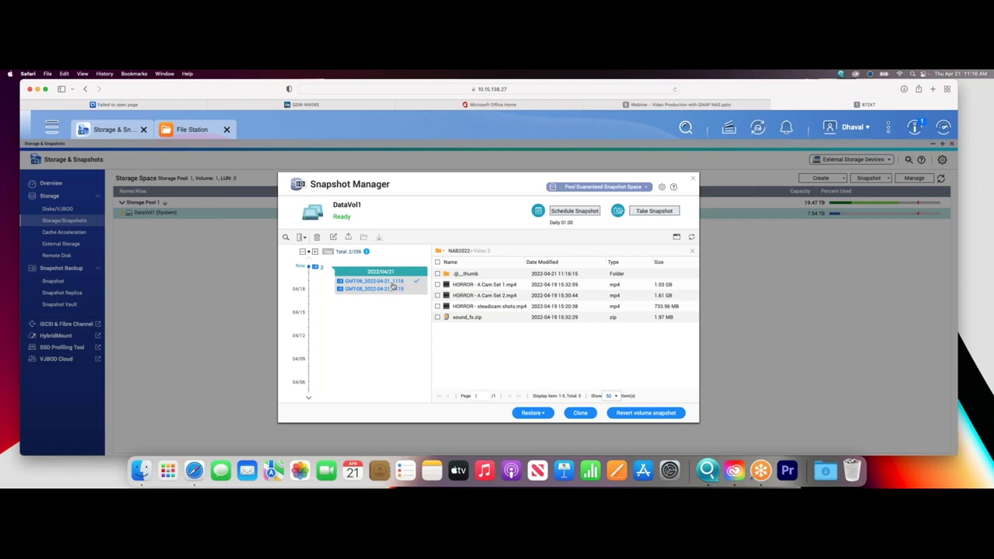
Restore HORROR - B Cam.mp4 from snapshot 1115 to its original location, then switch to File Station.
{"action": "left_click", "coordinate": [396, 289]}
{"action": "left_click", "coordinate": [490, 296]}
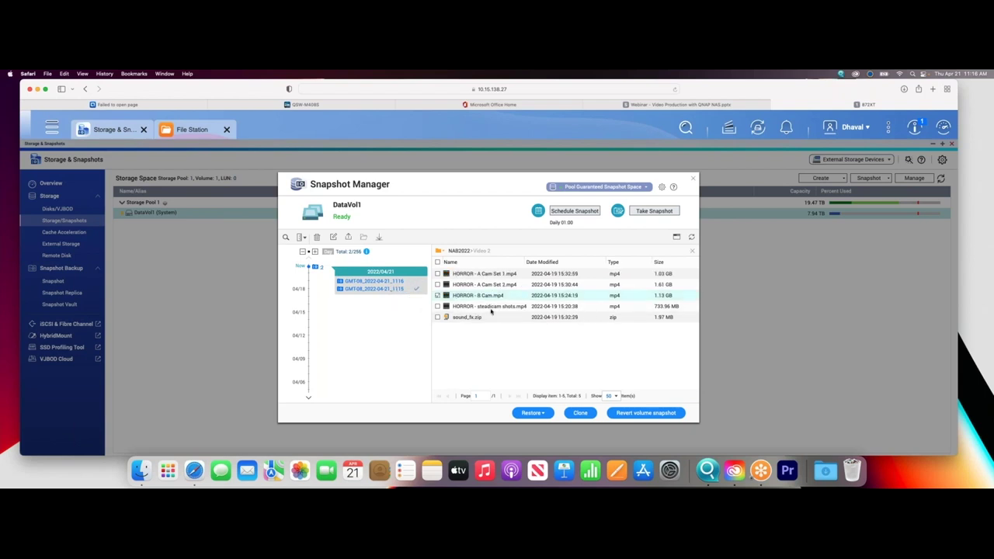
{"action": "left_click", "coordinate": [544, 412]}
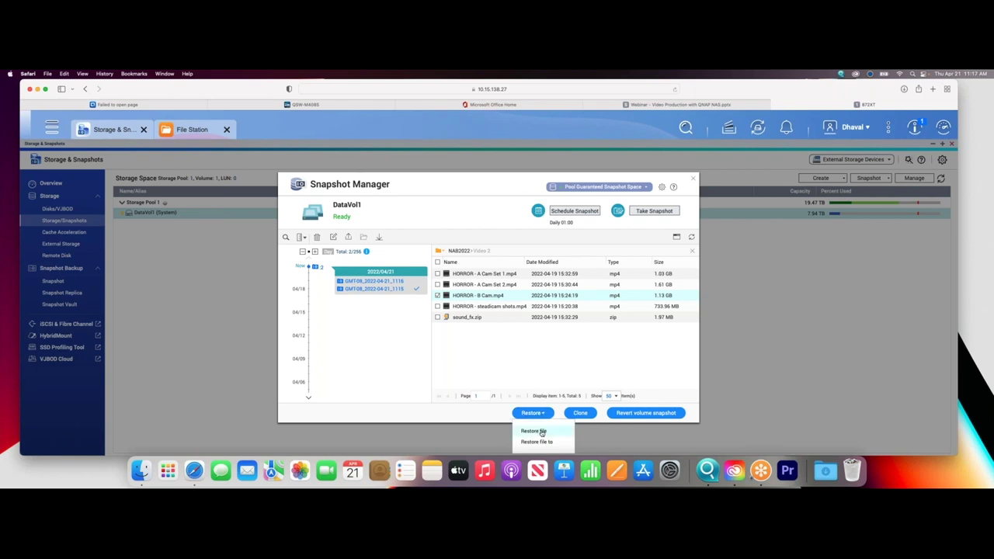
{"action": "left_click", "coordinate": [533, 430]}
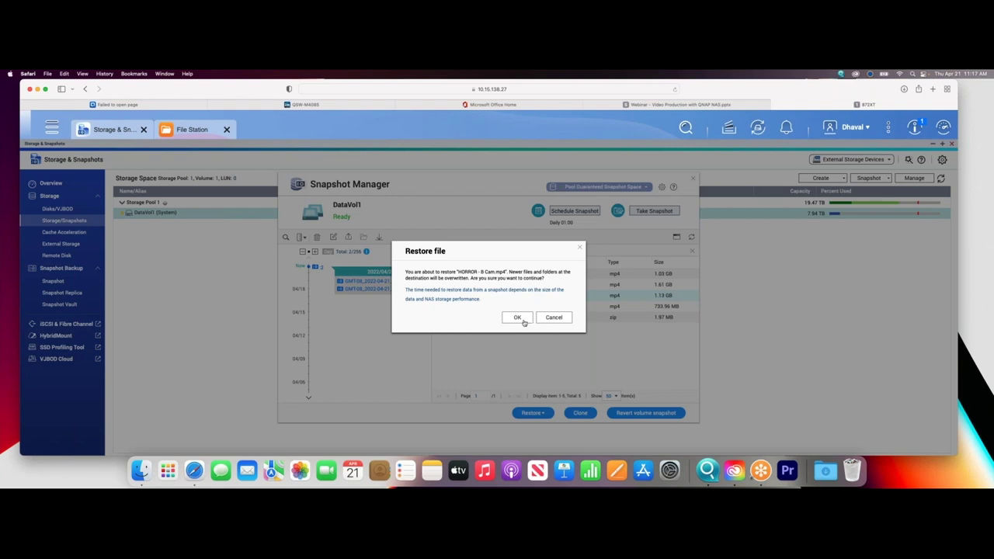
{"action": "left_click", "coordinate": [517, 317]}
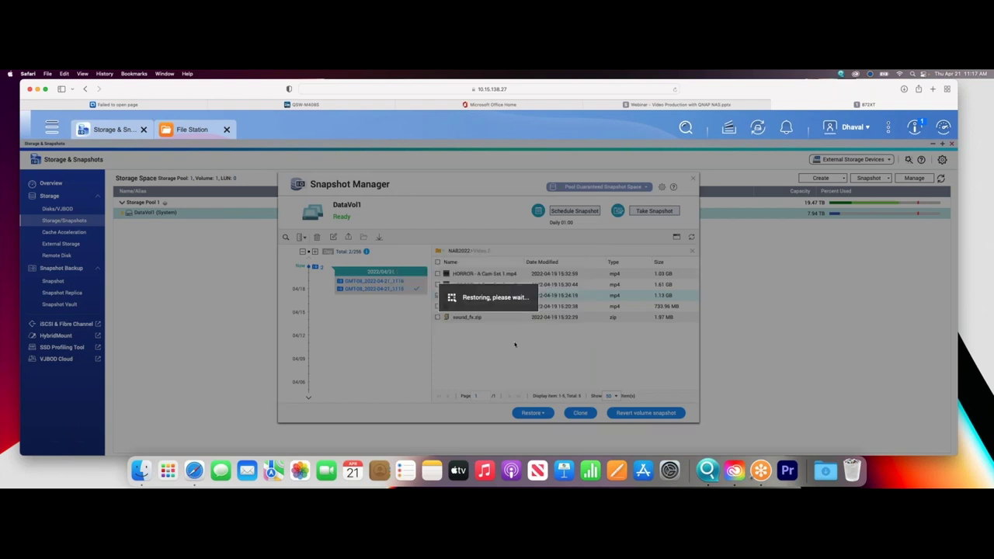
{"action": "left_click", "coordinate": [562, 312]}
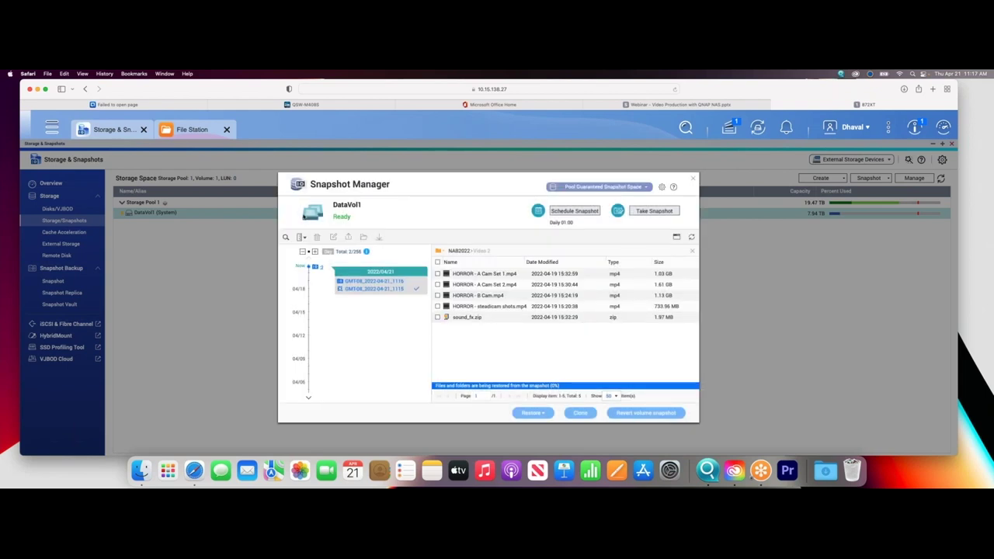
{"action": "left_click", "coordinate": [194, 127]}
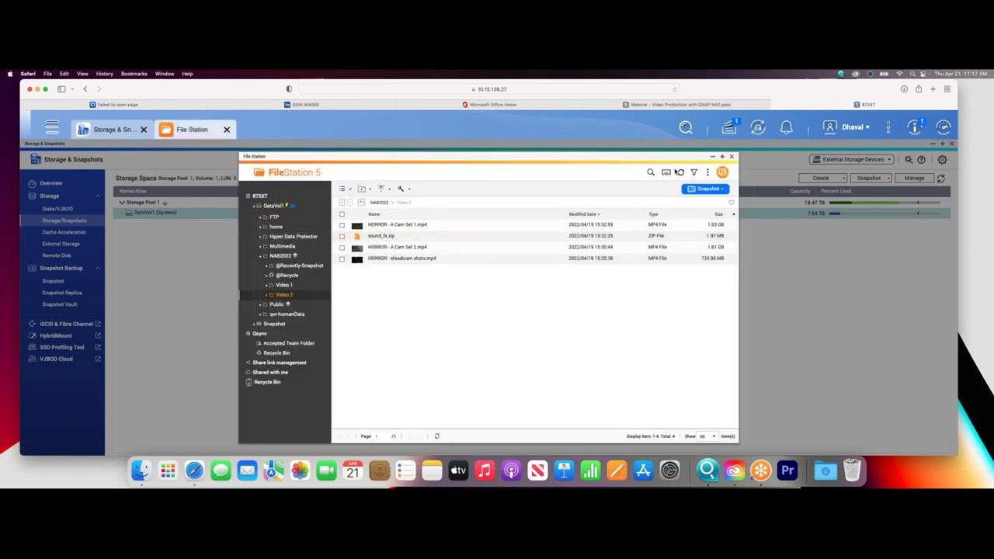
Refresh Video 2 to reveal the restored HORROR - B Cam.mp4 (1.13 GB), then close File Station.
{"action": "left_click", "coordinate": [679, 173]}
{"action": "left_click", "coordinate": [679, 173]}
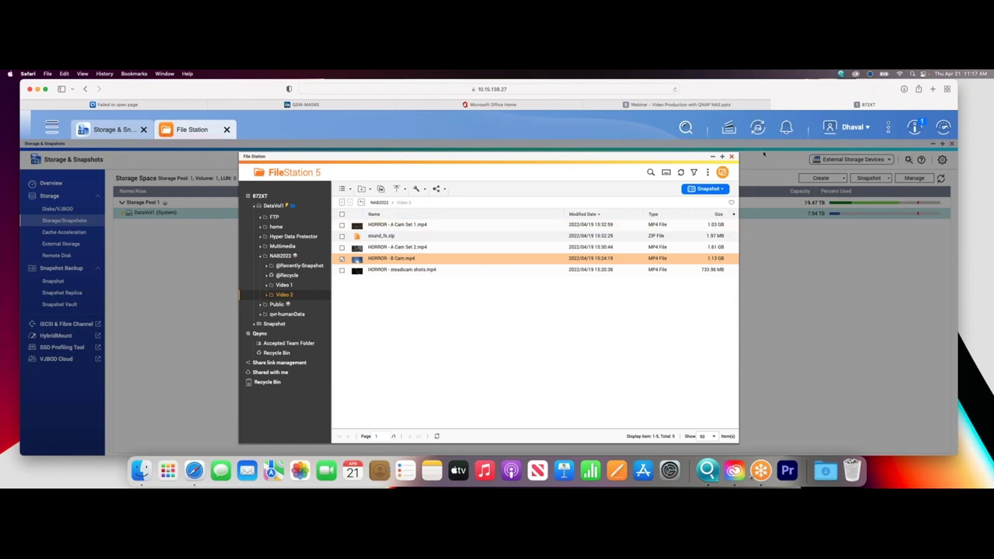
{"action": "left_click", "coordinate": [733, 158]}
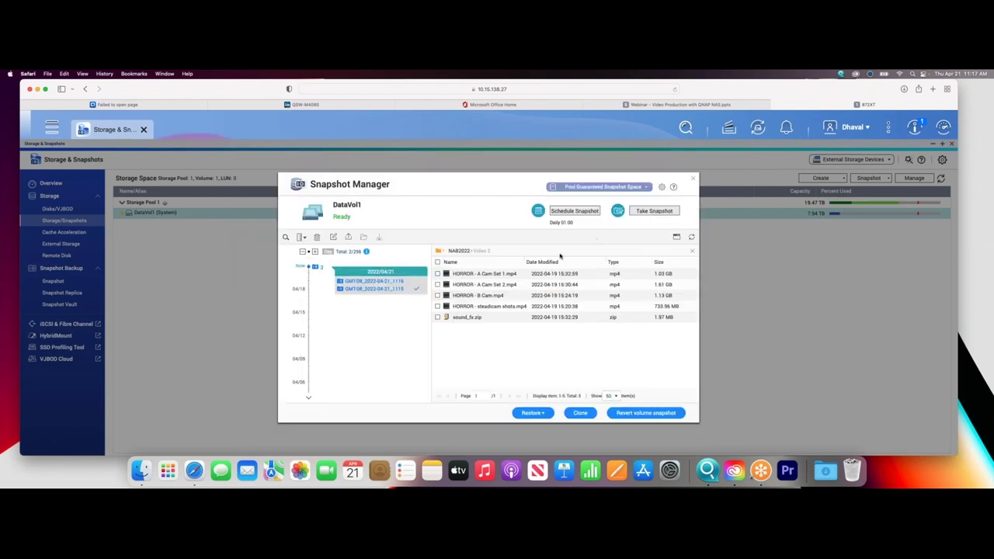
{"action": "left_click", "coordinate": [378, 282]}
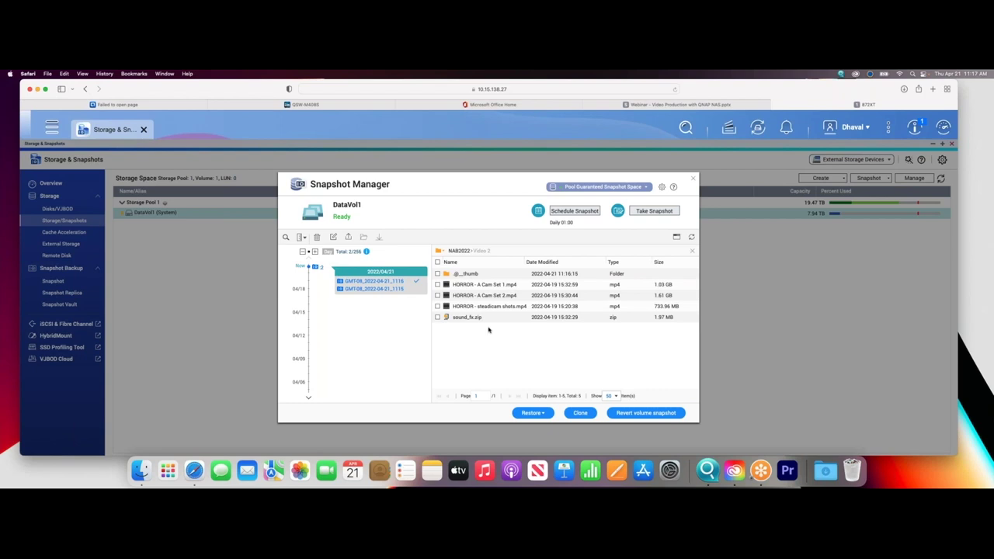
{"action": "left_click", "coordinate": [401, 289]}
{"action": "left_click", "coordinate": [492, 298]}
{"action": "left_click", "coordinate": [532, 412]}
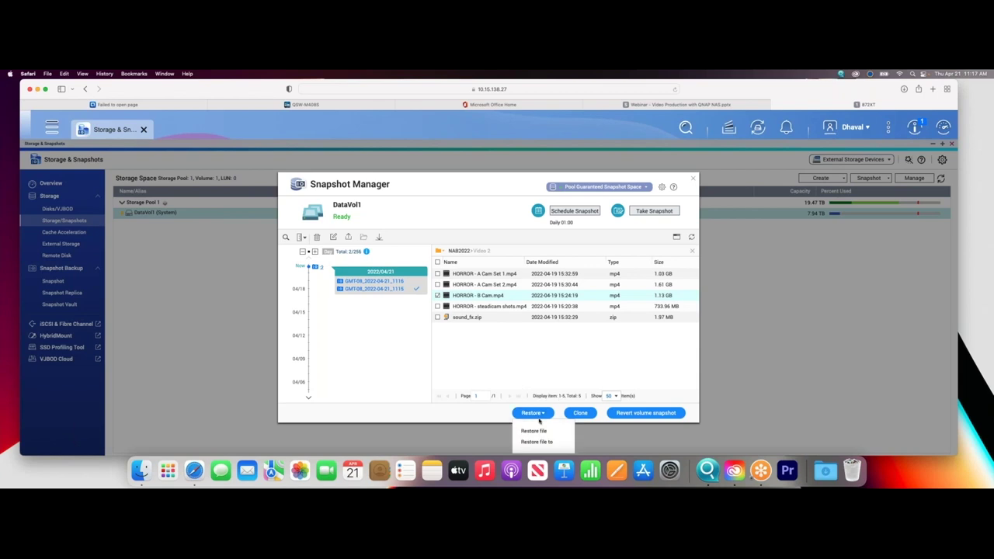
{"action": "left_click", "coordinate": [539, 442]}
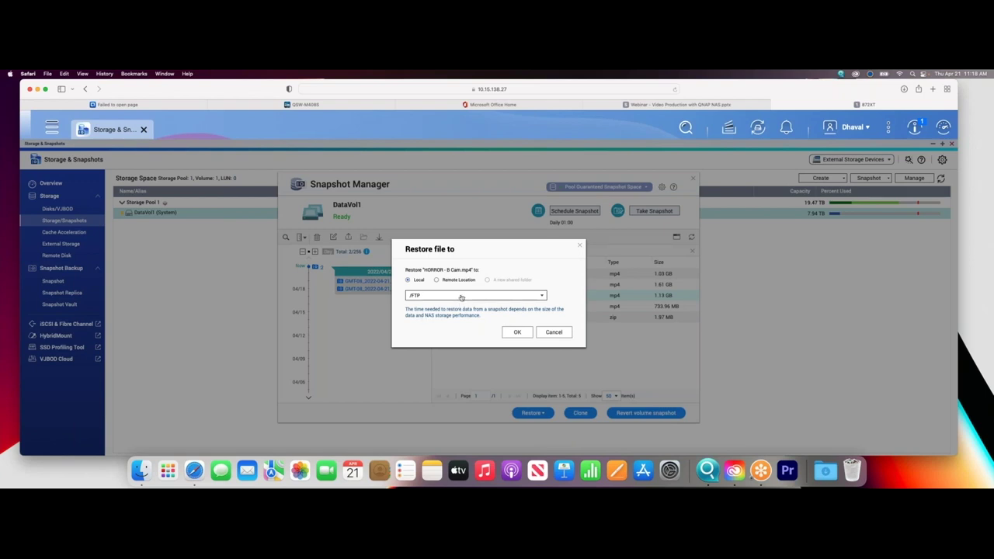
{"action": "left_click", "coordinate": [455, 282]}
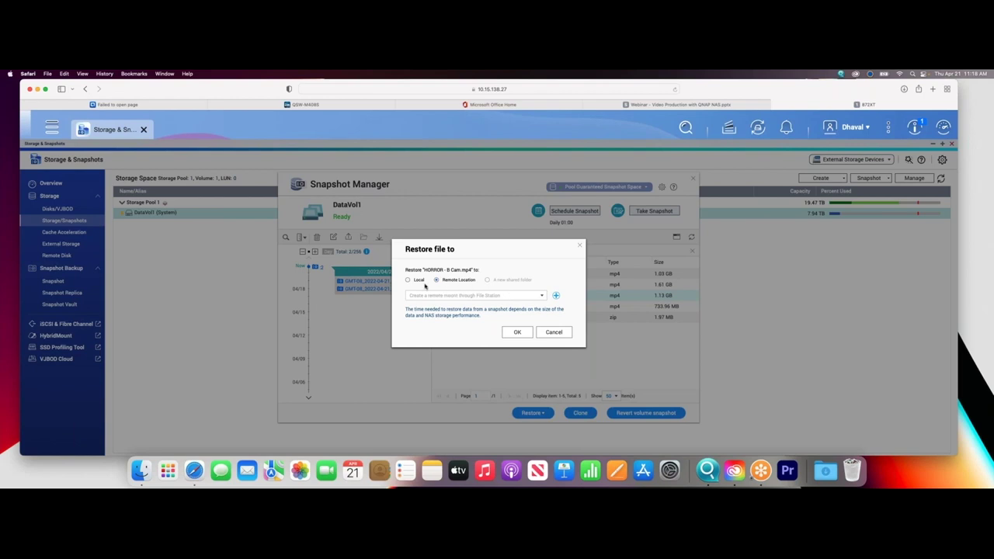
{"action": "left_click", "coordinate": [409, 281]}
{"action": "left_click", "coordinate": [542, 298]}
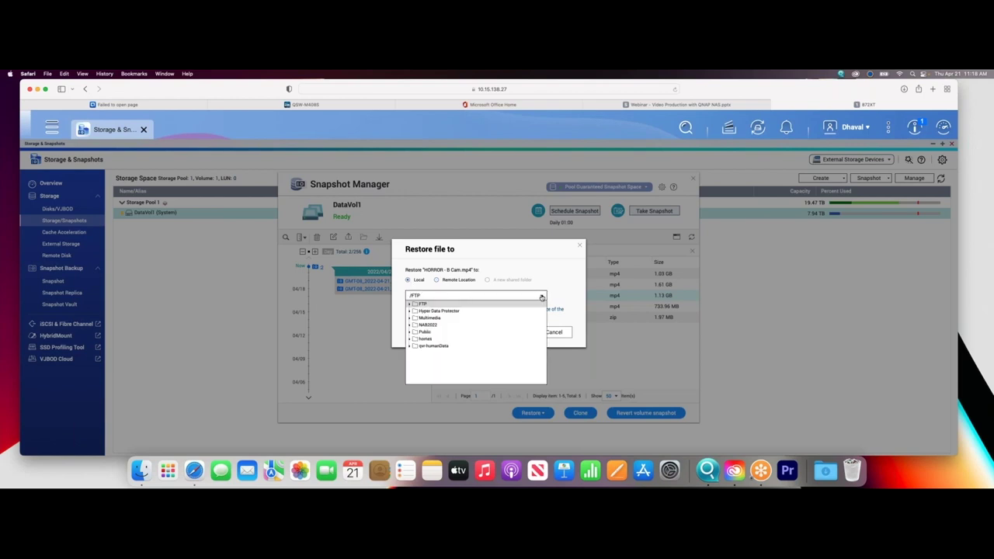
{"action": "left_click", "coordinate": [566, 332]}
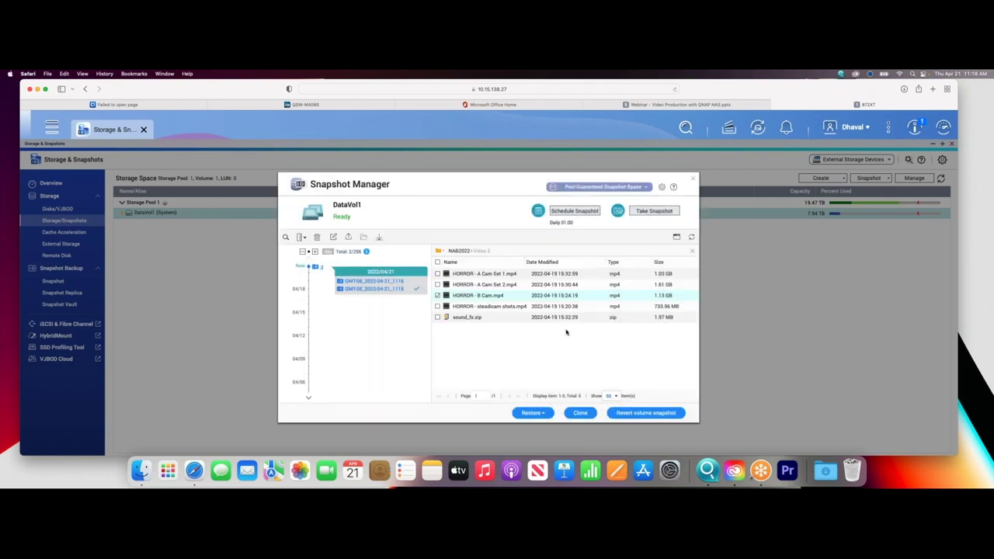
{"action": "right_click", "coordinate": [510, 302]}
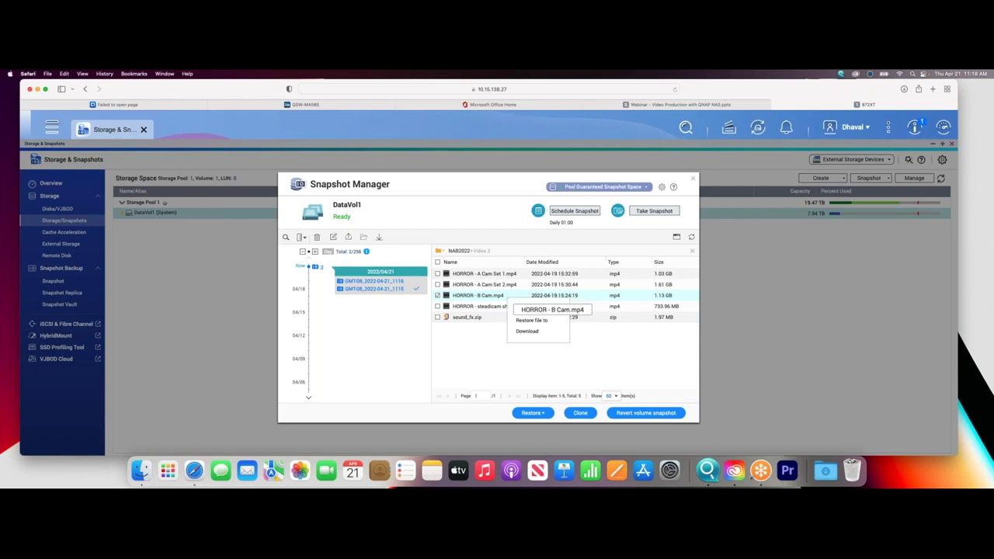
{"action": "left_click", "coordinate": [531, 332]}
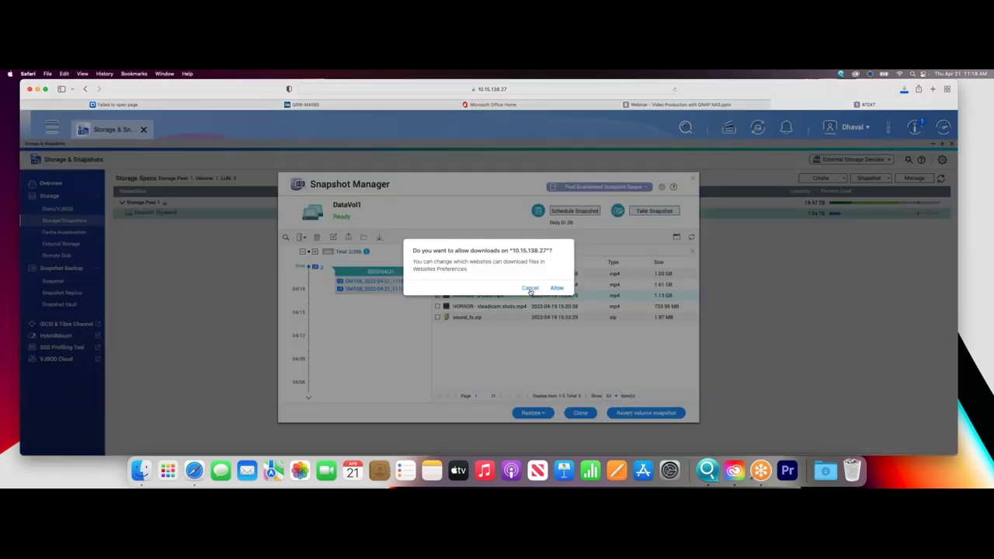
{"action": "left_click", "coordinate": [530, 289]}
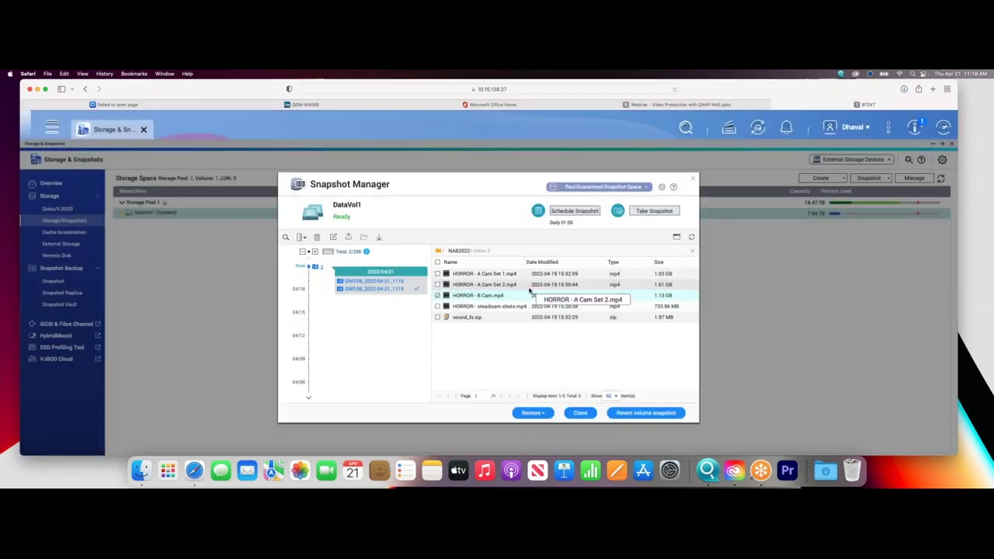
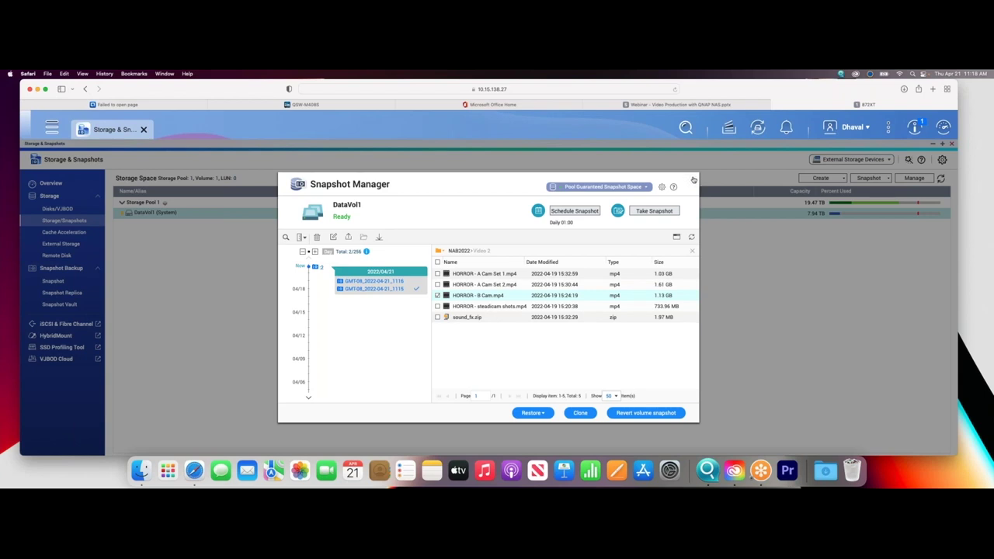
Close Snapshot Manager and launch Qfinder Pro to list the discovered network devices.
{"action": "left_click", "coordinate": [694, 181]}
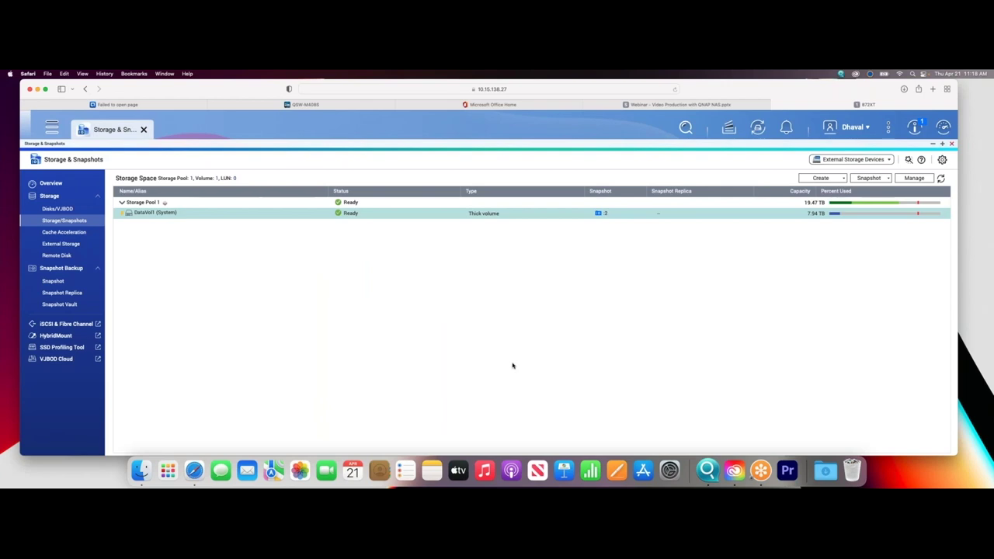
{"action": "left_click", "coordinate": [708, 469]}
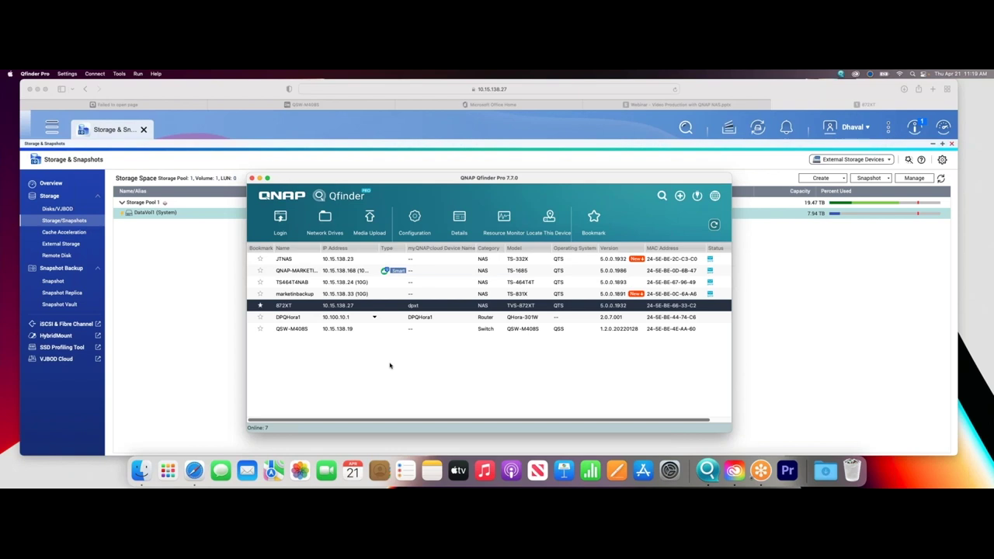
Rescan the network in Qfinder Pro and decline creating a T2E connection.
{"action": "left_click_drag", "start_coordinate": [469, 179], "coordinate": [405, 135]}
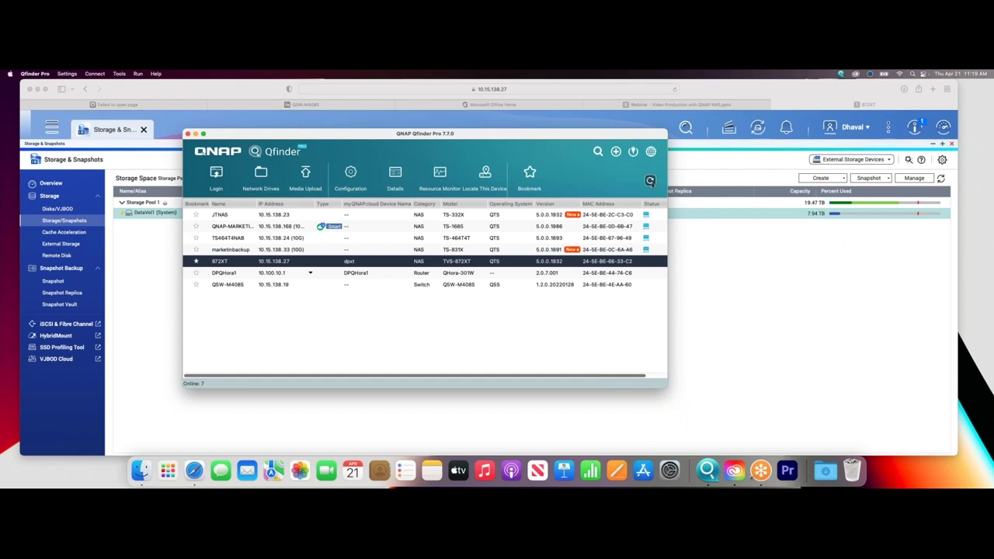
{"action": "left_click", "coordinate": [650, 181]}
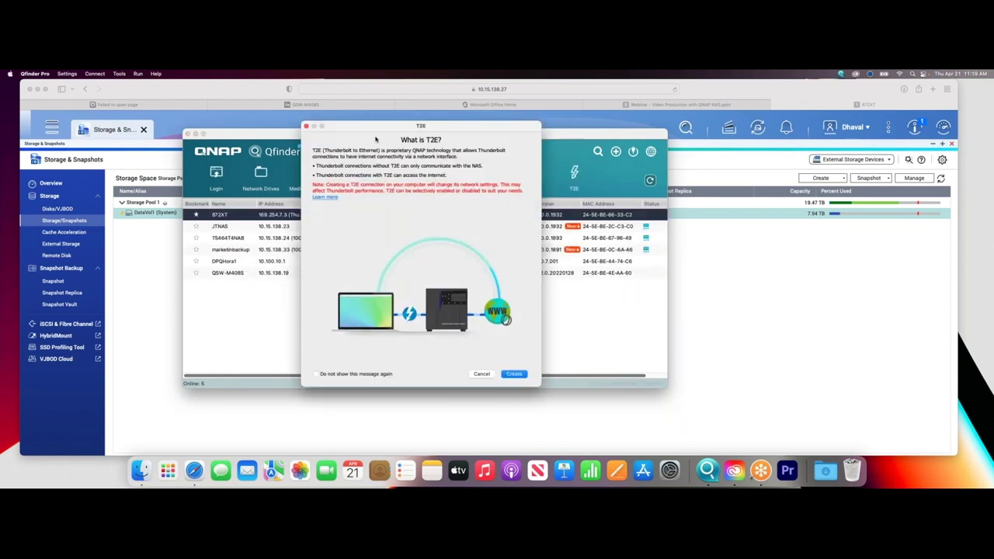
{"action": "left_click_drag", "start_coordinate": [403, 129], "coordinate": [371, 133]}
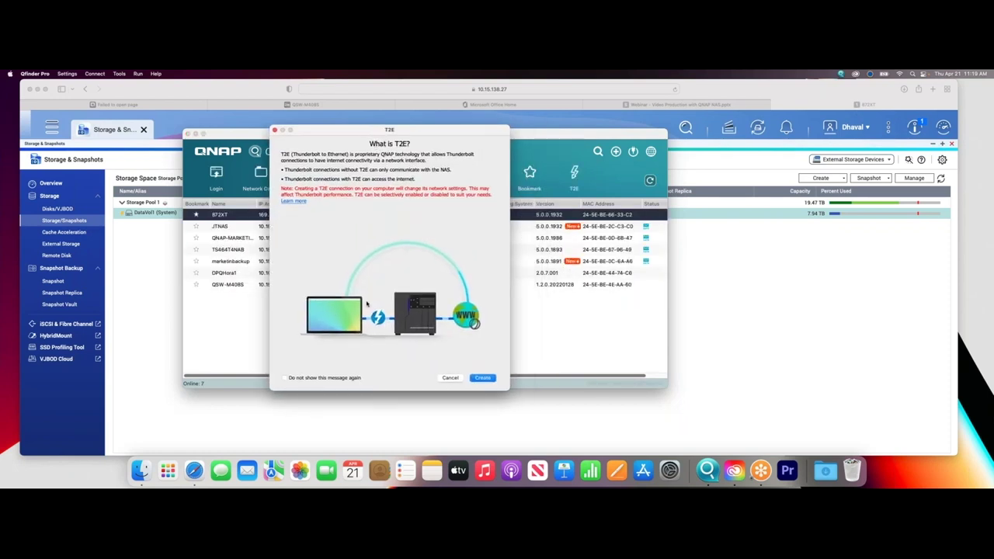
{"action": "left_click", "coordinate": [452, 380]}
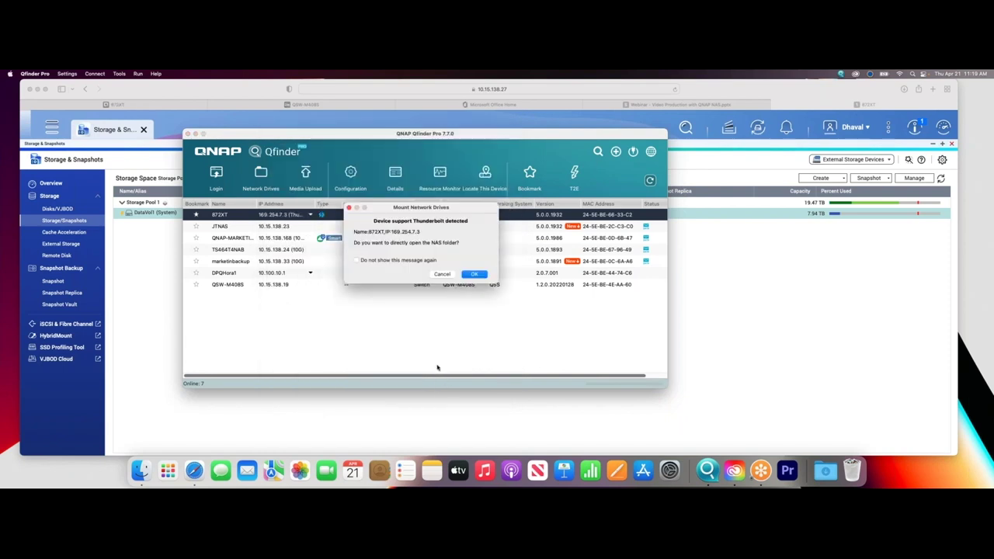
Decline both SMTP setup prompts and cancel the Mount Network Drives offer.
{"action": "left_click_drag", "start_coordinate": [423, 210], "coordinate": [371, 219]}
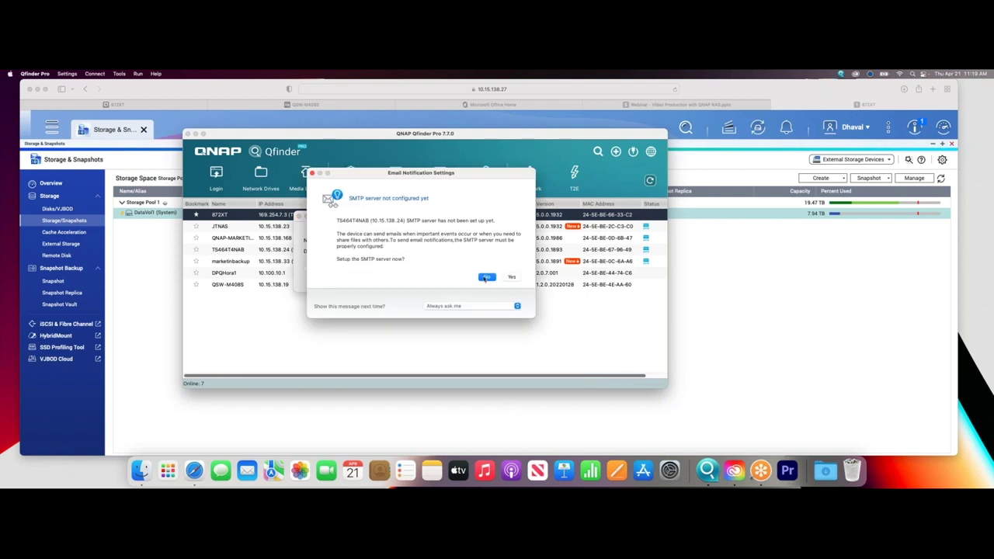
{"action": "left_click", "coordinate": [484, 277]}
{"action": "left_click", "coordinate": [477, 272]}
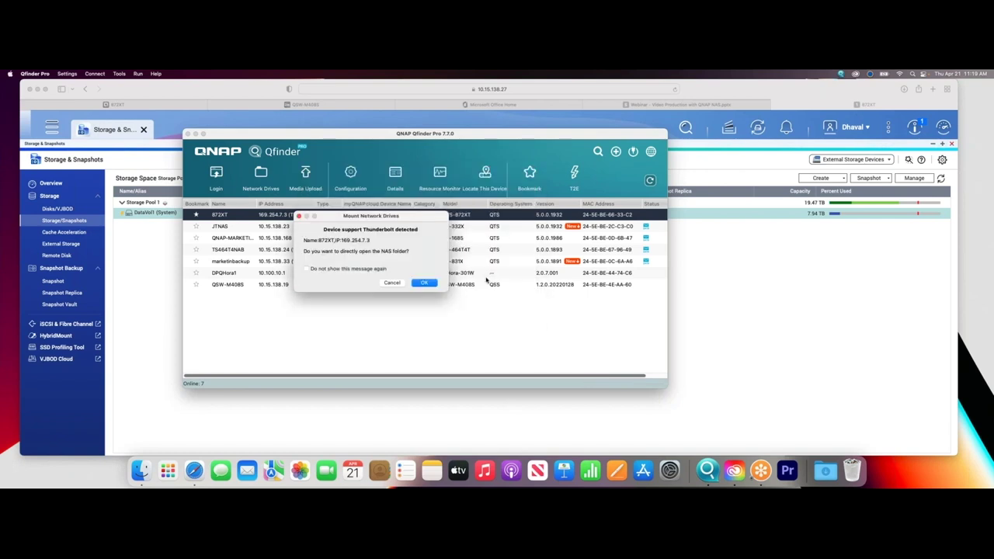
{"action": "left_click_drag", "start_coordinate": [357, 217], "coordinate": [323, 198]}
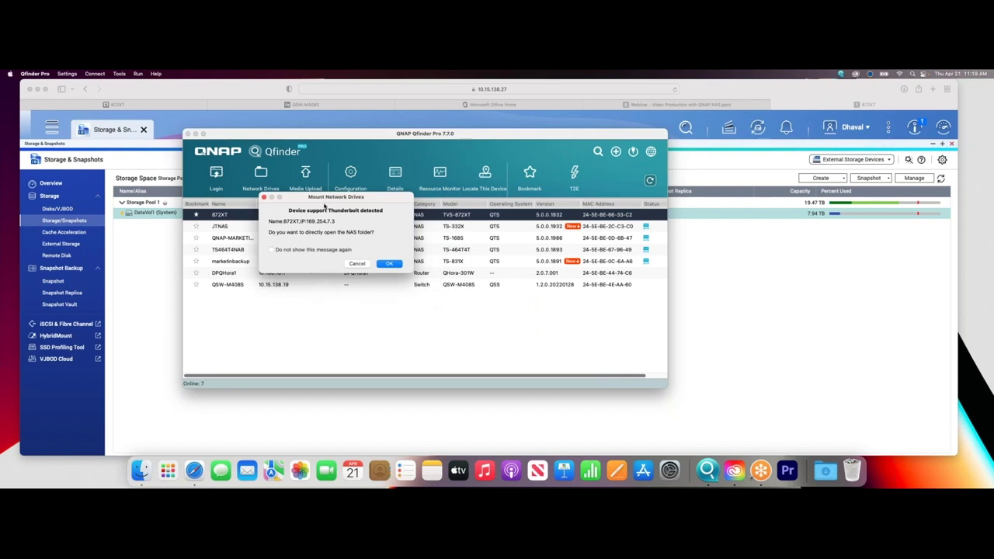
{"action": "left_click_drag", "start_coordinate": [325, 199], "coordinate": [305, 193]}
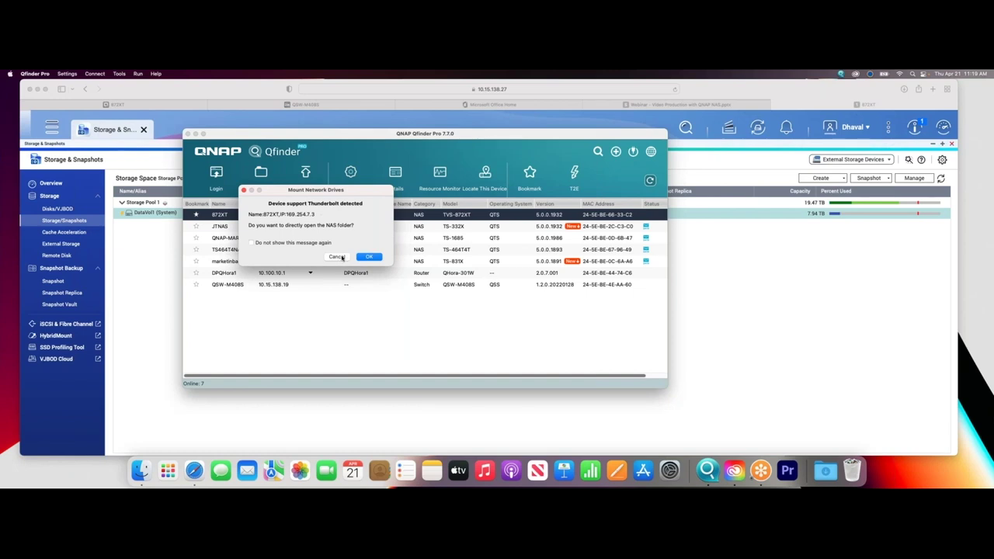
{"action": "left_click", "coordinate": [337, 257]}
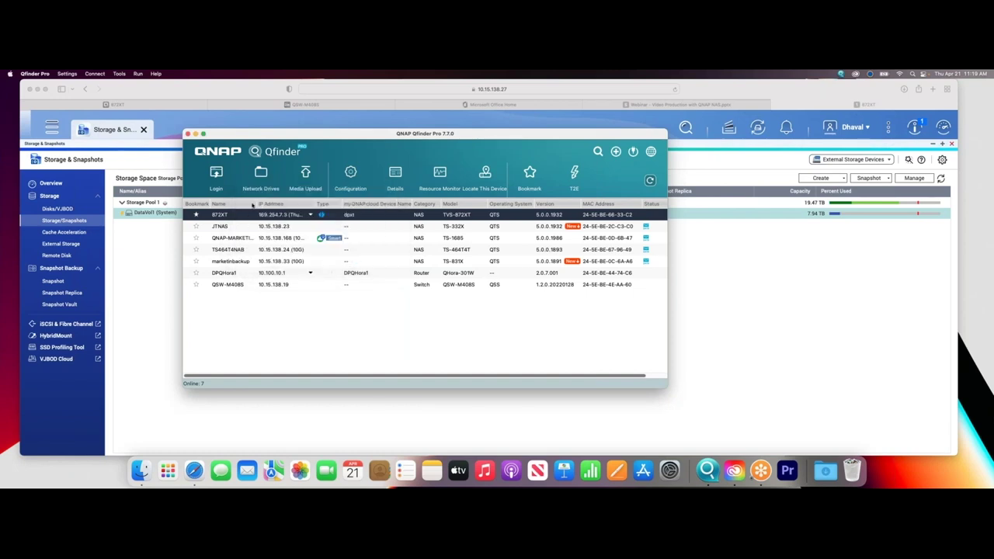
{"action": "left_click", "coordinate": [261, 177]}
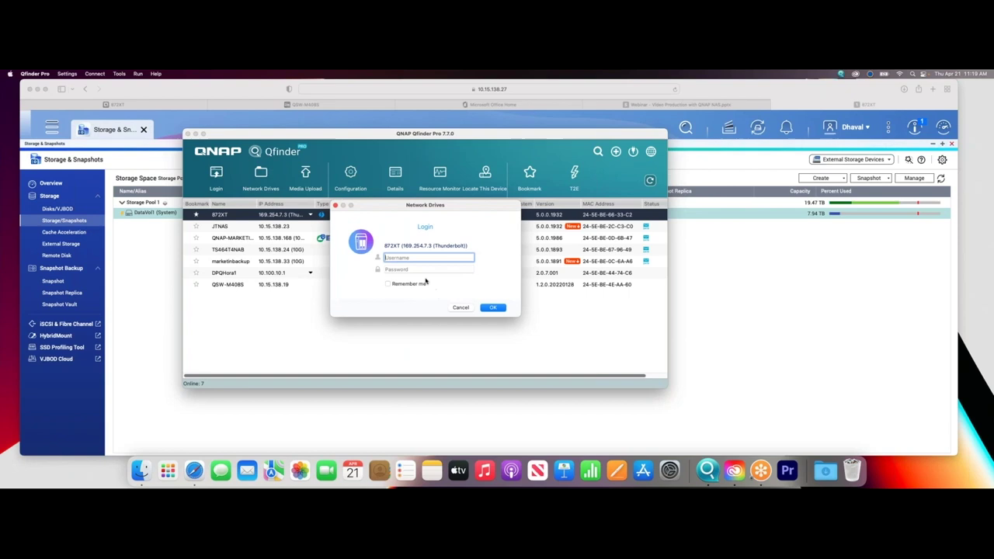
{"action": "type", "text": "Dhaval"}
{"action": "key", "text": "Tab"}
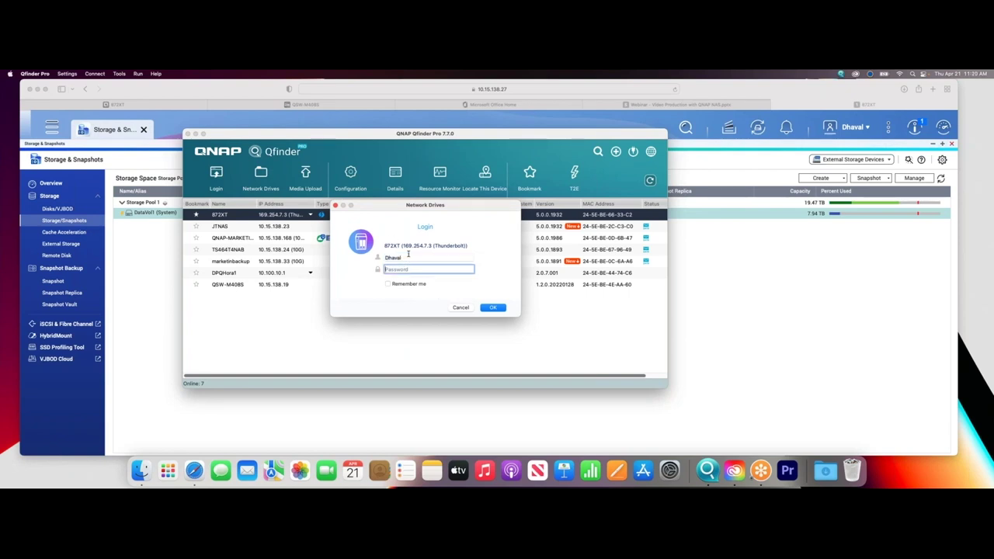
{"action": "type", "text": "p******"}
{"action": "left_click", "coordinate": [493, 308]}
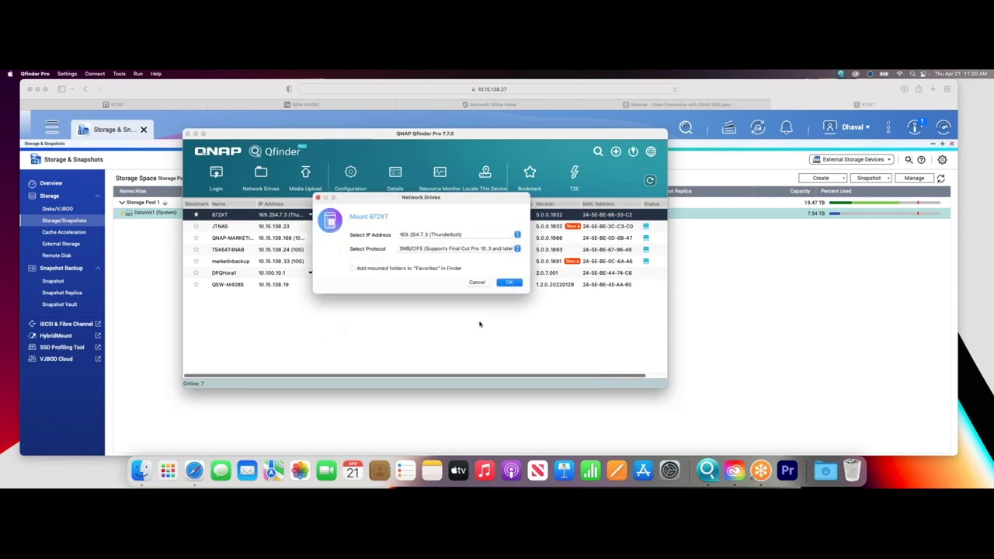
{"action": "left_click", "coordinate": [427, 234]}
{"action": "left_click", "coordinate": [425, 235]}
{"action": "left_click", "coordinate": [423, 235]}
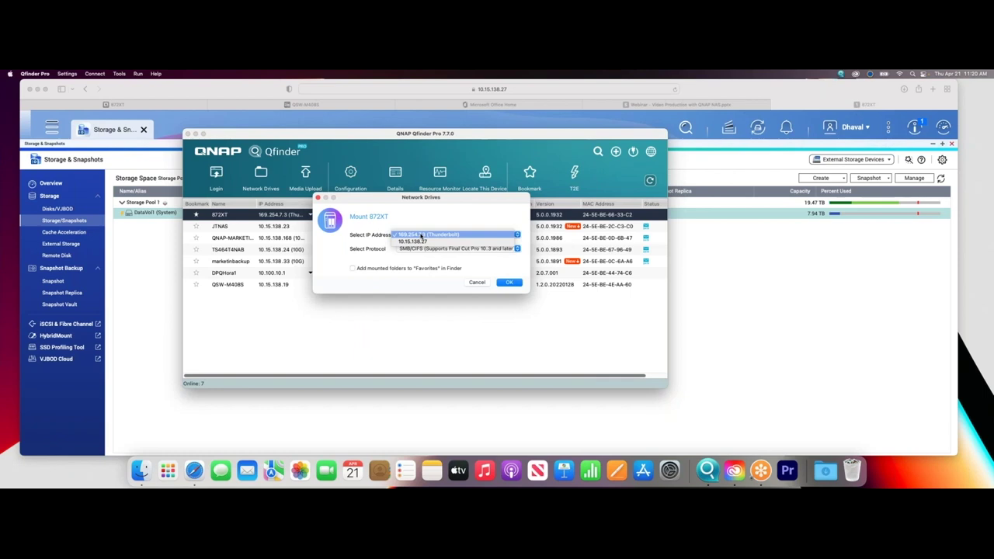
{"action": "left_click", "coordinate": [422, 235]}
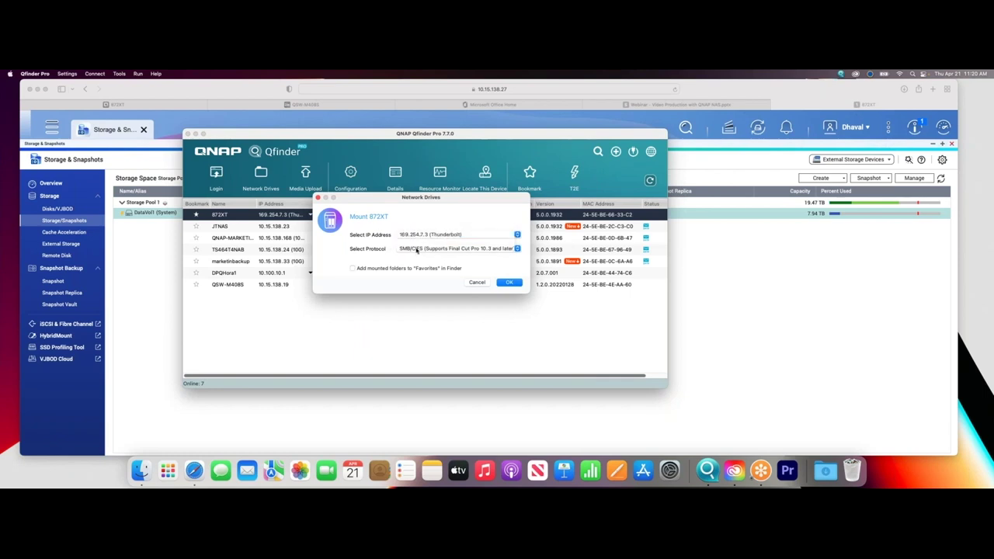
{"action": "left_click", "coordinate": [417, 250]}
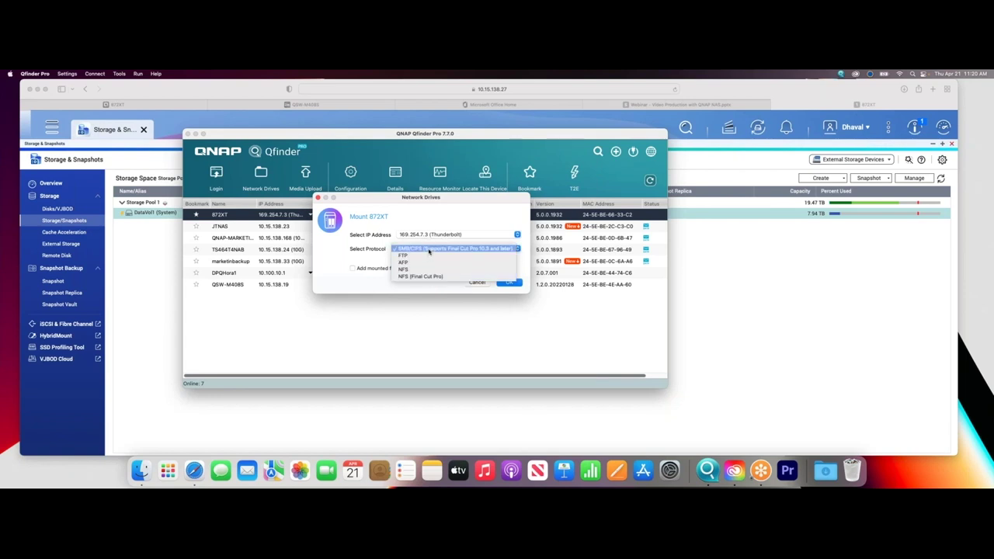
{"action": "left_click", "coordinate": [430, 249]}
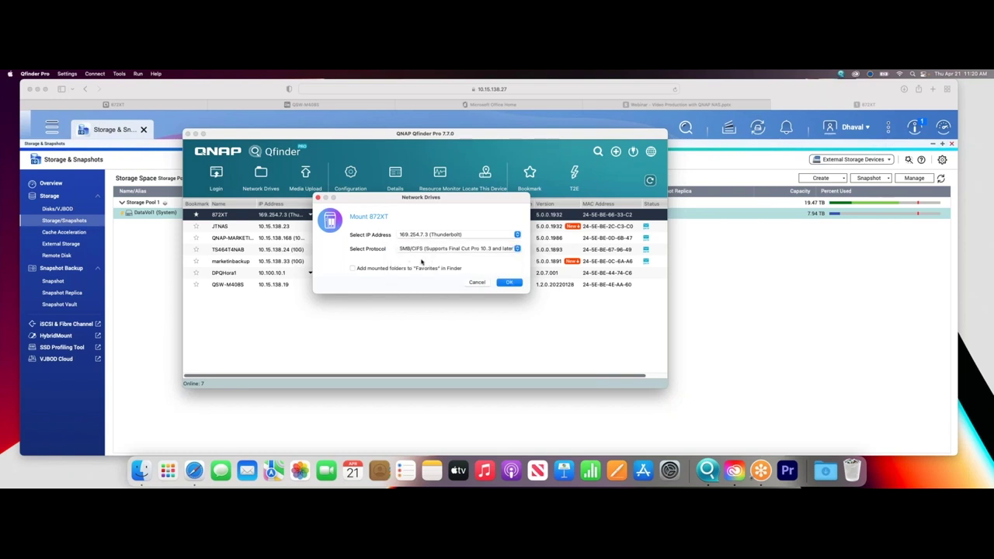
{"action": "left_click", "coordinate": [508, 282]}
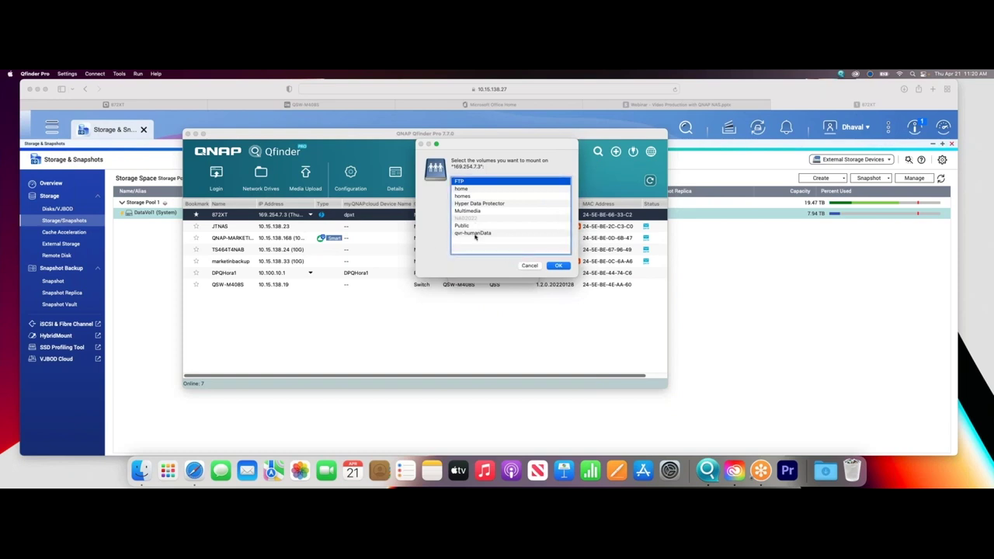
{"action": "left_click", "coordinate": [529, 266]}
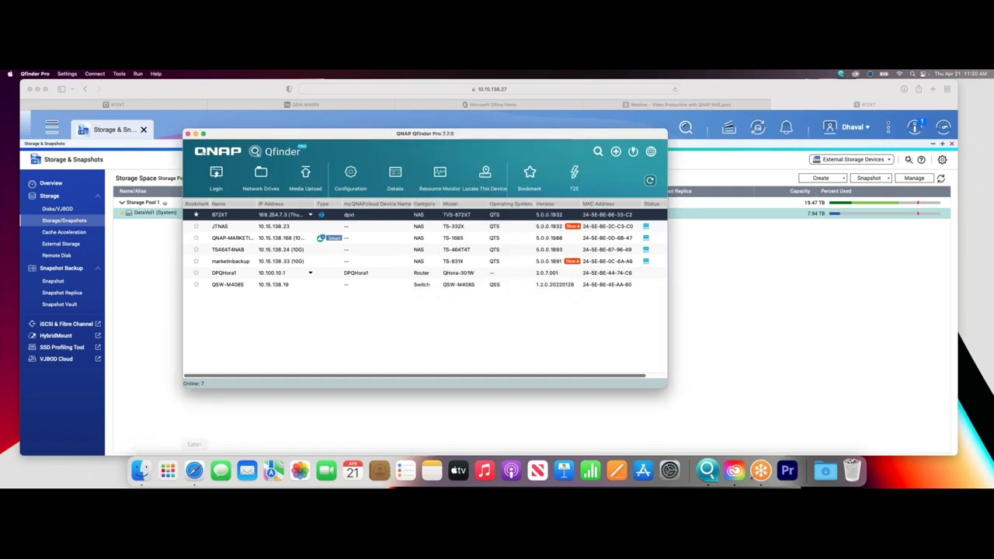
{"action": "left_click", "coordinate": [141, 470]}
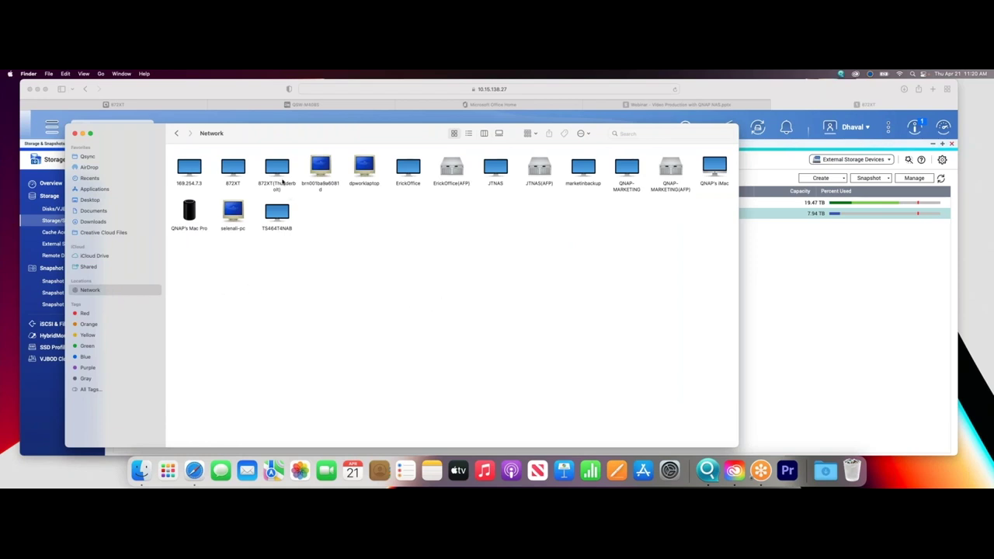
Connect to 872XT(Thunderbolt) in Finder and open its NAB2022 share.
{"action": "double_click", "coordinate": [282, 187]}
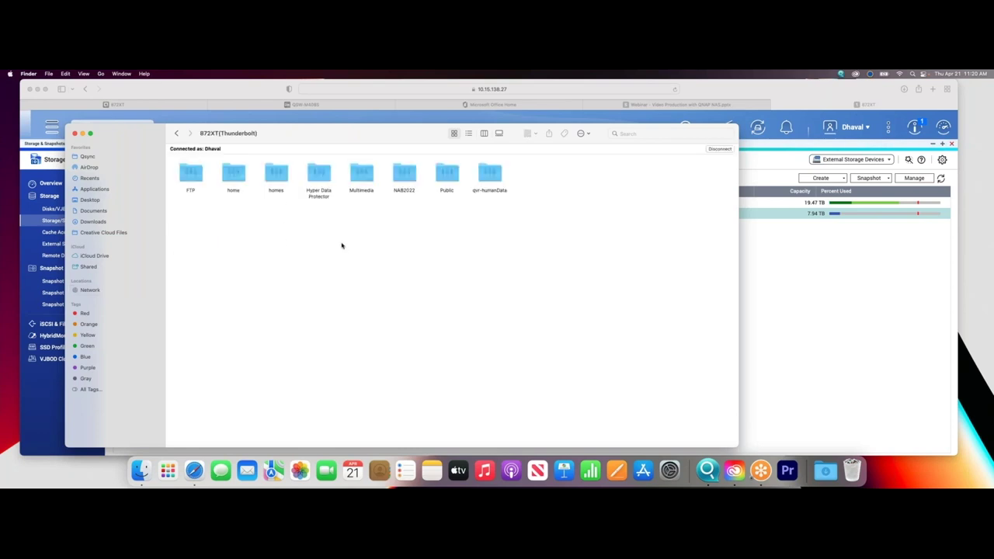
{"action": "left_click", "coordinate": [406, 195]}
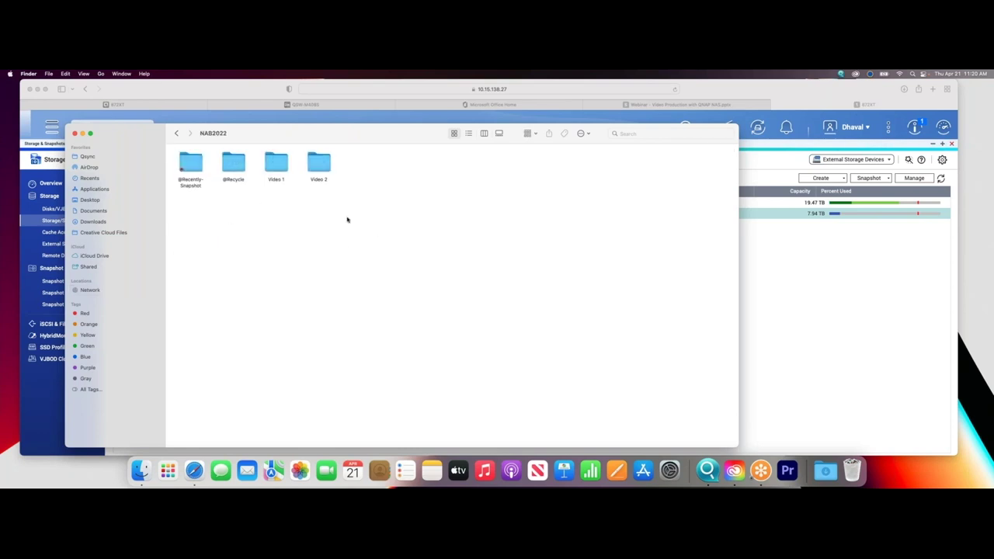
{"action": "left_click_drag", "start_coordinate": [266, 133], "coordinate": [244, 140]}
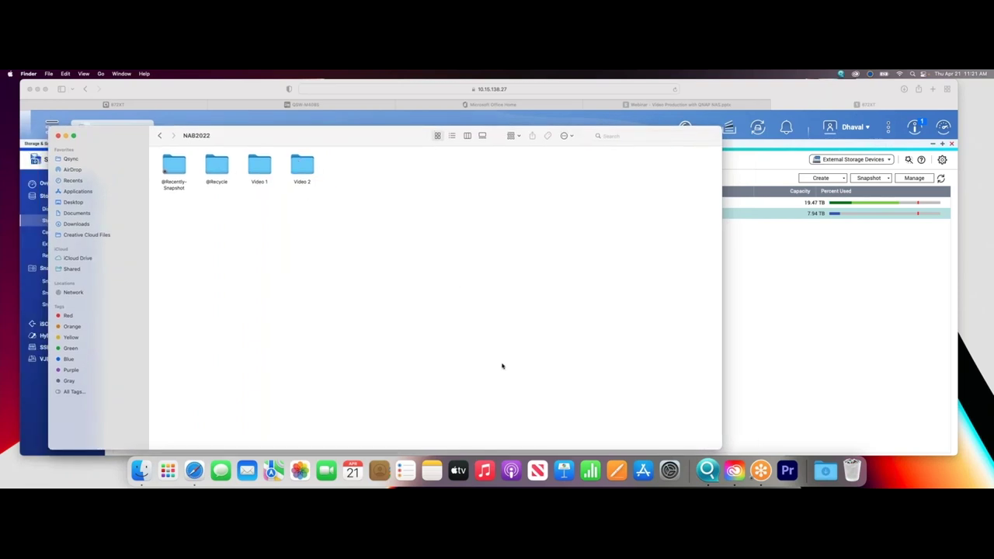
Launch Premiere Pro and open the recent NAB2022 project.
{"action": "left_click", "coordinate": [786, 469]}
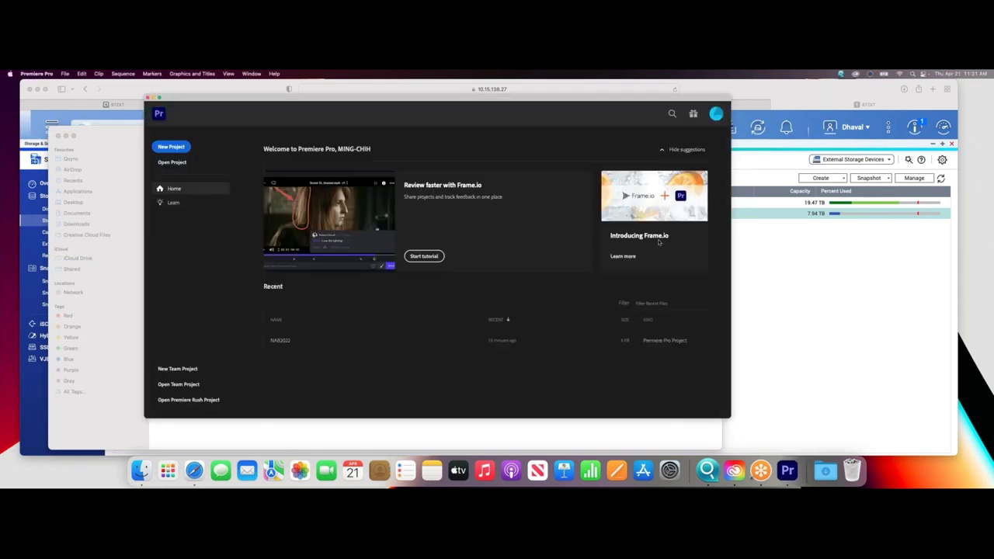
{"action": "left_click", "coordinate": [397, 349]}
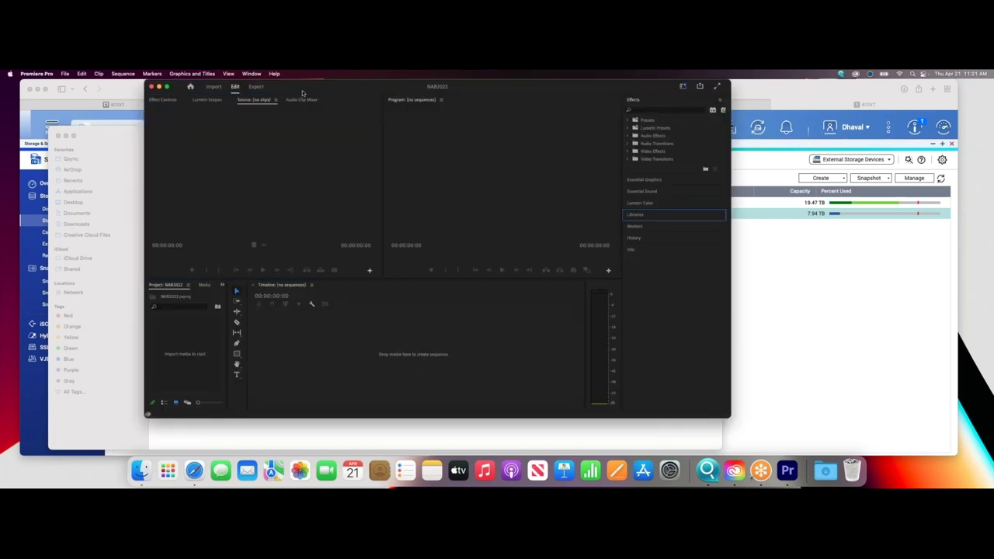
{"action": "left_click_drag", "start_coordinate": [303, 94], "coordinate": [355, 104]}
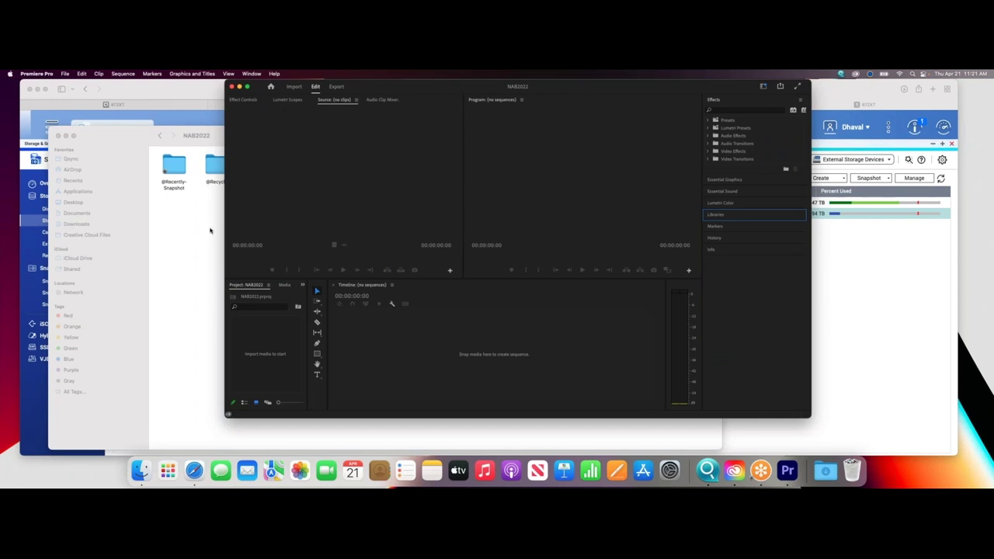
Open the Video 2 folder in the NAB2022 Finder window, then hide Finder.
{"action": "left_click", "coordinate": [209, 229]}
{"action": "double_click", "coordinate": [302, 165]}
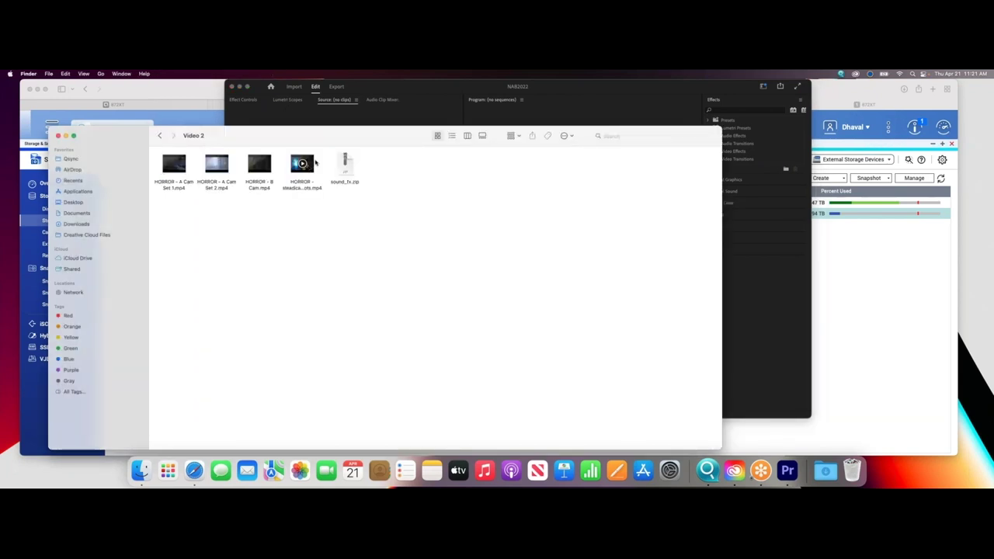
{"action": "left_click_drag", "start_coordinate": [297, 136], "coordinate": [271, 216]}
{"action": "left_click_drag", "start_coordinate": [147, 245], "coordinate": [697, 309]}
{"action": "left_click_drag", "start_coordinate": [386, 229], "coordinate": [931, 326]}
{"action": "key", "text": "super+h"}
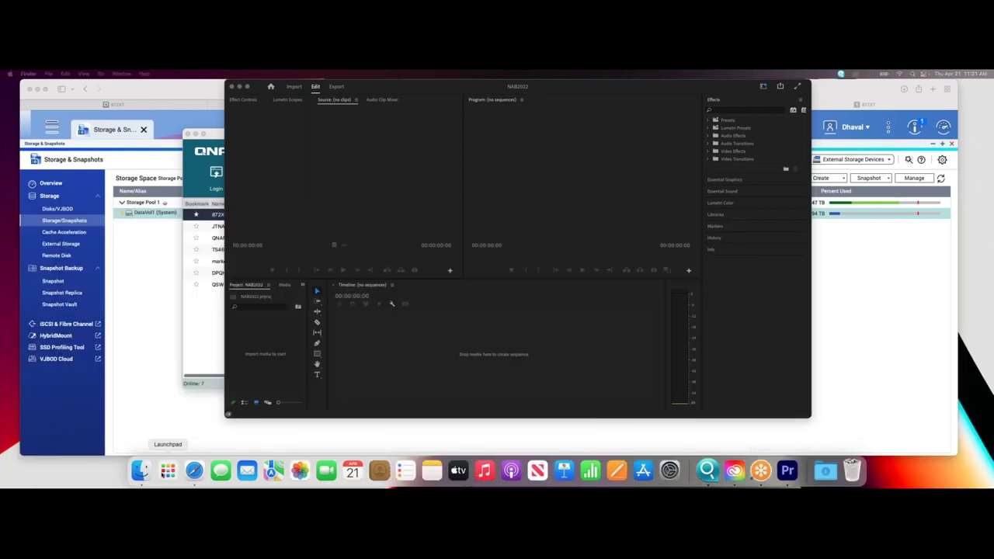
Drop HORROR - A Cam Set 1.mp4 into the empty timeline to create its sequence.
{"action": "left_click_drag", "start_coordinate": [869, 338], "coordinate": [664, 368]}
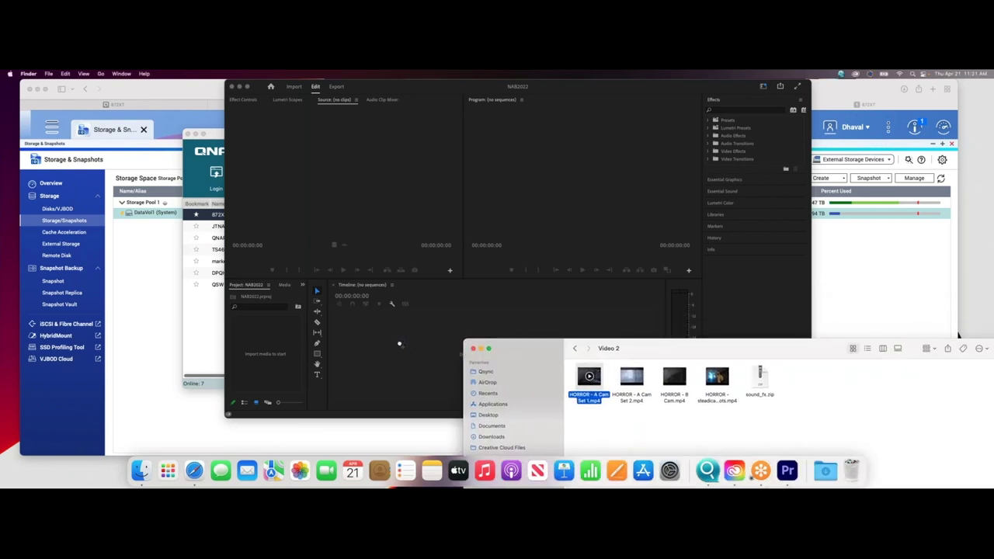
{"action": "left_click_drag", "start_coordinate": [399, 344], "coordinate": [399, 344]}
{"action": "left_click_drag", "start_coordinate": [594, 354], "coordinate": [270, 410]}
{"action": "left_click", "coordinate": [250, 400]}
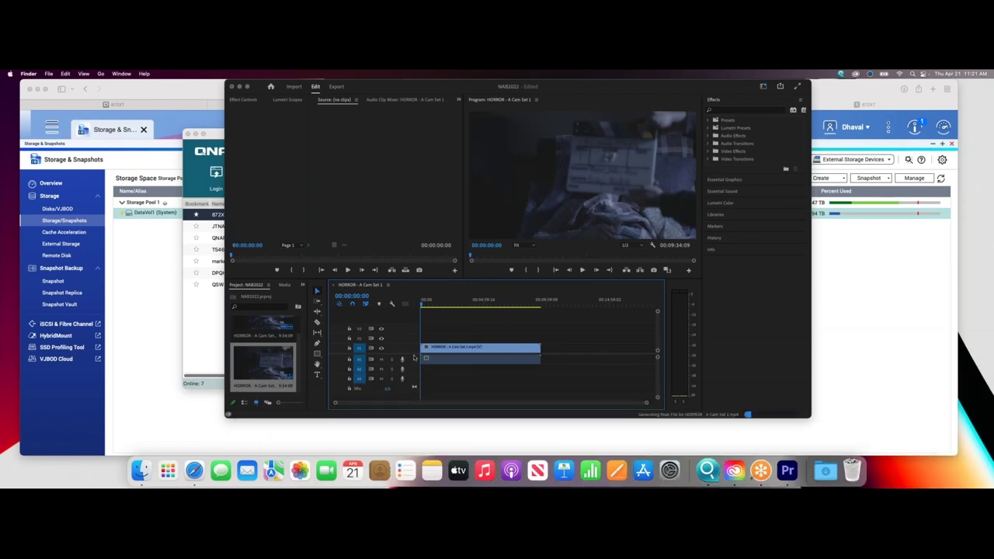
Play the new sequence and enlarge the Premiere Pro window.
{"action": "left_click", "coordinate": [583, 269]}
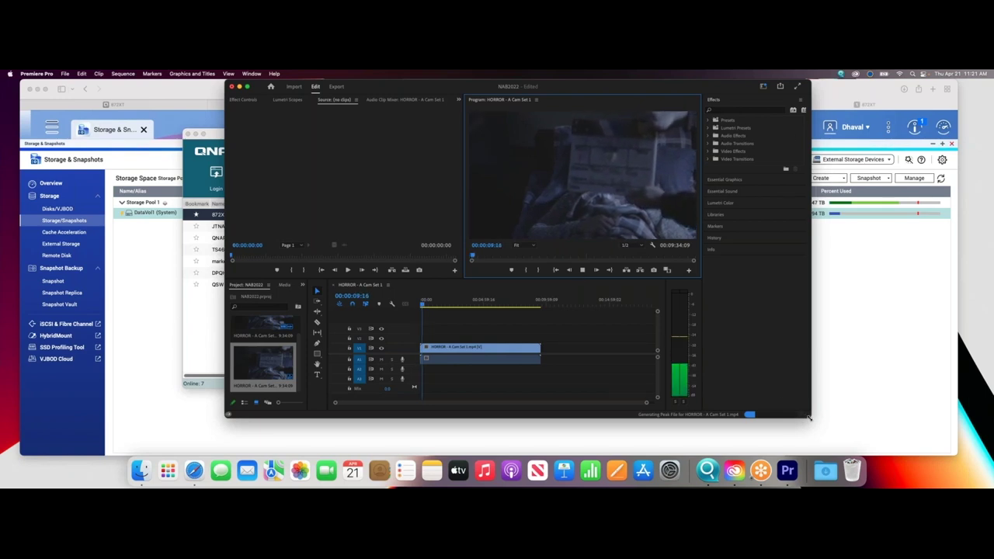
{"action": "left_click_drag", "start_coordinate": [811, 417], "coordinate": [932, 416]}
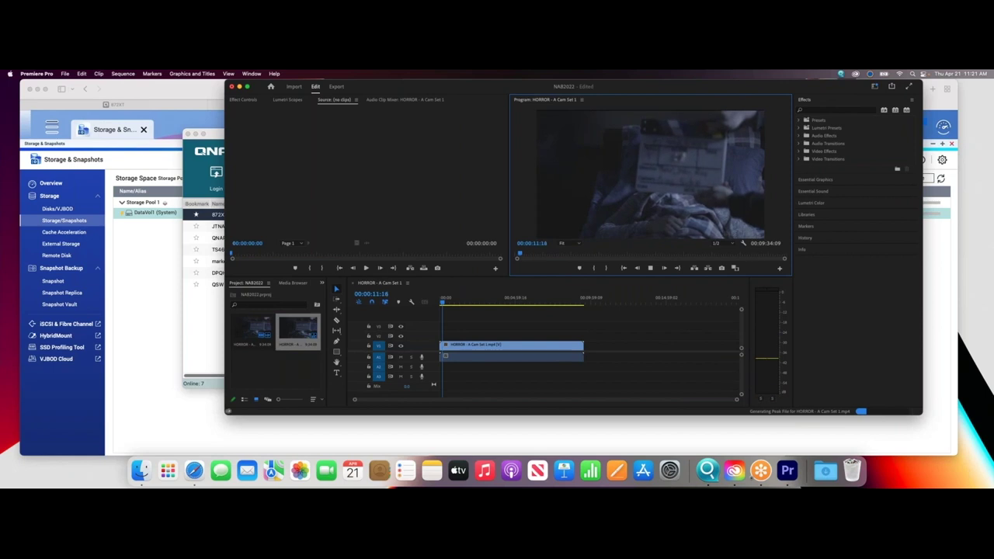
{"action": "left_click_drag", "start_coordinate": [743, 89], "coordinate": [649, 102]}
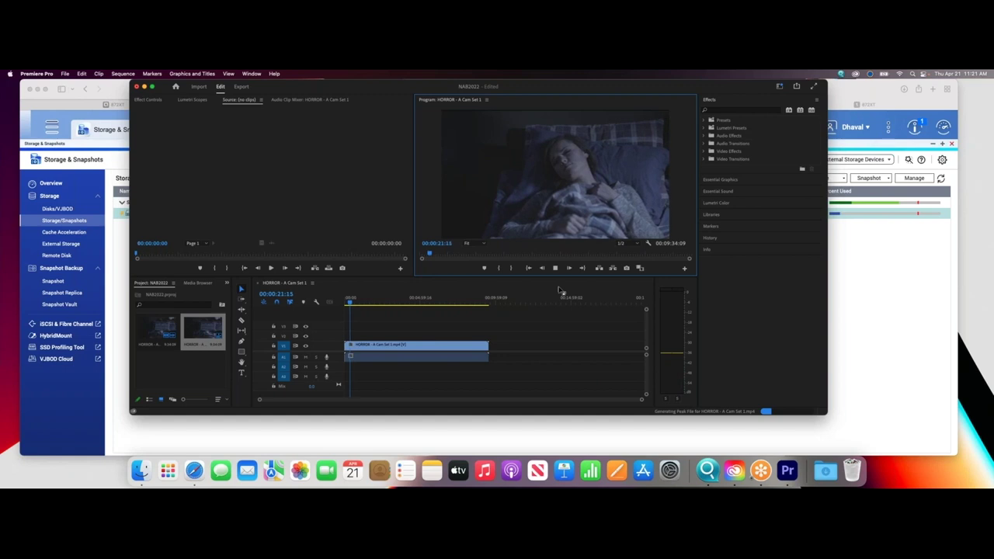
Expand Lumetri Presets > Cinematic in the Effects panel.
{"action": "left_click", "coordinate": [704, 128]}
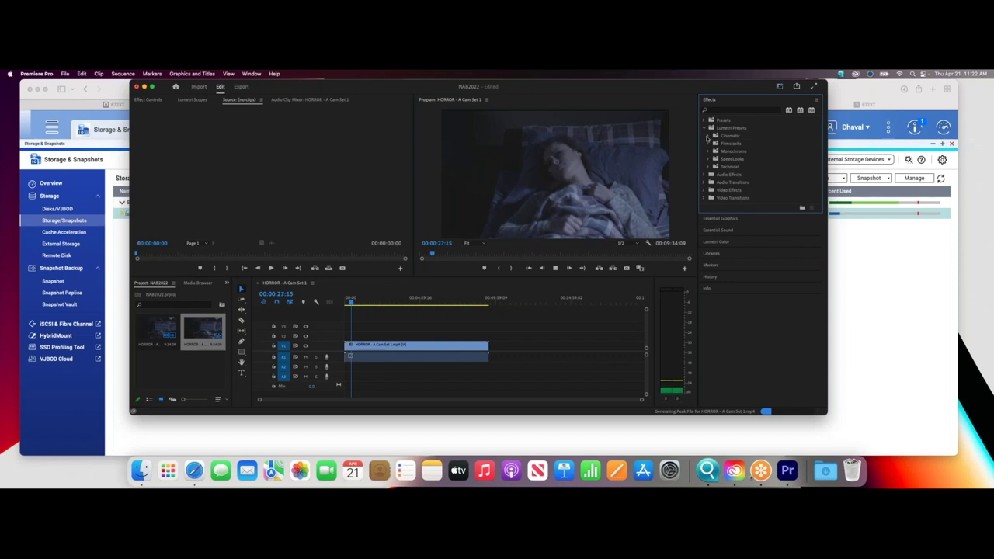
{"action": "left_click", "coordinate": [708, 136]}
{"action": "left_click", "coordinate": [735, 146]}
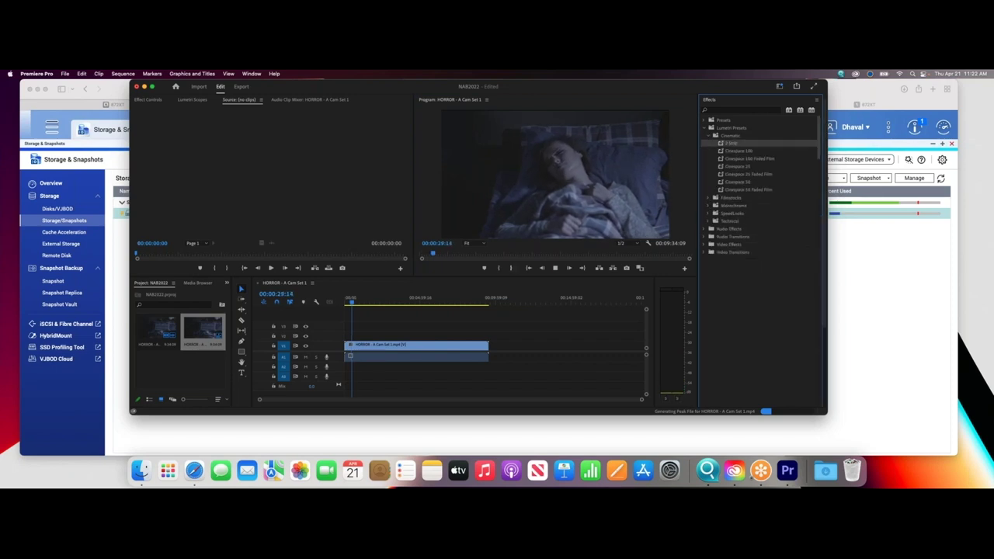
{"action": "left_click", "coordinate": [749, 151]}
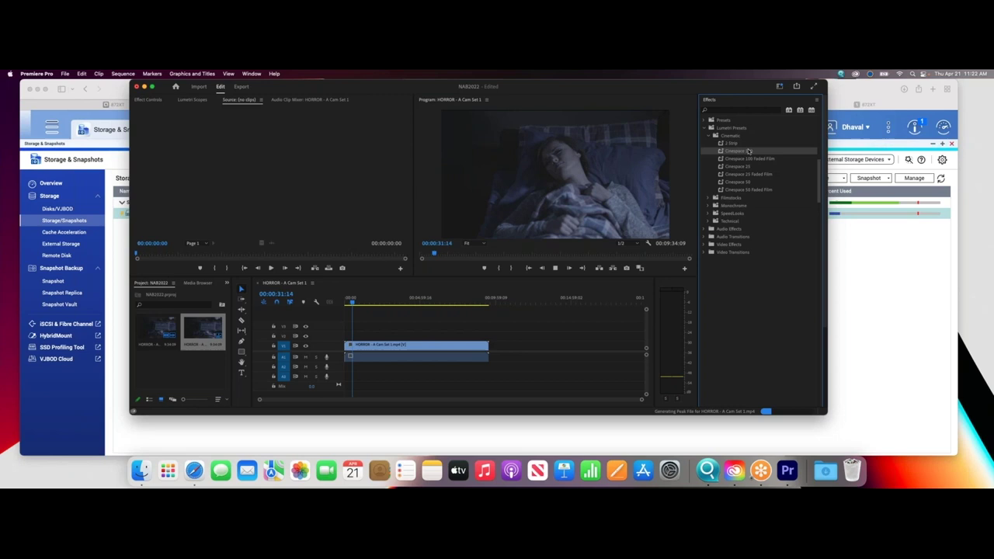
Apply Cinespace 100, 100 Faded Film, 25, then 25 Faded Film looks to the clip.
{"action": "left_click_drag", "start_coordinate": [715, 166], "coordinate": [462, 345]}
{"action": "left_click_drag", "start_coordinate": [749, 158], "coordinate": [468, 345]}
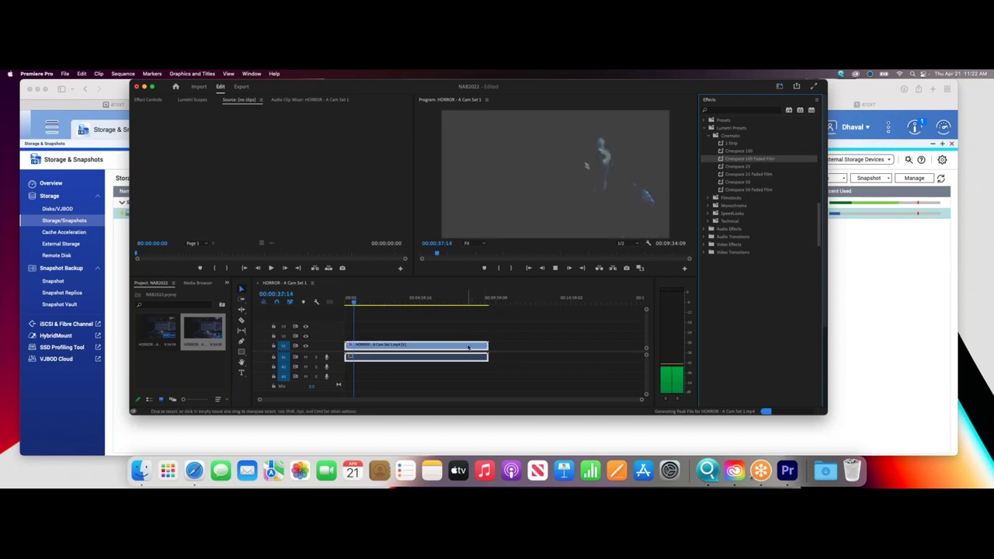
{"action": "left_click_drag", "start_coordinate": [726, 168], "coordinate": [463, 345]}
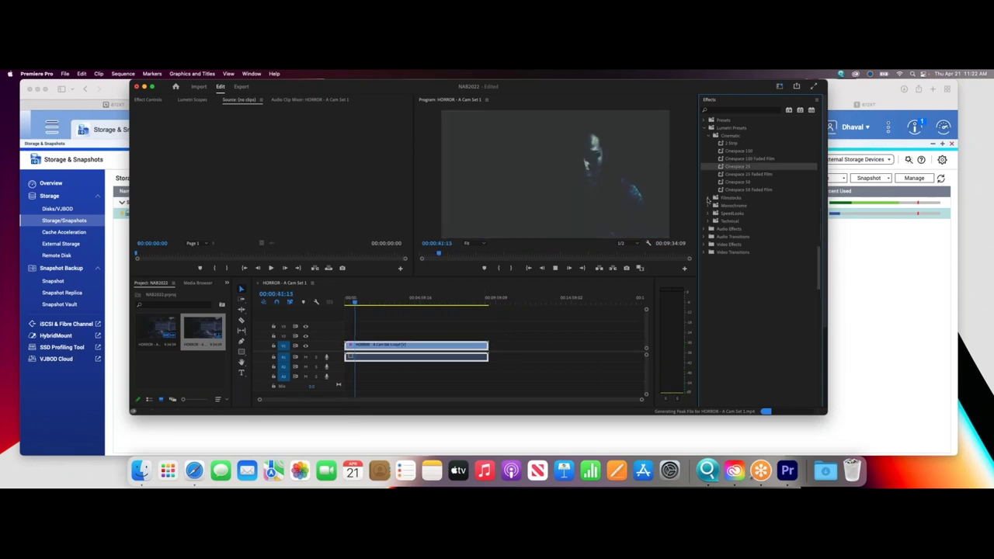
{"action": "left_click_drag", "start_coordinate": [729, 175], "coordinate": [461, 351]}
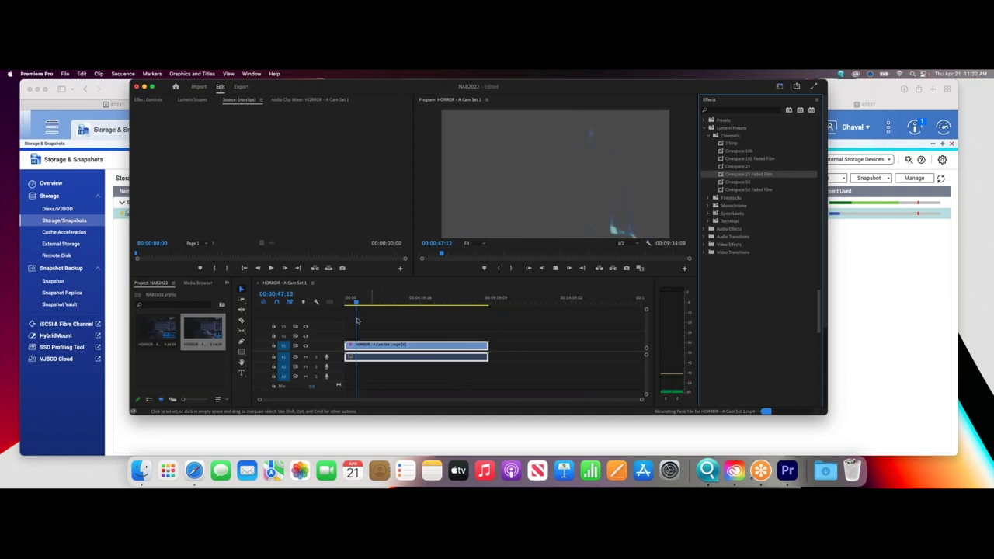
{"action": "left_click", "coordinate": [398, 348]}
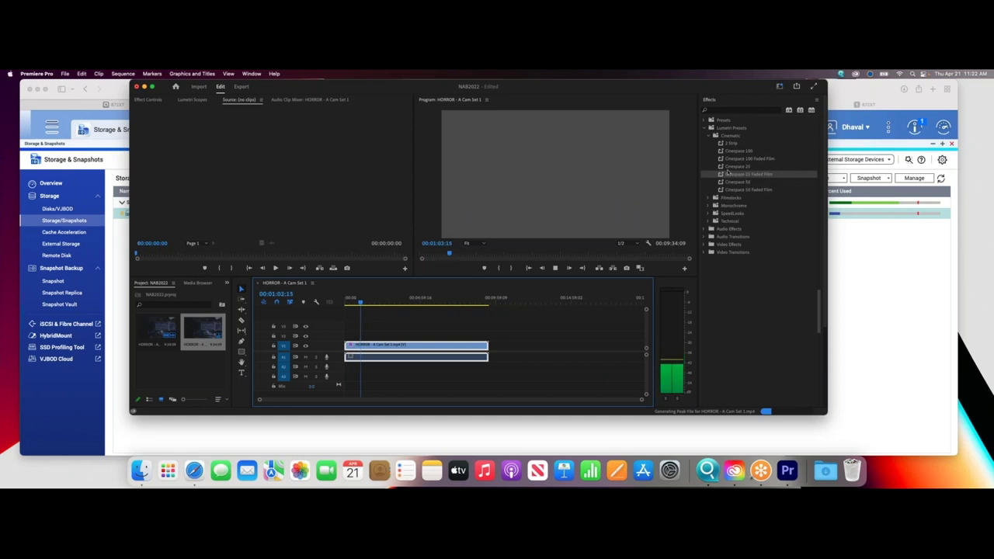
Scrub and play the Cinespace 25 Faded Film clip at several points, then bring up Finder.
{"action": "left_click", "coordinate": [381, 304]}
{"action": "left_click_drag", "start_coordinate": [381, 304], "coordinate": [419, 306]}
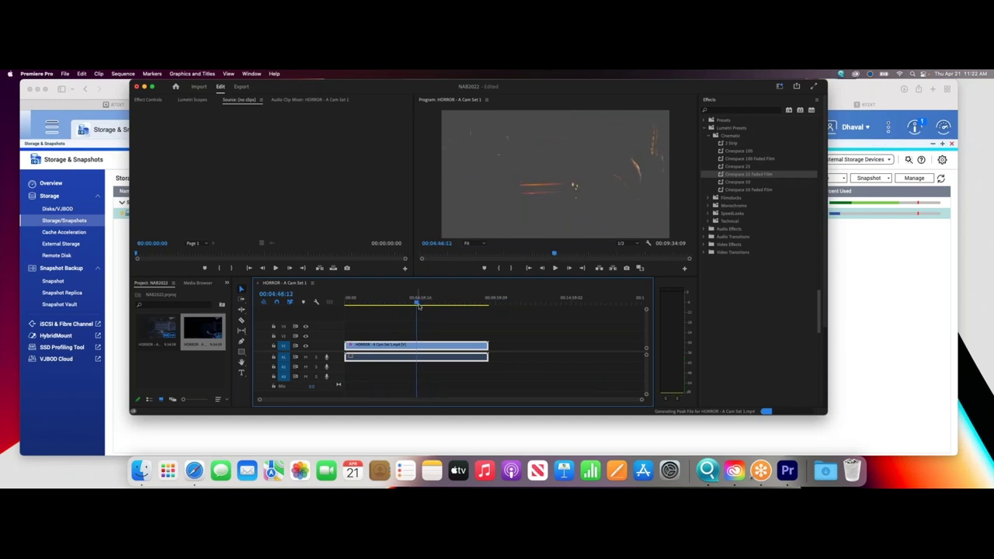
{"action": "left_click", "coordinate": [553, 268]}
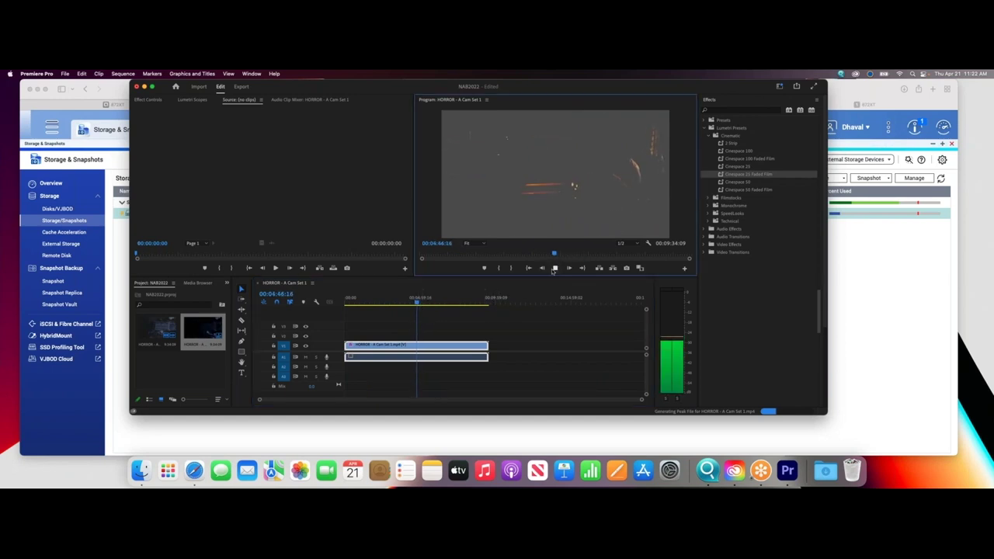
{"action": "left_click_drag", "start_coordinate": [423, 304], "coordinate": [457, 306]}
{"action": "left_click", "coordinate": [554, 268]}
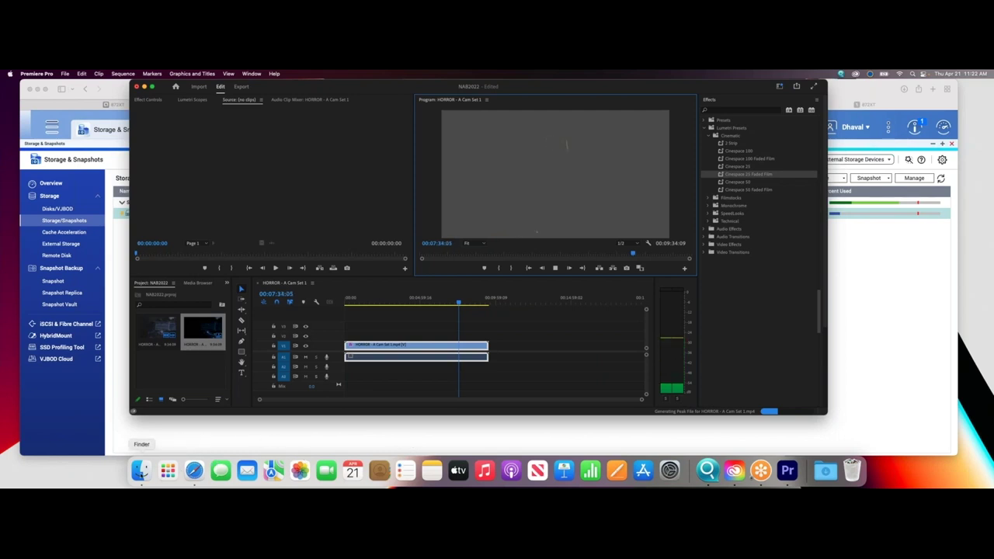
{"action": "left_click", "coordinate": [140, 470]}
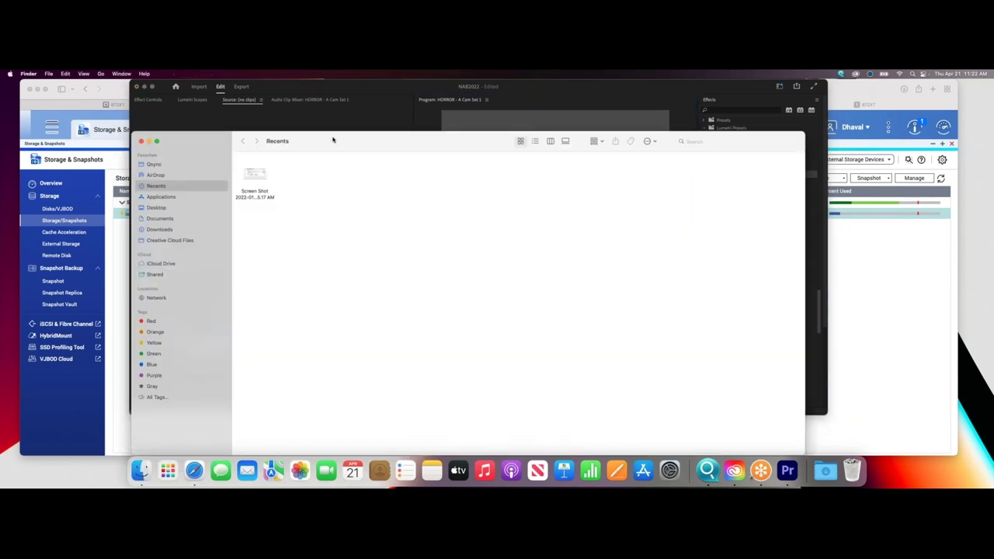
Navigate Finder via Network to 872XT(Thunderbolt) > NAB2022 > Video 2.
{"action": "left_click_drag", "start_coordinate": [346, 140], "coordinate": [498, 127]}
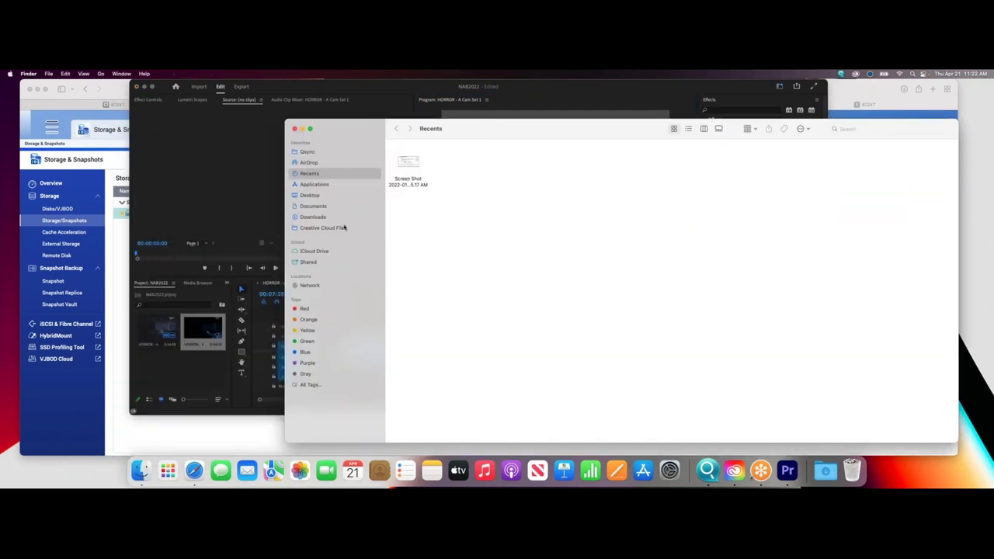
{"action": "left_click", "coordinate": [309, 286]}
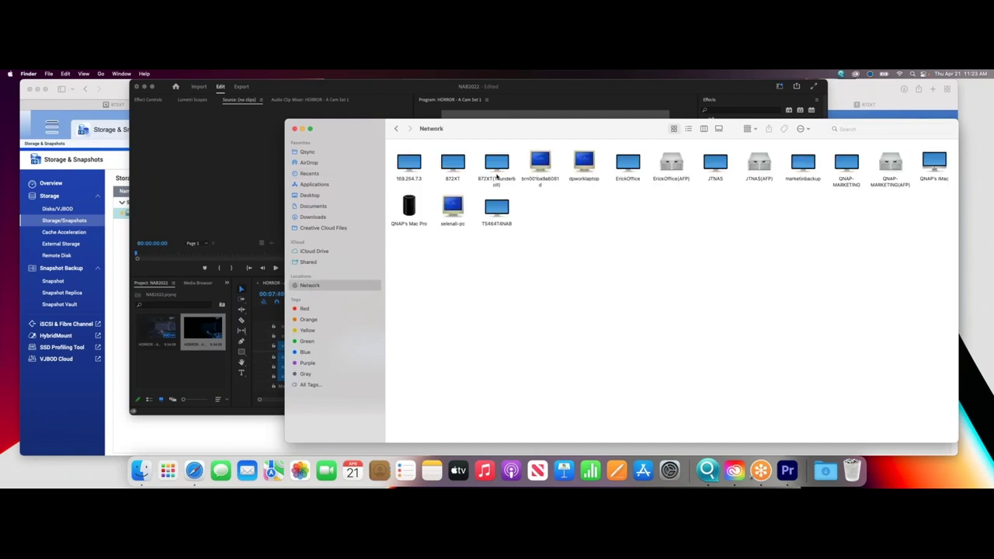
{"action": "double_click", "coordinate": [497, 177]}
{"action": "double_click", "coordinate": [614, 172]}
{"action": "left_click_drag", "start_coordinate": [575, 136], "coordinate": [701, 128]}
{"action": "left_click", "coordinate": [666, 154]}
{"action": "double_click", "coordinate": [666, 154]}
Drag HORROR - A Cam Set 2.mp4 onto the timeline after Set 1.
{"action": "left_click_drag", "start_coordinate": [627, 122], "coordinate": [731, 121]}
{"action": "left_click", "coordinate": [682, 152]}
{"action": "left_click_drag", "start_coordinate": [681, 153], "coordinate": [466, 348]}
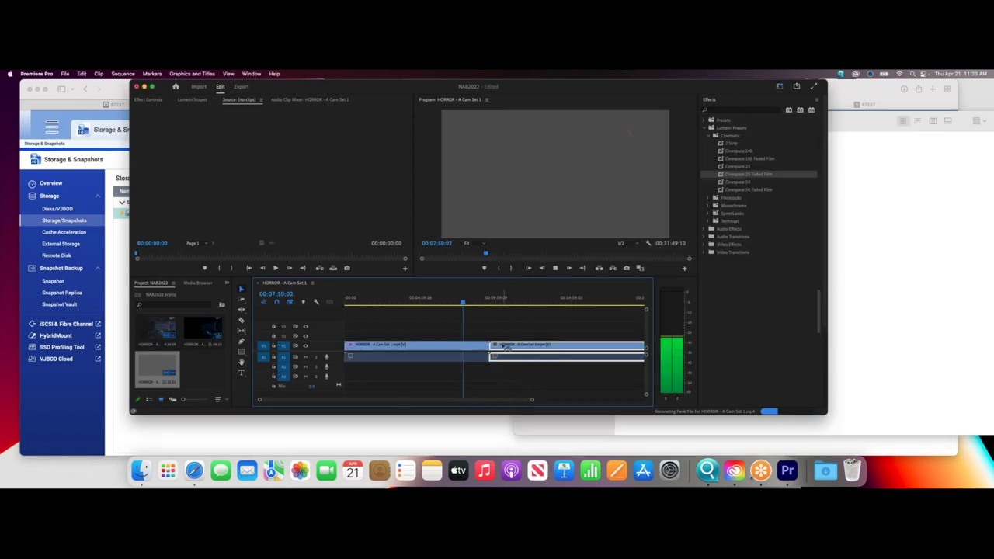
{"action": "left_click_drag", "start_coordinate": [464, 303], "coordinate": [505, 302]}
{"action": "left_click", "coordinate": [555, 268]}
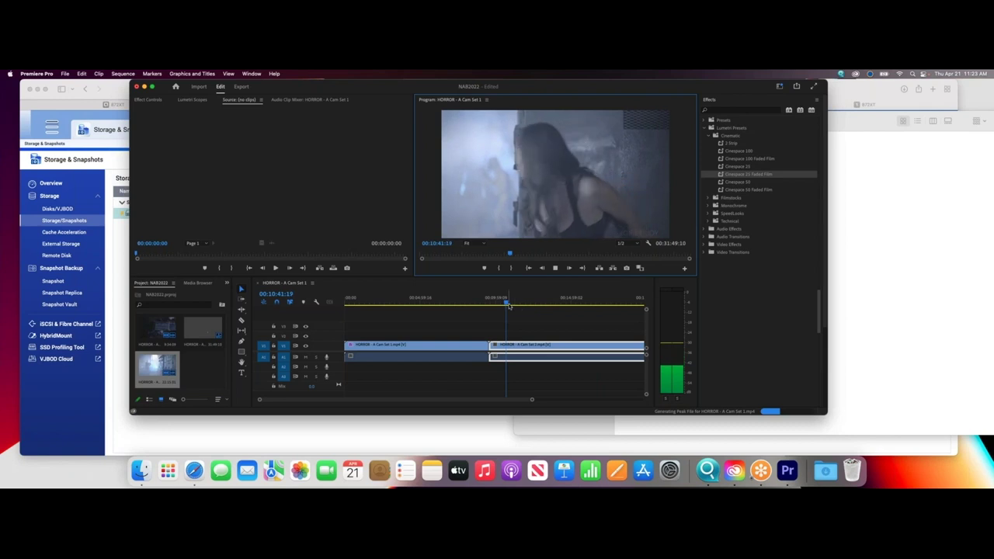
{"action": "left_click", "coordinate": [547, 303]}
{"action": "key", "text": "space"}
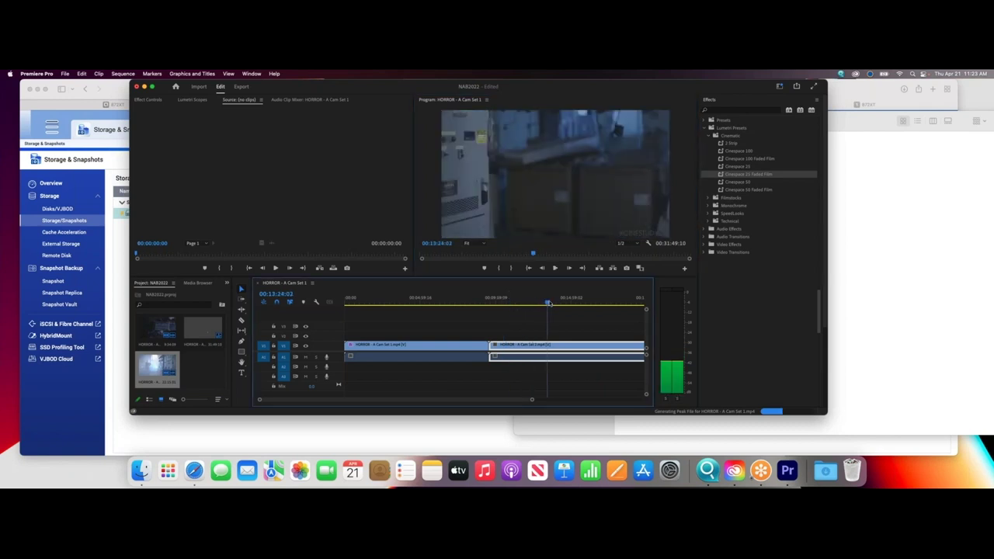
{"action": "left_click_drag", "start_coordinate": [551, 302], "coordinate": [519, 303]}
{"action": "left_click", "coordinate": [555, 268]}
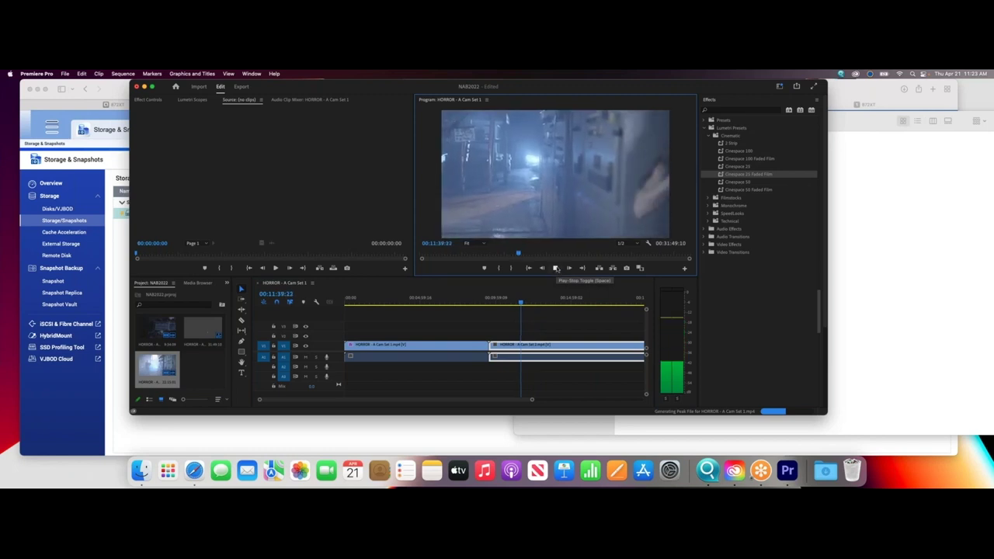
Stop the Program monitor preview and shift the Premiere window left.
{"action": "left_click", "coordinate": [555, 268]}
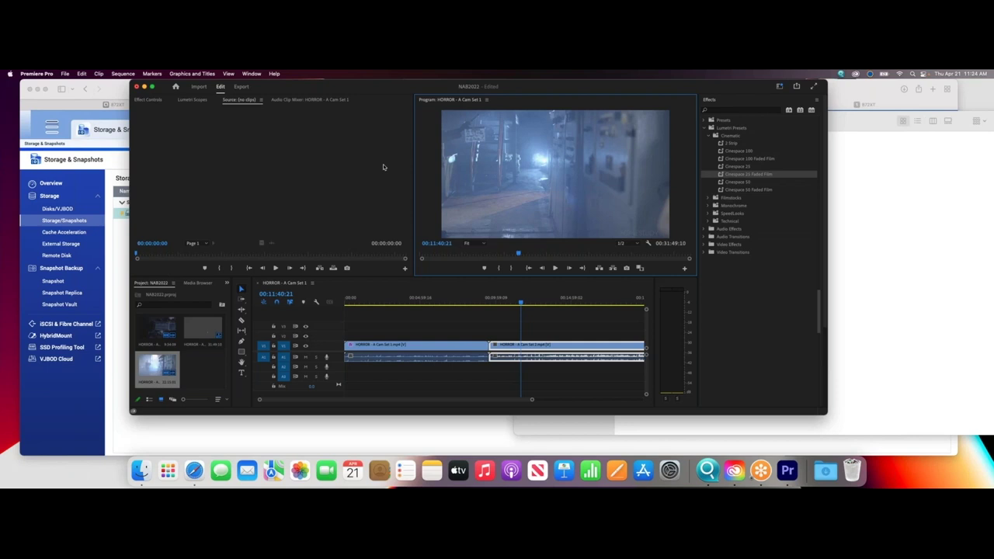
{"action": "left_click_drag", "start_coordinate": [360, 95], "coordinate": [300, 99]}
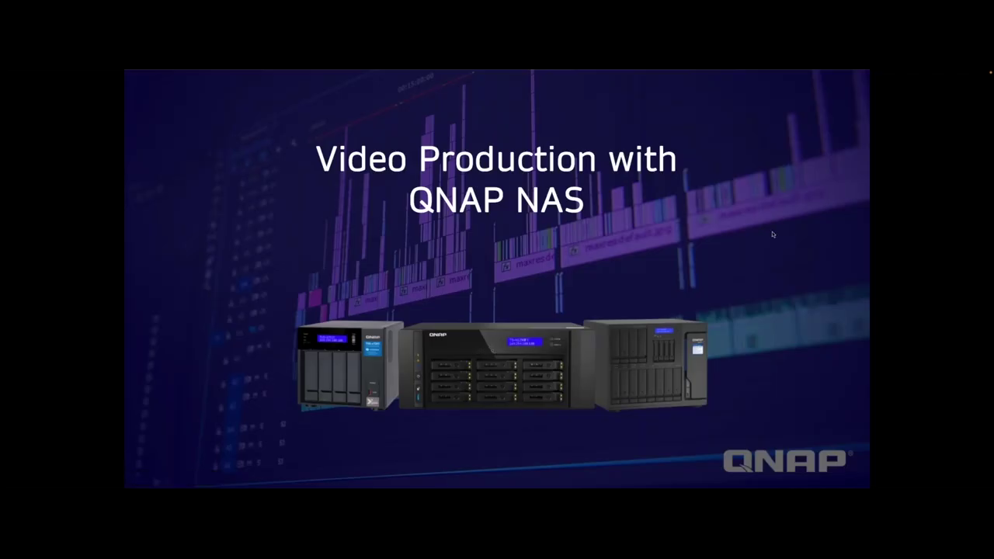
Present the webinar deck and advance to the 'Multiple Editors via 25GbE Switch' slide.
{"action": "key", "text": "Right"}
{"action": "key", "text": "Right"}
{"action": "key", "text": "Right"}
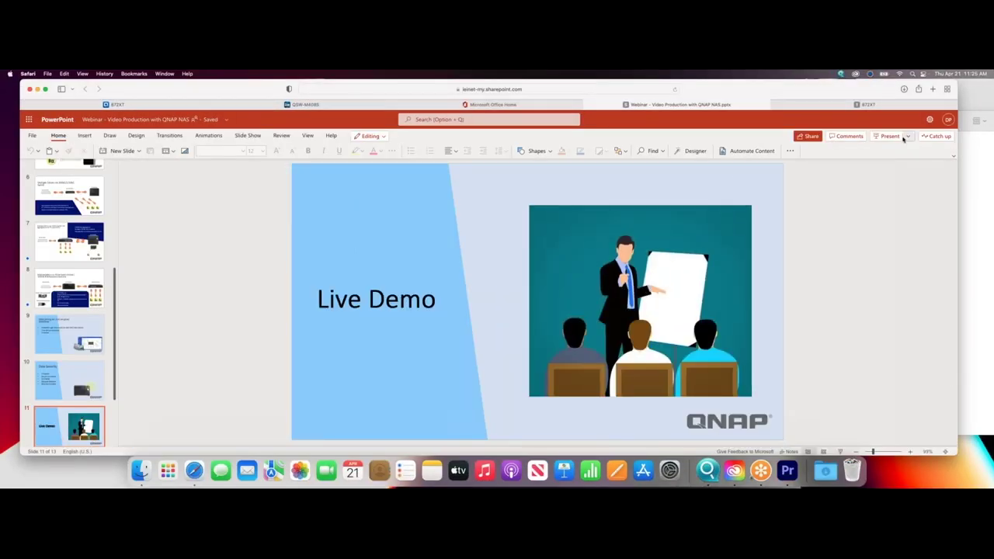
{"action": "left_click", "coordinate": [889, 138]}
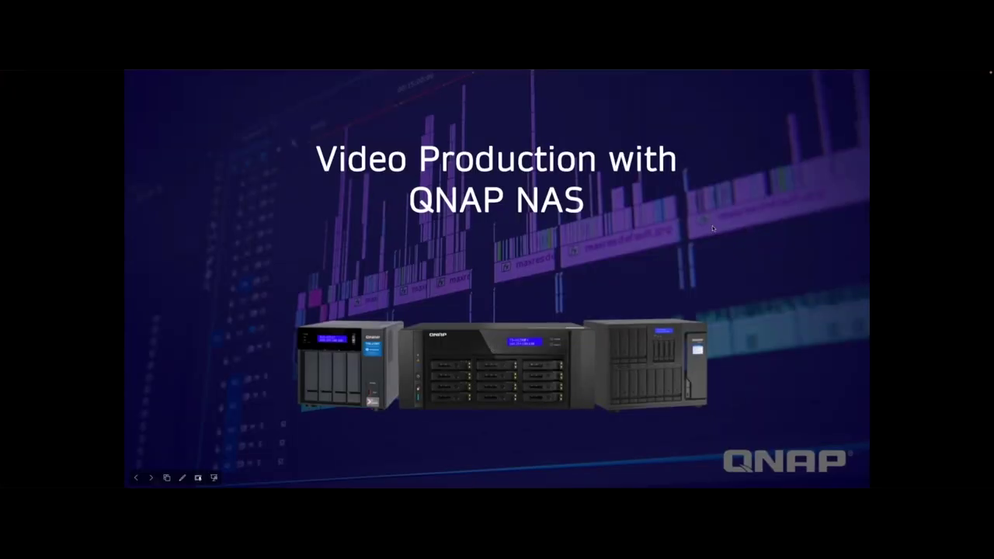
{"action": "key", "text": "Right"}
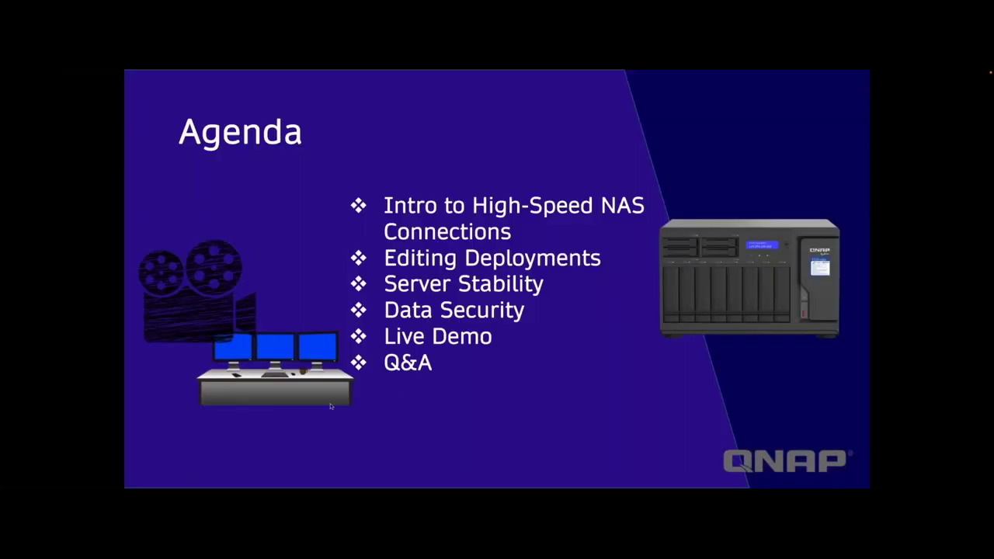
{"action": "key", "text": "Right"}
{"action": "key", "text": "Right"}
{"action": "key", "text": "Right"}
{"action": "key", "text": "Right"}
{"action": "key", "text": "Right"}
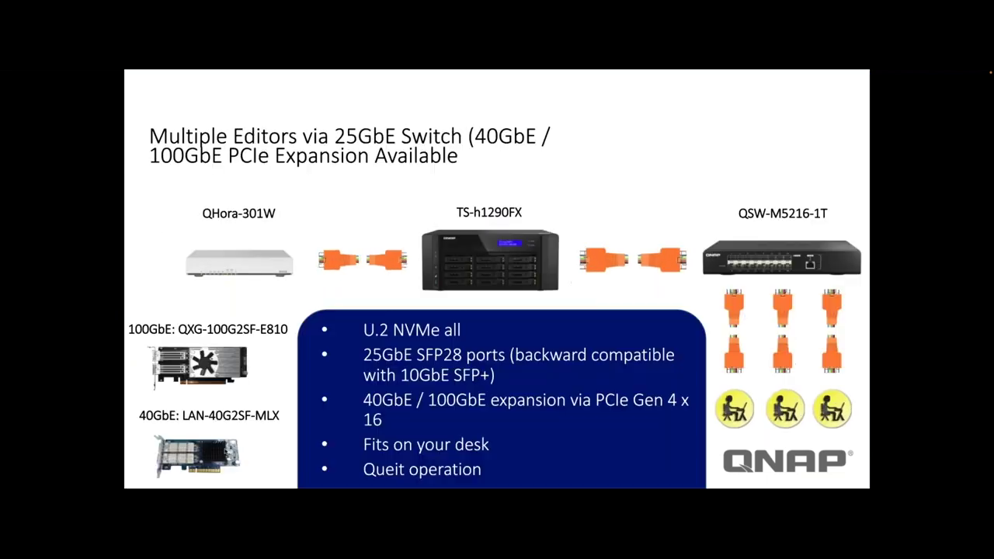
{"action": "key", "text": "Right"}
{"action": "key", "text": "Right"}
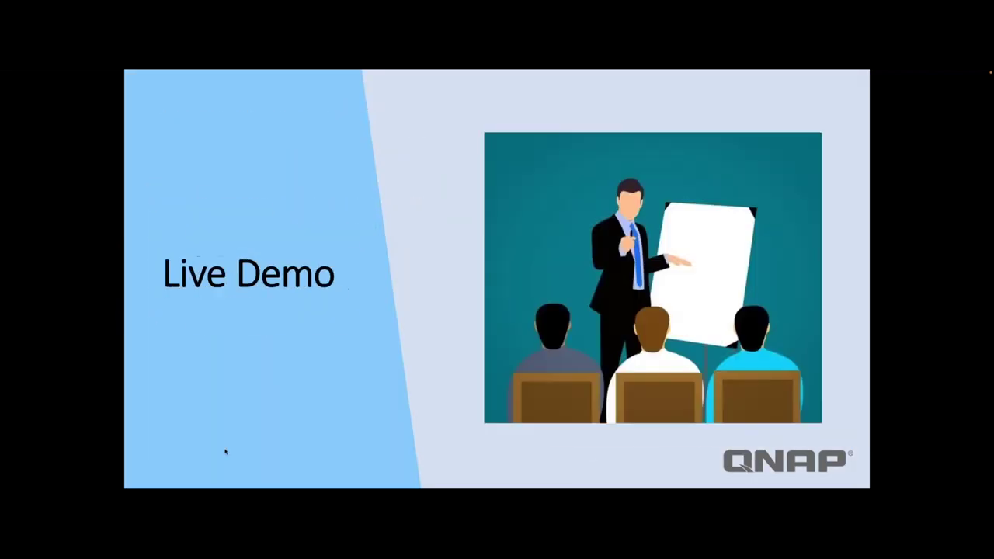